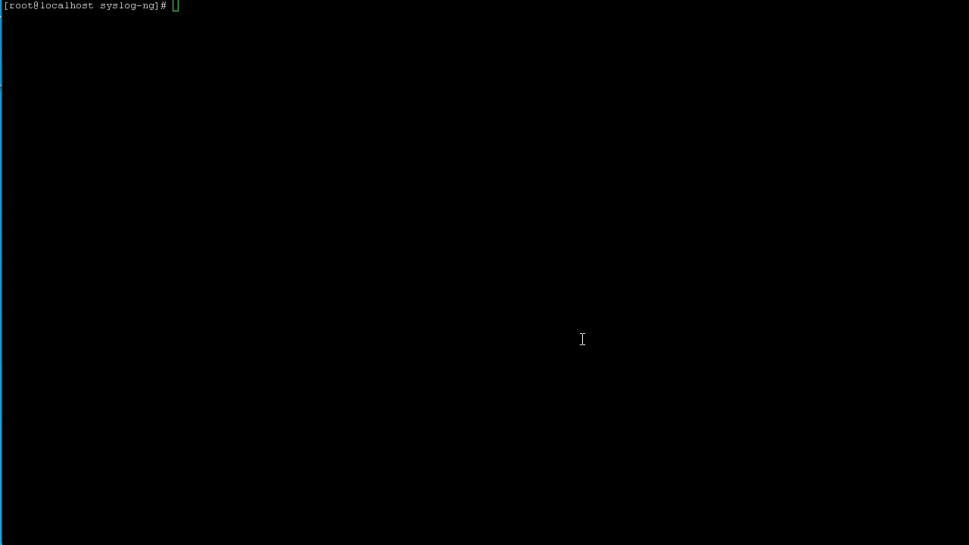
List the syslog-ng folder and create an enrichment directory with mkdir
{"action": "left_click", "coordinate": [545, 285]}
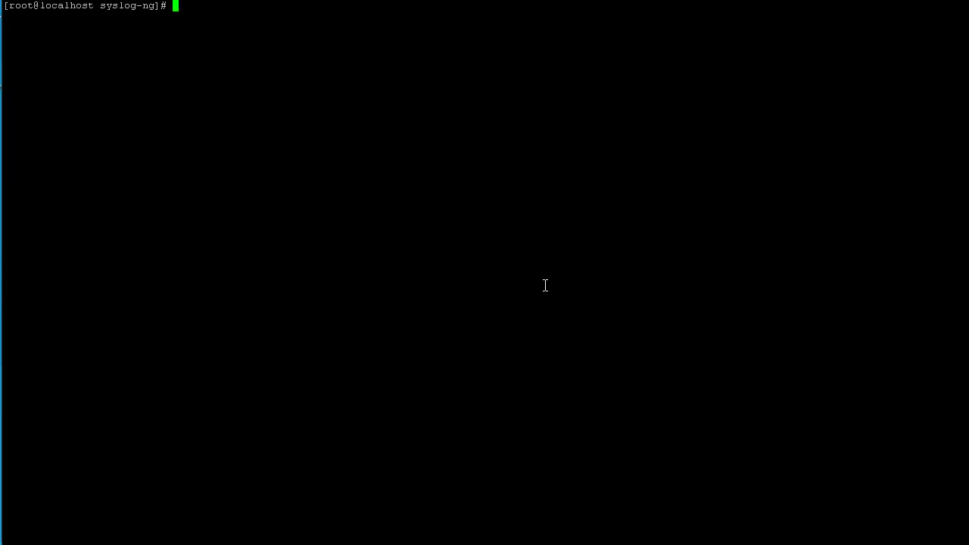
{"action": "type", "text": "ls"}
{"action": "key", "text": "Return"}
{"action": "type", "text": "mkdir enrich"}
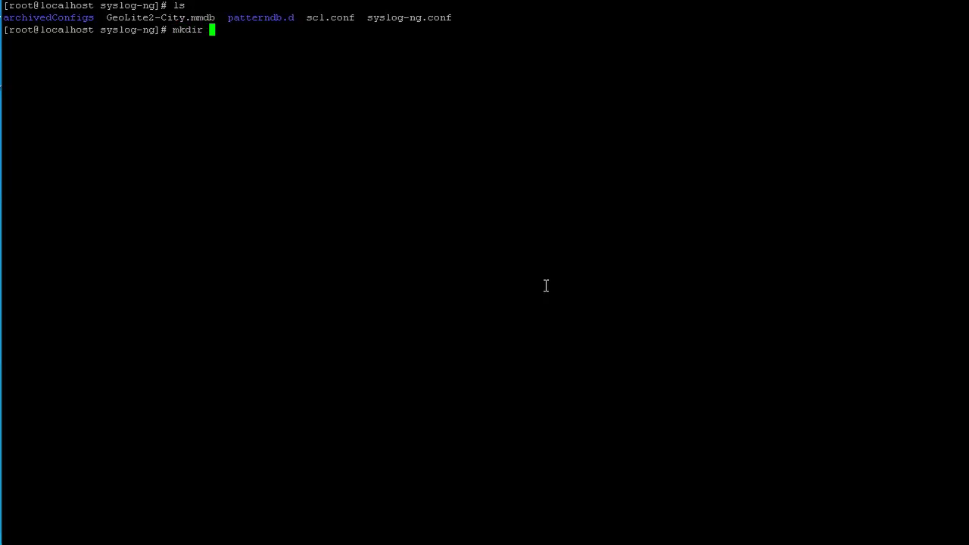
{"action": "type", "text": "ment"}
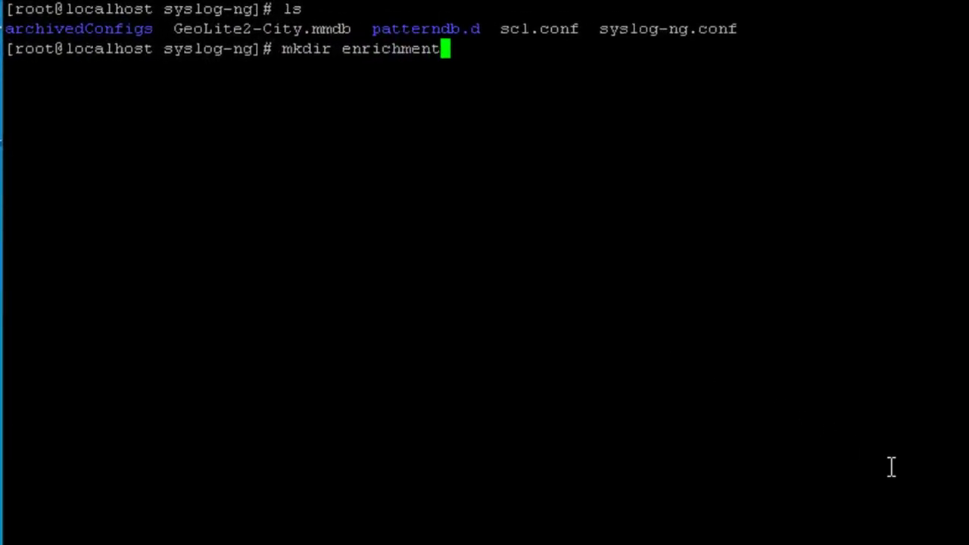
{"action": "key", "text": "Return"}
Clear the screen and start the vi command for enrichment/known_ips.csv
{"action": "type", "text": "clear"}
{"action": "key", "text": "Return"}
{"action": "type", "text": "vi enrich"}
{"action": "key", "text": "Tab"}
{"action": "type", "text": "known"}
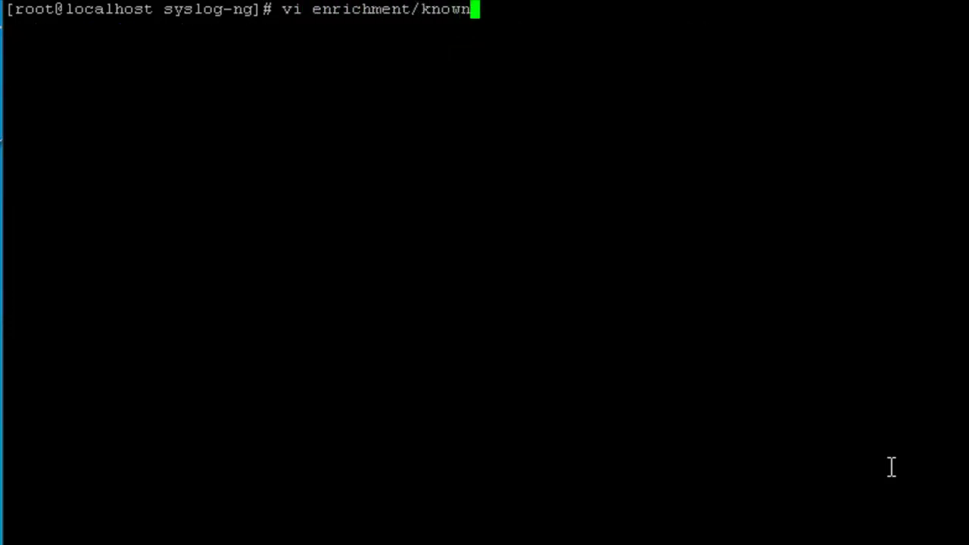
{"action": "type", "text": "_ips.csv"}
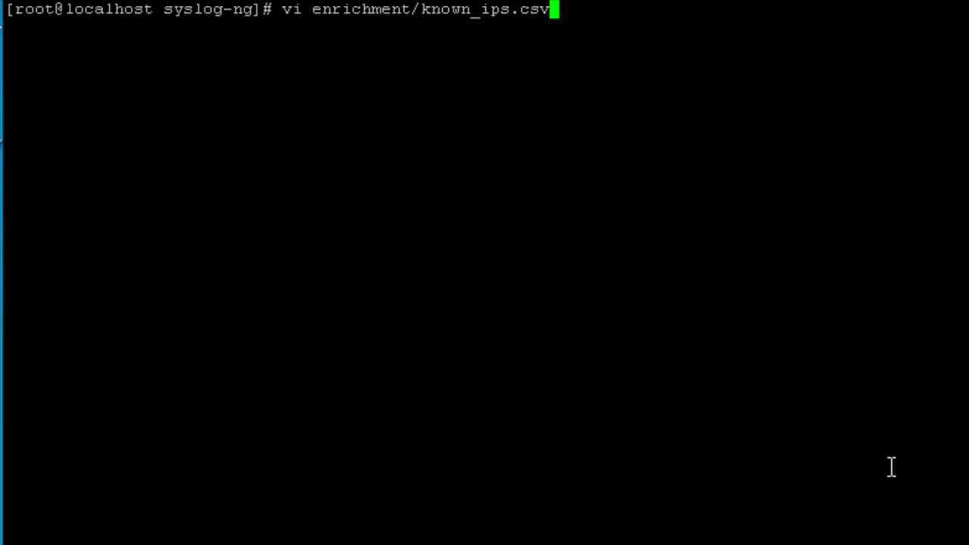
Enter rows tagging 192.168.100.51 Admin Server, .82 User1 and .64 Blacklist as hostinfo
{"action": "key", "text": "Return"}
{"action": "key", "text": "i"}
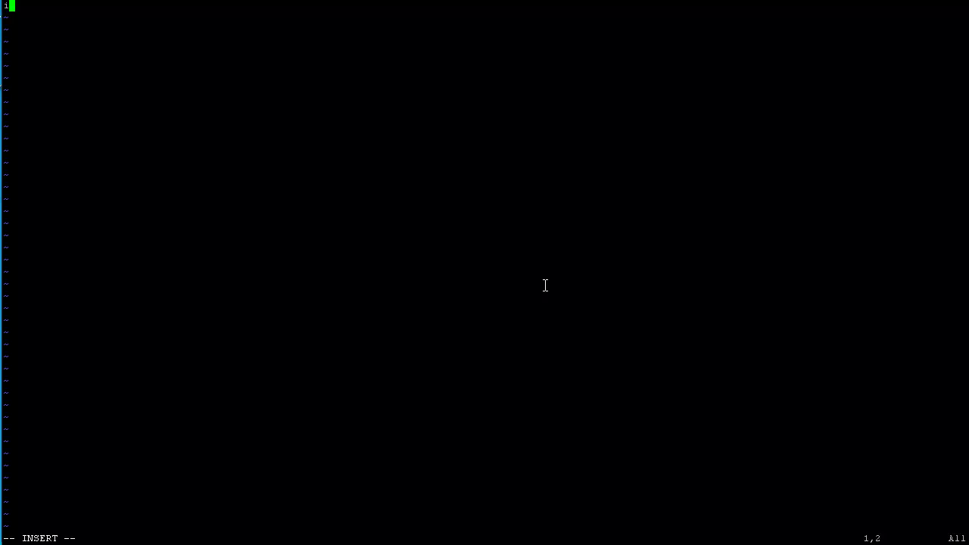
{"action": "type", "text": "192.168.100.51"}
{"action": "type", "text": ","}
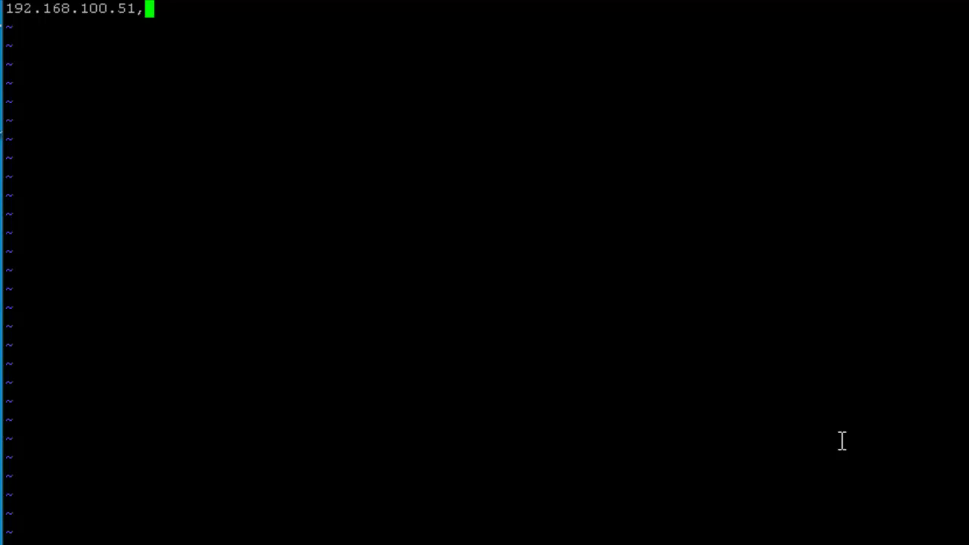
{"action": "type", "text": "hostinfo"}
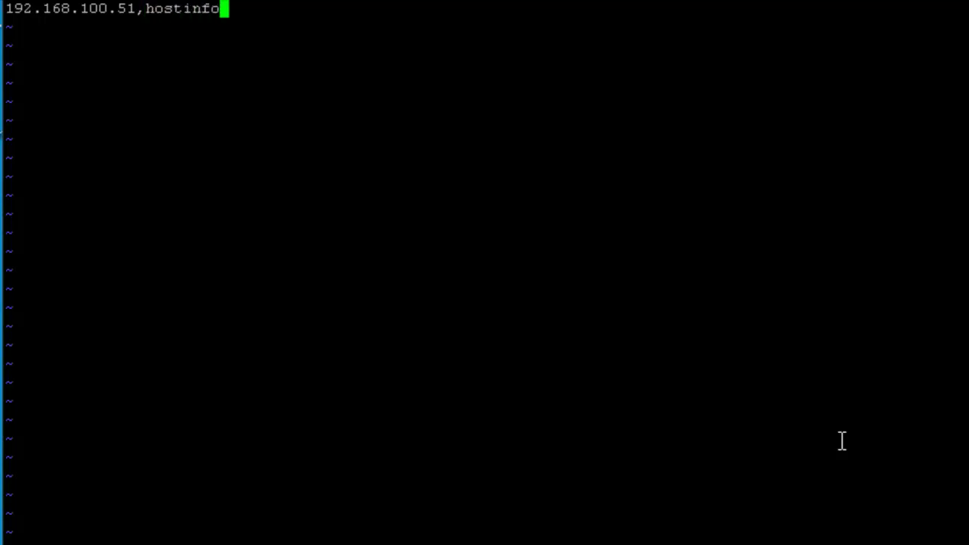
{"action": "type", "text": ",Admin Server"}
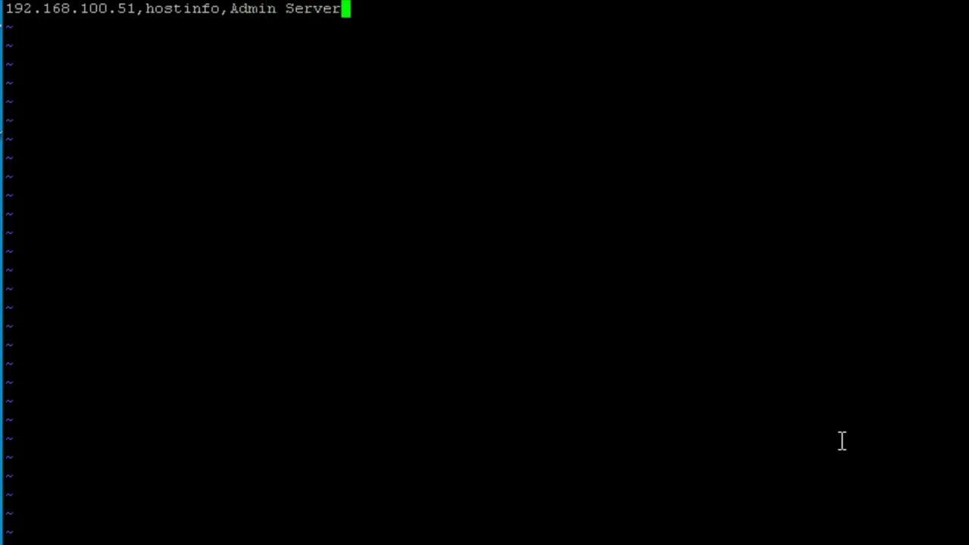
{"action": "key", "text": "Return"}
{"action": "type", "text": "192.168.100"}
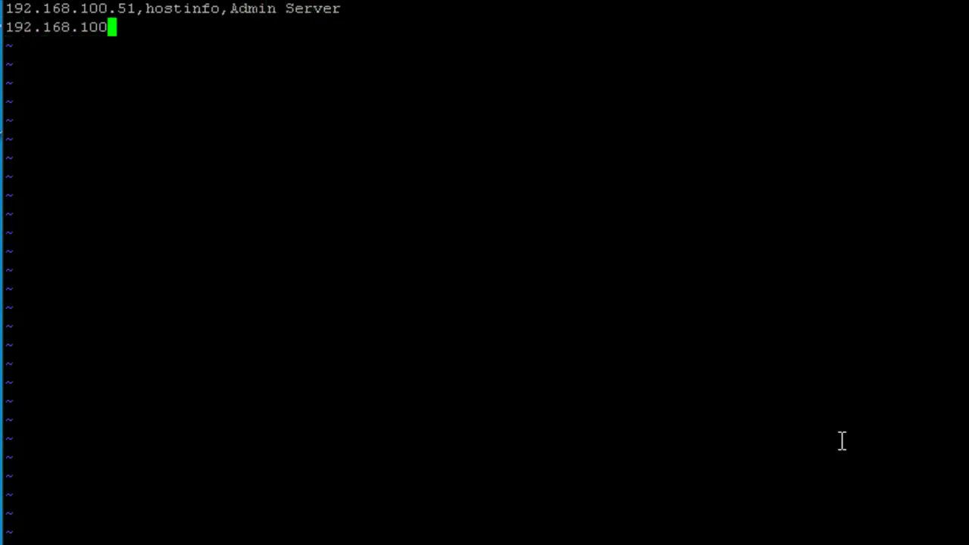
{"action": "type", "text": ".82,hostinfo,"}
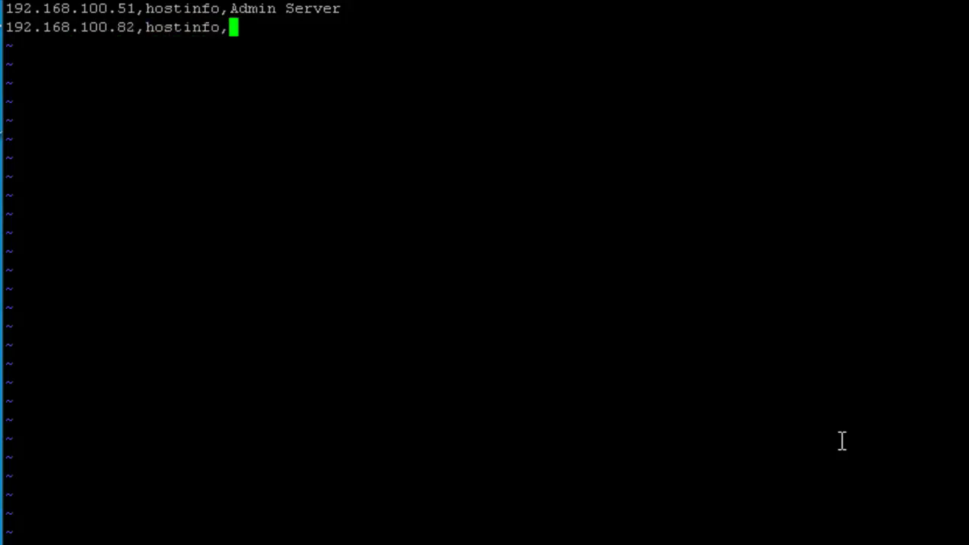
{"action": "type", "text": "User1"}
{"action": "key", "text": "Return"}
{"action": "type", "text": "192.168.100."}
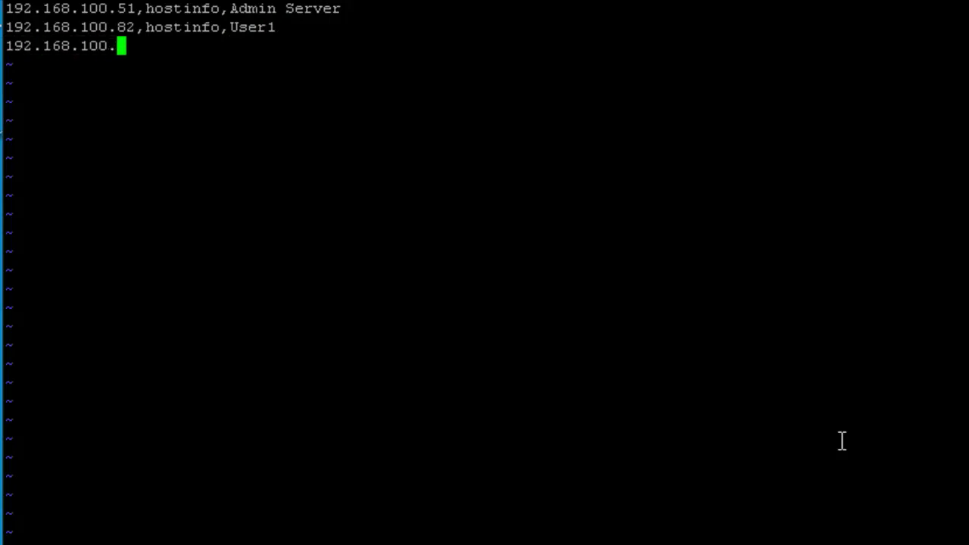
{"action": "type", "text": "64,ho"}
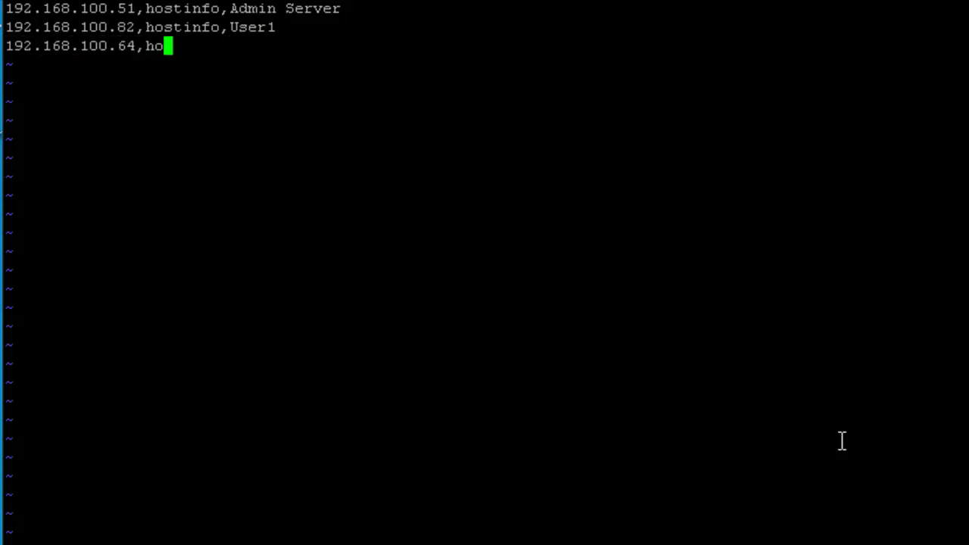
{"action": "type", "text": "stinfo,"}
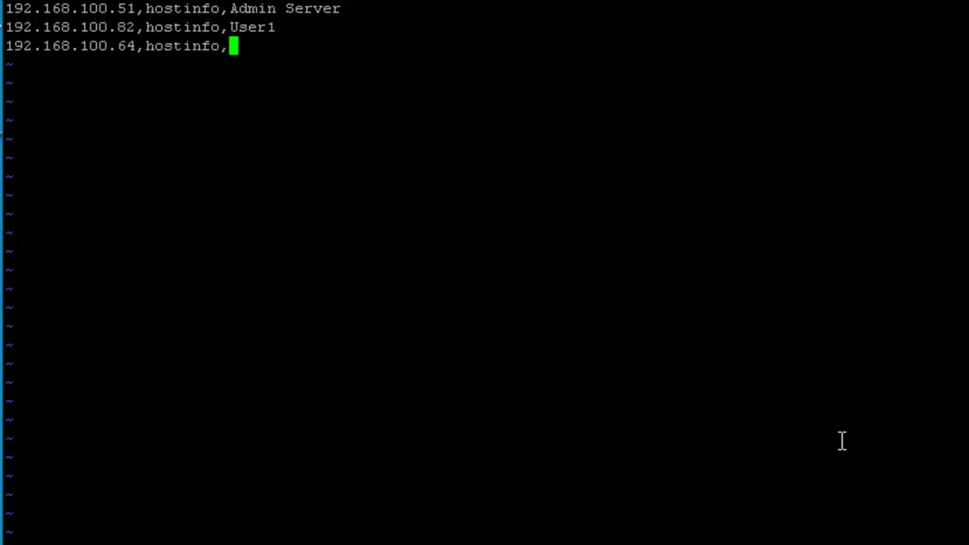
{"action": "type", "text": "Blacklist"}
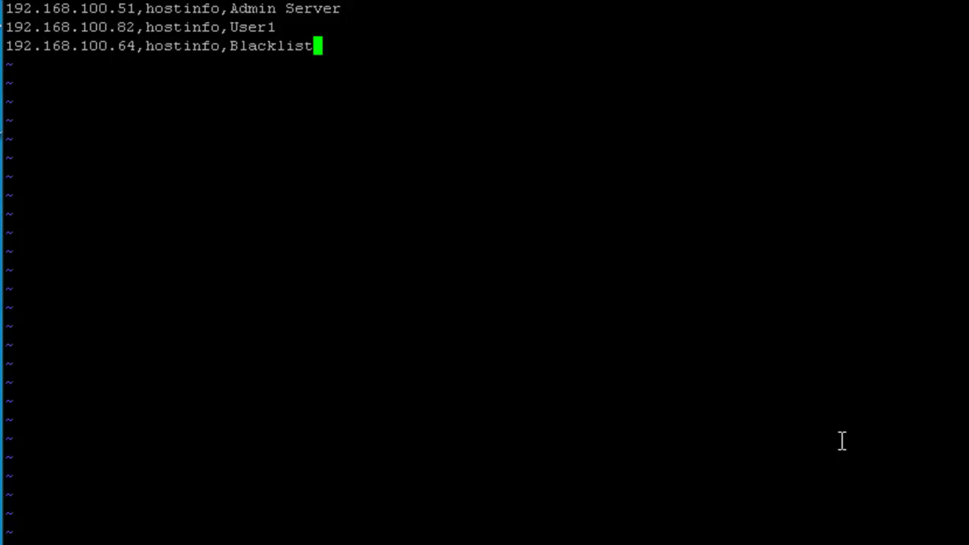
Duplicate the User1 row as a fourth line
{"action": "key", "text": "Escape"}
{"action": "key", "text": "Up"}
{"action": "key", "text": "Up"}
{"action": "key", "text": "Down"}
{"action": "key", "text": "Down"}
{"action": "key", "text": "p"}
{"action": "key", "text": "dollar"}
Replace hostinfo,User1 on line 4 with 'contact' and a contact e-mail address
{"action": "key", "text": "h"}
{"action": "key", "text": "h"}
{"action": "key", "text": "h"}
{"action": "key", "text": "h"}
{"action": "key", "text": "l"}
{"action": "key", "text": "dollar"}
{"action": "key", "text": "a"}
{"action": "key", "text": "BackSpace"}
{"action": "key", "text": "BackSpace"}
{"action": "key", "text": "BackSpace"}
{"action": "key", "text": "BackSpace"}
{"action": "key", "text": "BackSpace"}
{"action": "key", "text": "BackSpace"}
{"action": "key", "text": "BackSpace"}
{"action": "key", "text": "BackSpace"}
{"action": "key", "text": "BackSpace"}
{"action": "key", "text": "BackSpace"}
{"action": "key", "text": "BackSpace"}
{"action": "key", "text": "BackSpace"}
{"action": "key", "text": "BackSpace"}
{"action": "key", "text": "BackSpace"}
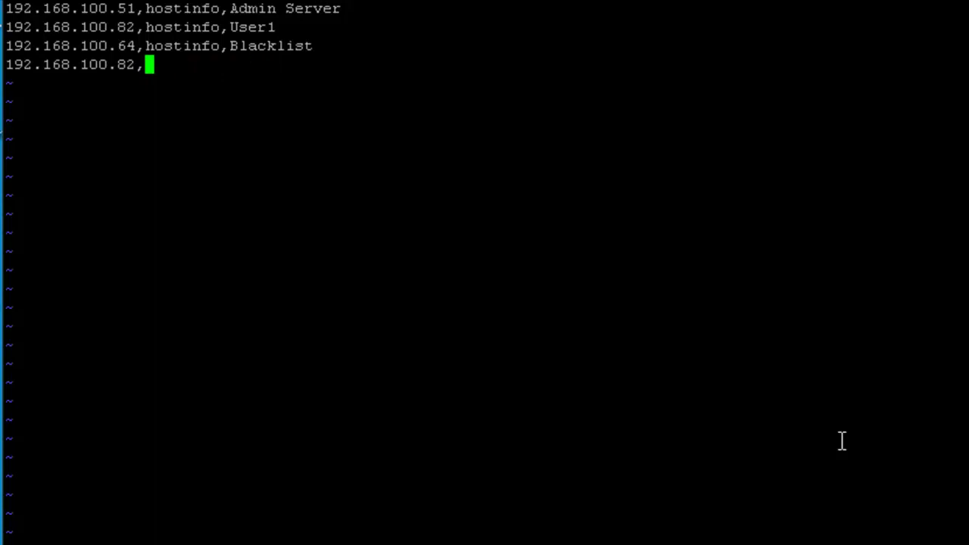
{"action": "type", "text": "contact,"}
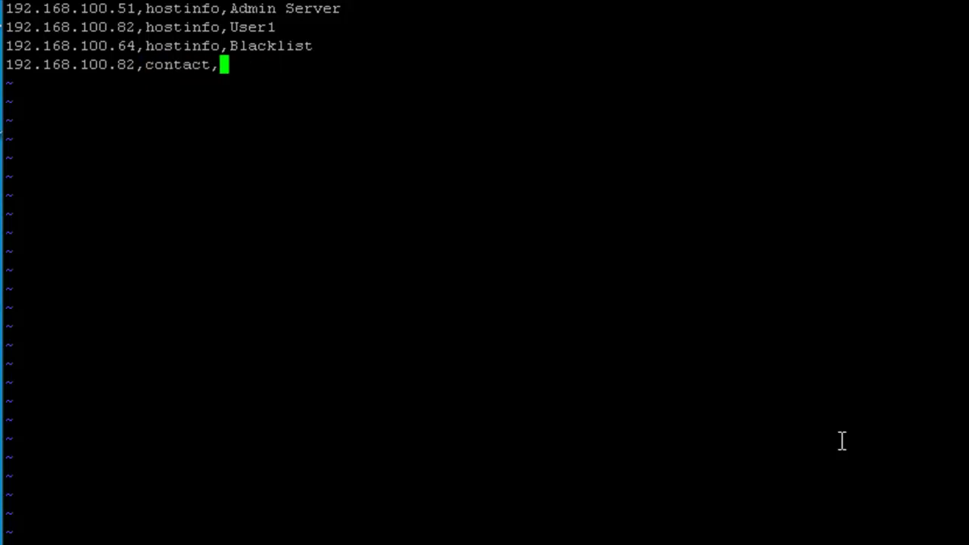
{"action": "type", "text": "someone@ex"}
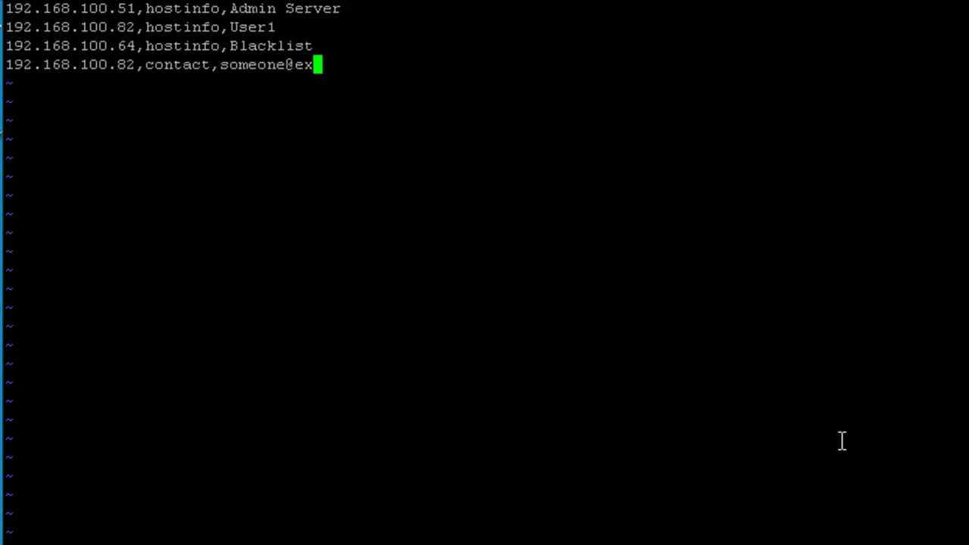
{"action": "type", "text": "ample.com"}
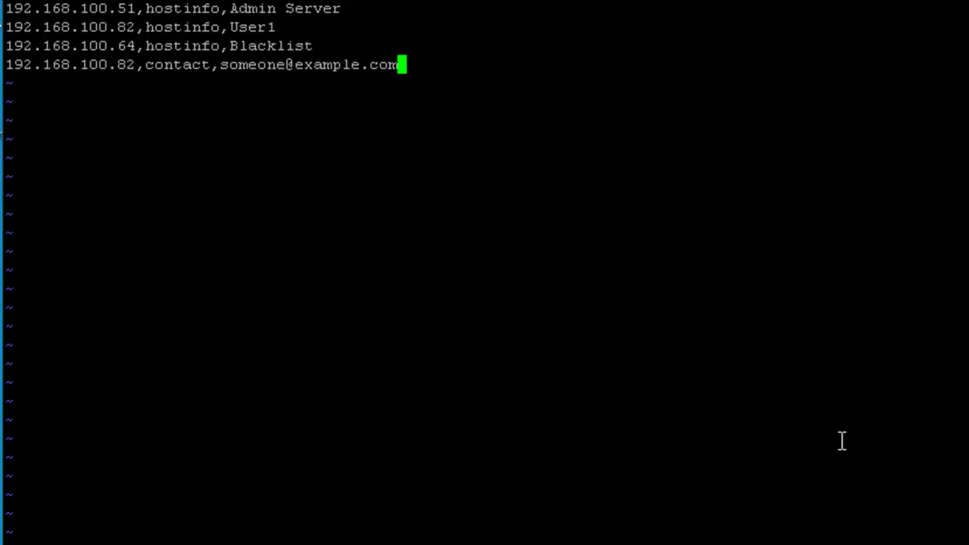
{"action": "key", "text": "Escape"}
Save known_ips.csv and open syslog-ng.conf in vi
{"action": "type", "text": ":wq"}
{"action": "key", "text": "Return"}
{"action": "type", "text": "p"}
{"action": "key", "text": "BackSpace"}
{"action": "type", "text": "v"}
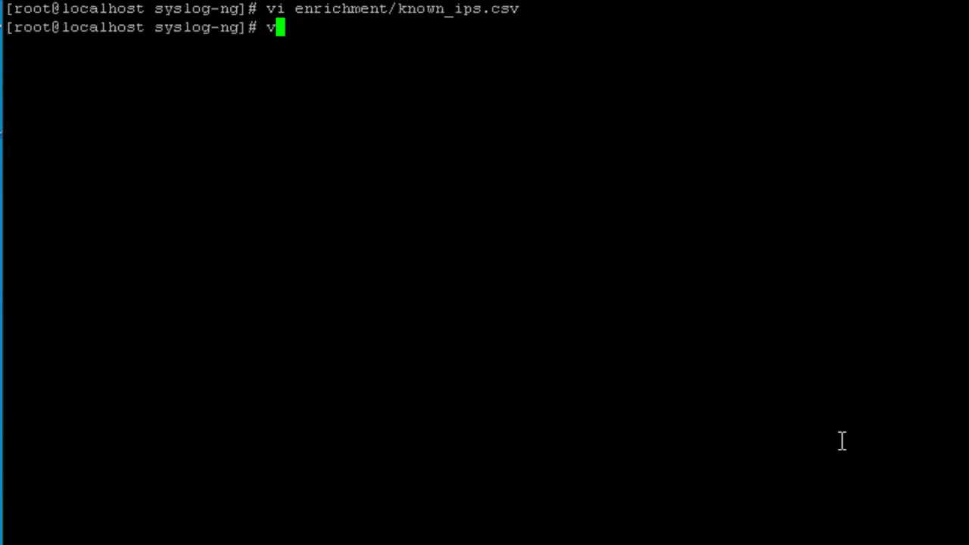
{"action": "type", "text": "i syslog-ng.conf"}
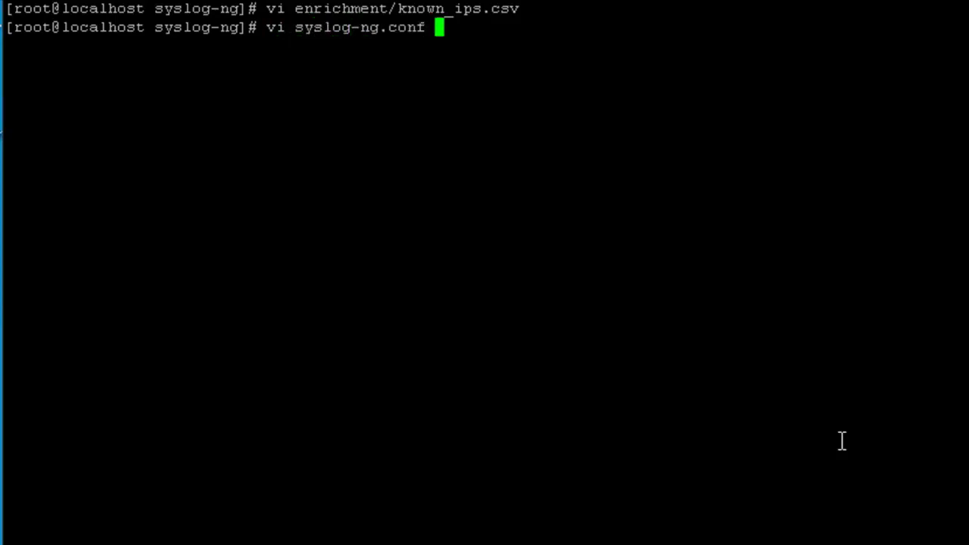
{"action": "key", "text": "Return"}
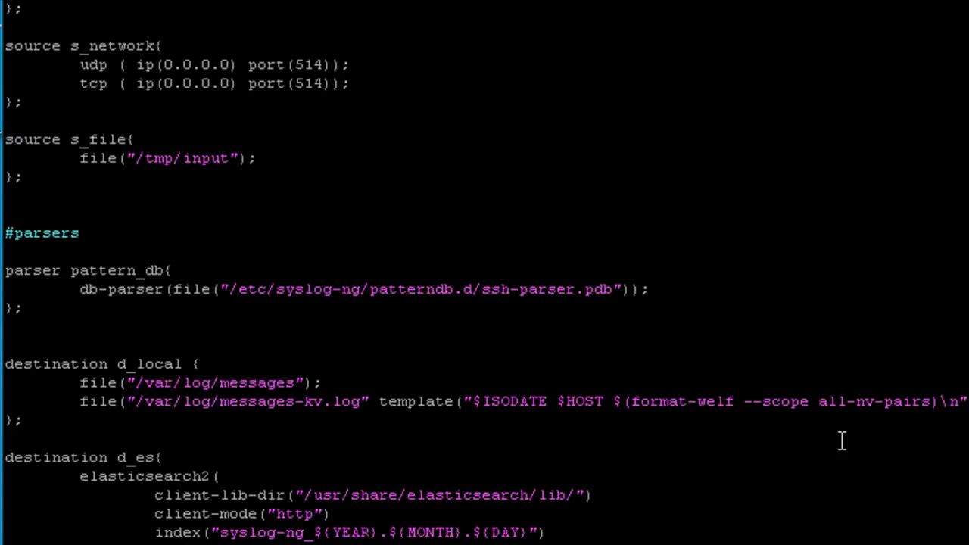
Add an empty parser p_enrichment{ } block below the pattern_db parser
{"action": "key", "text": "Down"}
{"action": "key", "text": "Down"}
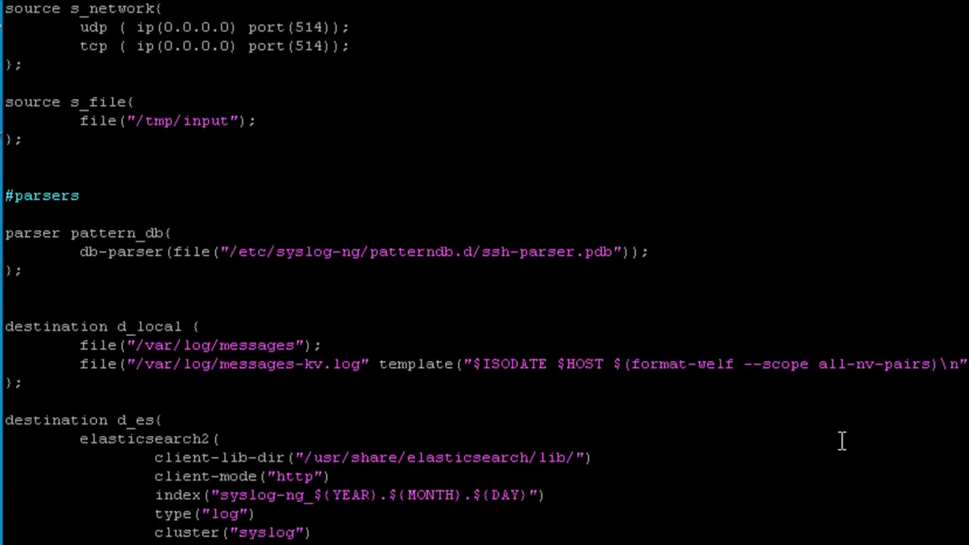
{"action": "scroll", "coordinate": [842, 442], "scroll_direction": "up", "scroll_amount": 5}
{"action": "scroll", "coordinate": [842, 364], "scroll_direction": "down", "scroll_amount": 5}
{"action": "key", "text": "Down"}
{"action": "key", "text": "o"}
{"action": "key", "text": "Return"}
{"action": "key", "text": "Up"}
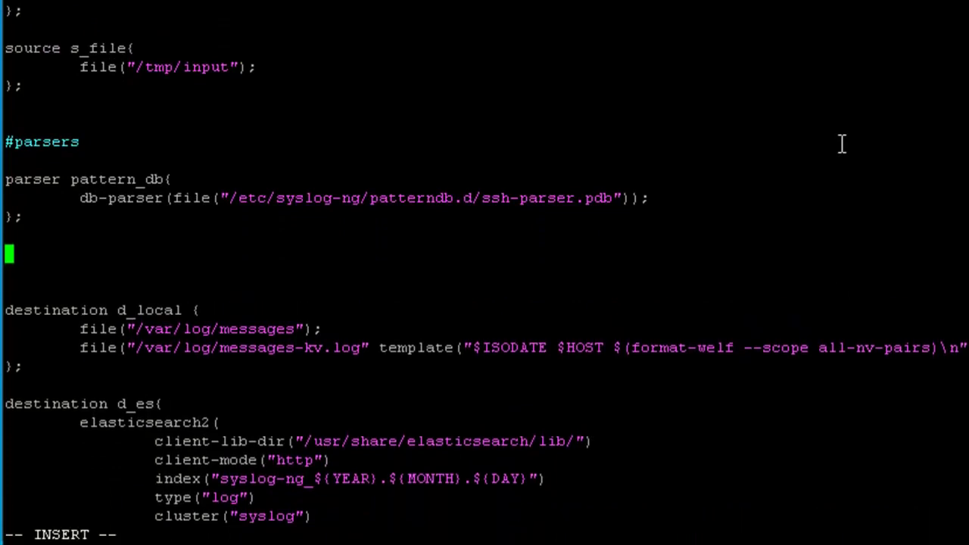
{"action": "type", "text": "parser p_"}
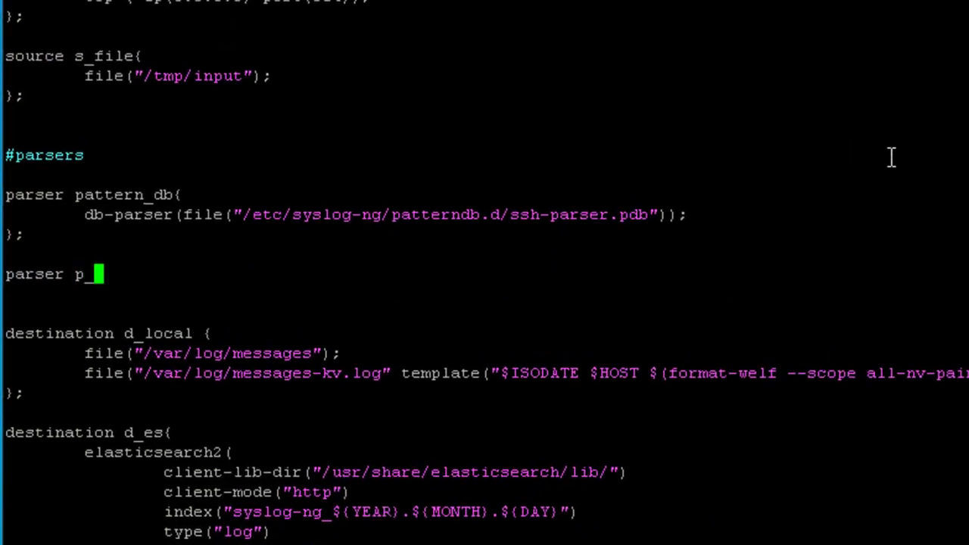
{"action": "type", "text": "enrichment"}
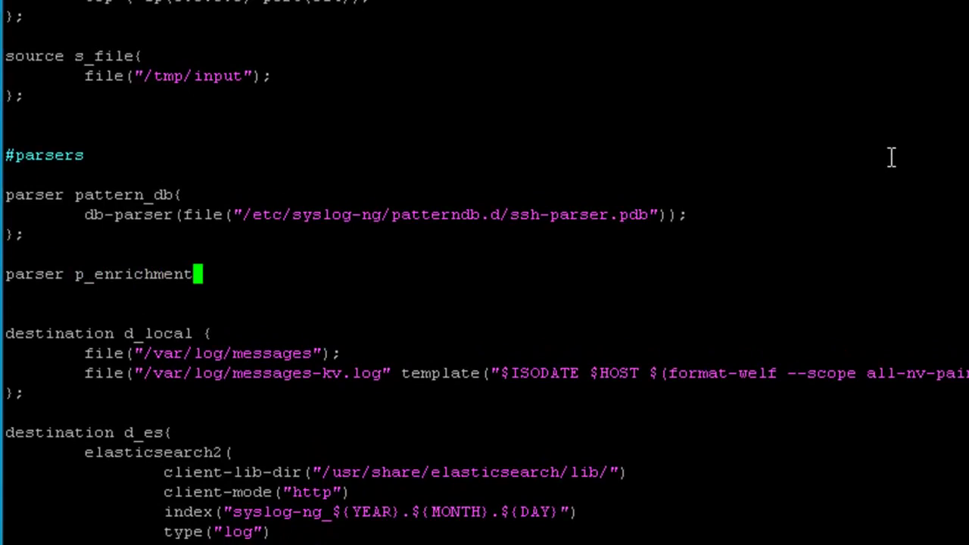
{"action": "type", "text": "{"}
{"action": "key", "text": "Return"}
{"action": "key", "text": "Return"}
{"action": "type", "text": "}"}
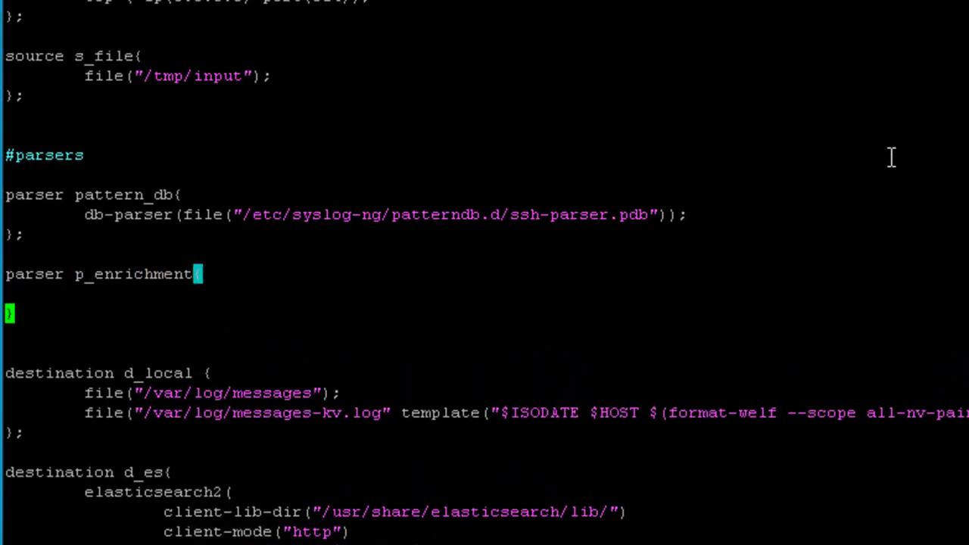
{"action": "key", "text": "Up"}
Begin add-contextual-data(selector(" inside the block and save the config
{"action": "key", "text": "Tab"}
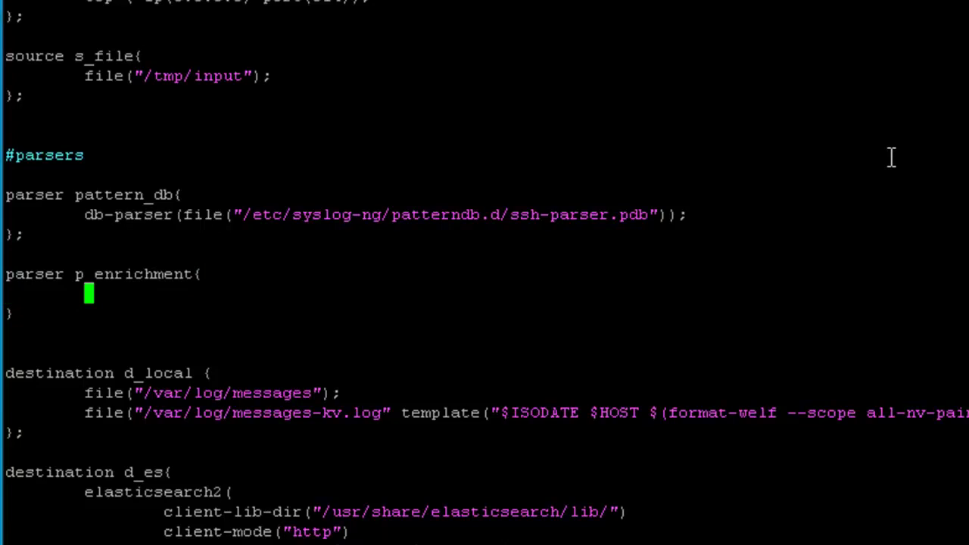
{"action": "type", "text": "add-content"}
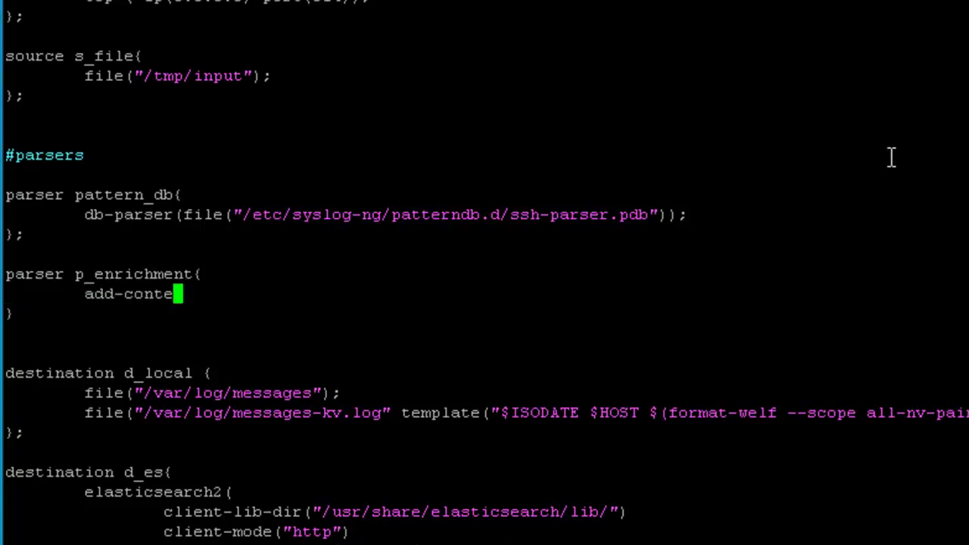
{"action": "key", "text": "BackSpace"}
{"action": "key", "text": "BackSpace"}
{"action": "type", "text": "xtua"}
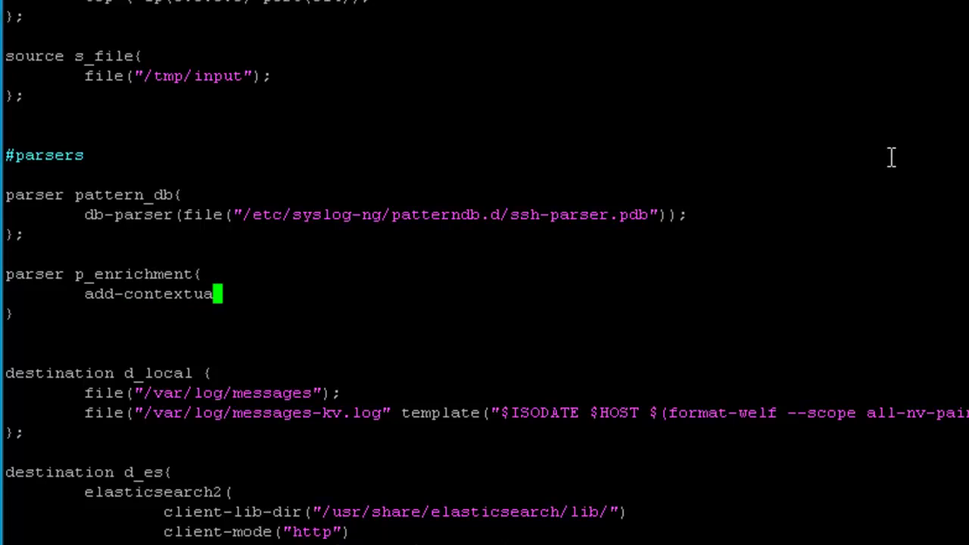
{"action": "type", "text": "l-data("}
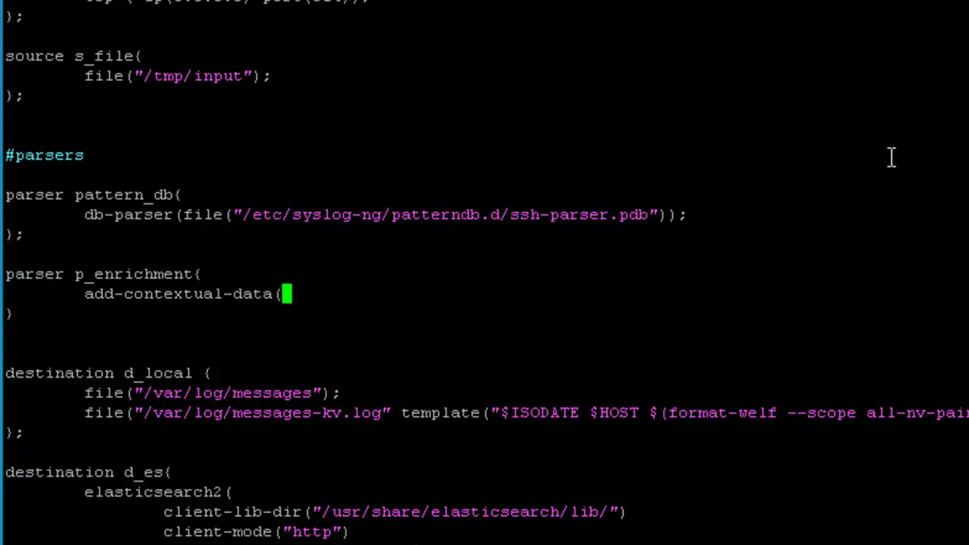
{"action": "type", "text": "select"}
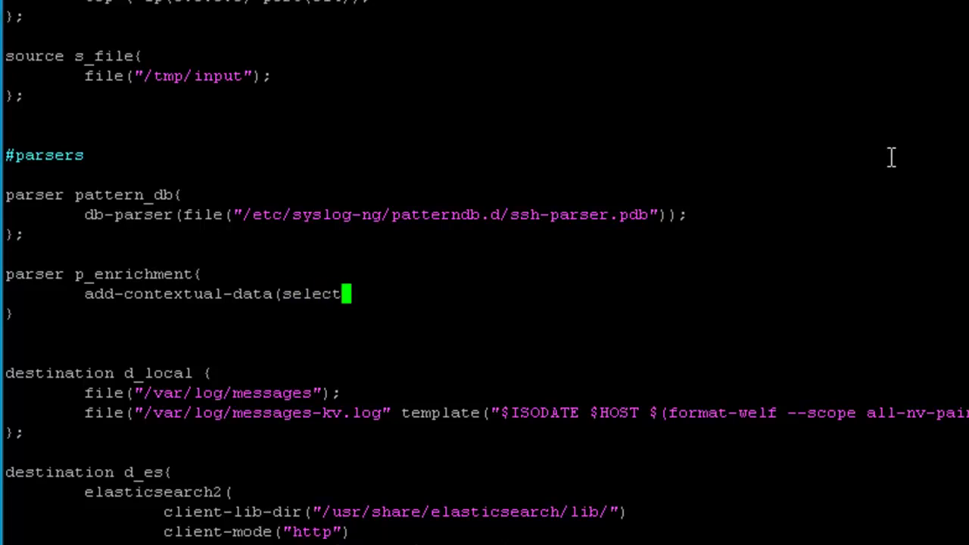
{"action": "type", "text": "or(\"$clien"}
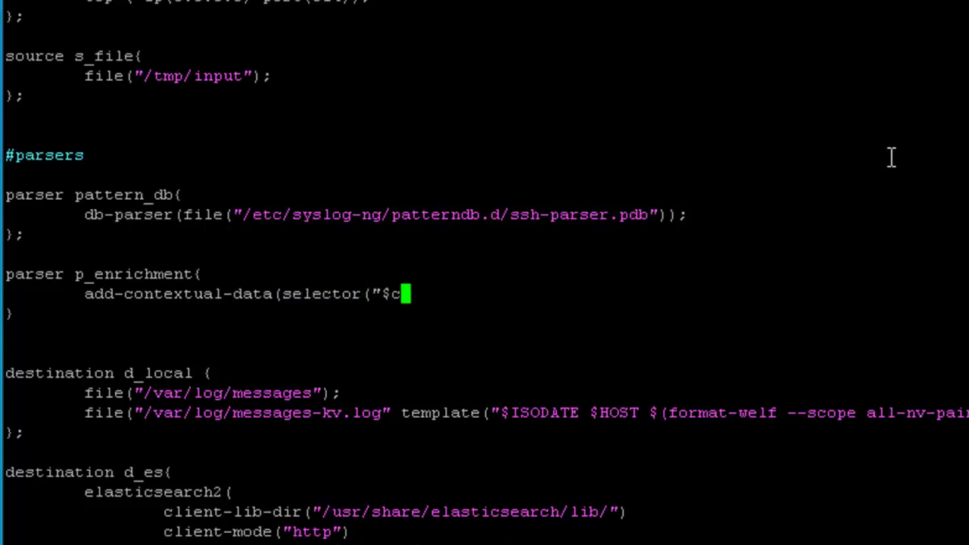
{"action": "key", "text": "BackSpace"}
{"action": "key", "text": "BackSpace"}
{"action": "key", "text": "BackSpace"}
{"action": "key", "text": "BackSpace"}
{"action": "key", "text": "BackSpace"}
{"action": "key", "text": "BackSpace"}
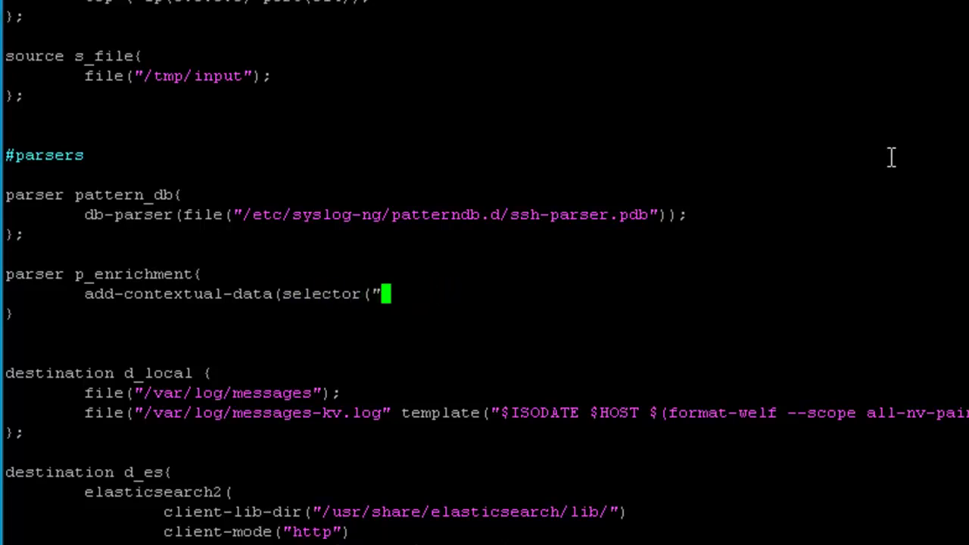
{"action": "key", "text": "Escape"}
{"action": "type", "text": ":wq"}
{"action": "key", "text": "Return"}
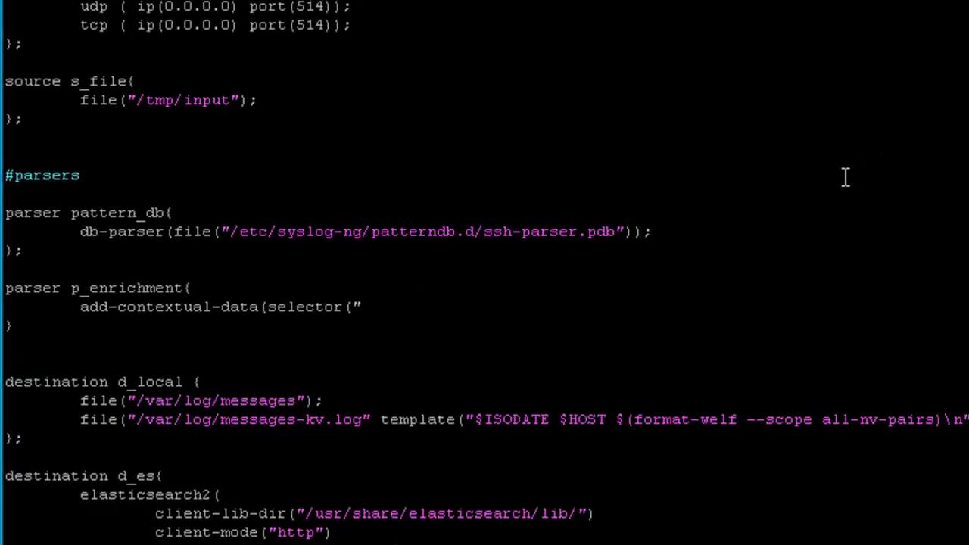
List the folder and start opening patterndb.d/ssh-parser.pdb in vi
{"action": "type", "text": "vi"}
{"action": "key", "text": "BackSpace"}
{"action": "key", "text": "BackSpace"}
{"action": "key", "text": "BackSpace"}
{"action": "type", "text": "ls"}
{"action": "key", "text": "Return"}
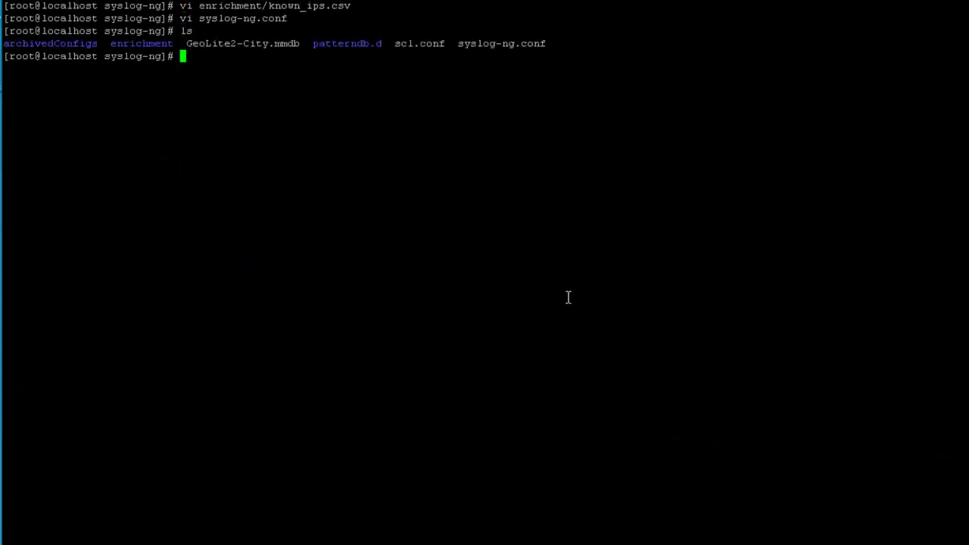
{"action": "type", "text": "vi pat"}
{"action": "key", "text": "Tab"}
{"action": "type", "text": "ssh"}
{"action": "key", "text": "Tab"}
{"action": "key", "text": "Return"}
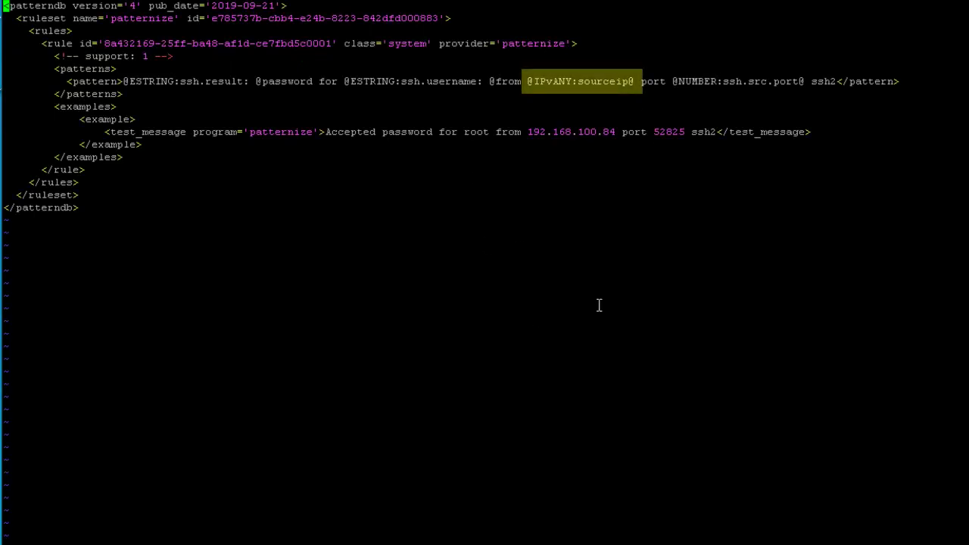
{"action": "type", "text": ":q"}
{"action": "key", "text": "Return"}
{"action": "type", "text": "ls"}
{"action": "key", "text": "Up"}
{"action": "key", "text": "Up"}
{"action": "key", "text": "Up"}
Complete the selector as $sourceip with database /etc/syslog-ng/enrichment/known_ips.csv
{"action": "key", "text": "Return"}
{"action": "key", "text": "l"}
{"action": "key", "text": "l"}
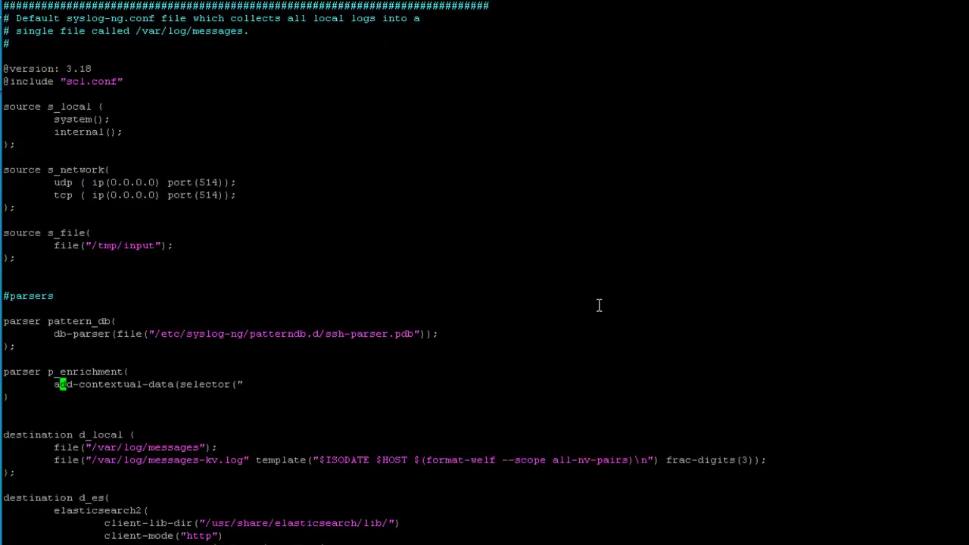
{"action": "key", "text": "l"}
{"action": "key", "text": "l"}
{"action": "key", "text": "l"}
{"action": "key", "text": "l"}
{"action": "key", "text": "l"}
{"action": "key", "text": "l"}
{"action": "key", "text": "l"}
{"action": "key", "text": "l"}
{"action": "key", "text": "l"}
{"action": "key", "text": "l"}
{"action": "key", "text": "l"}
{"action": "key", "text": "l"}
{"action": "key", "text": "l"}
{"action": "key", "text": "l"}
{"action": "key", "text": "l"}
{"action": "key", "text": "l"}
{"action": "key", "text": "l"}
{"action": "key", "text": "l"}
{"action": "key", "text": "l"}
{"action": "key", "text": "l"}
{"action": "key", "text": "a"}
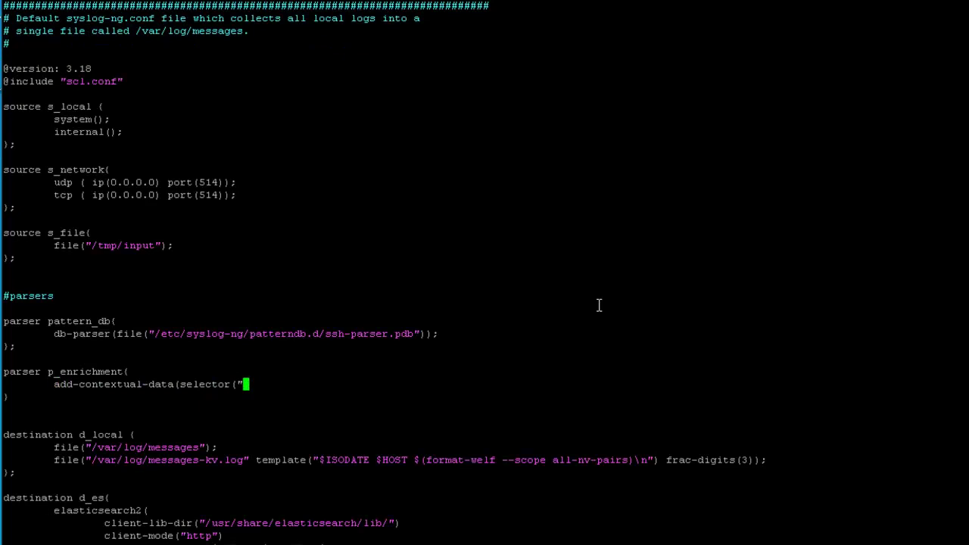
{"action": "type", "text": "$sourceip"}
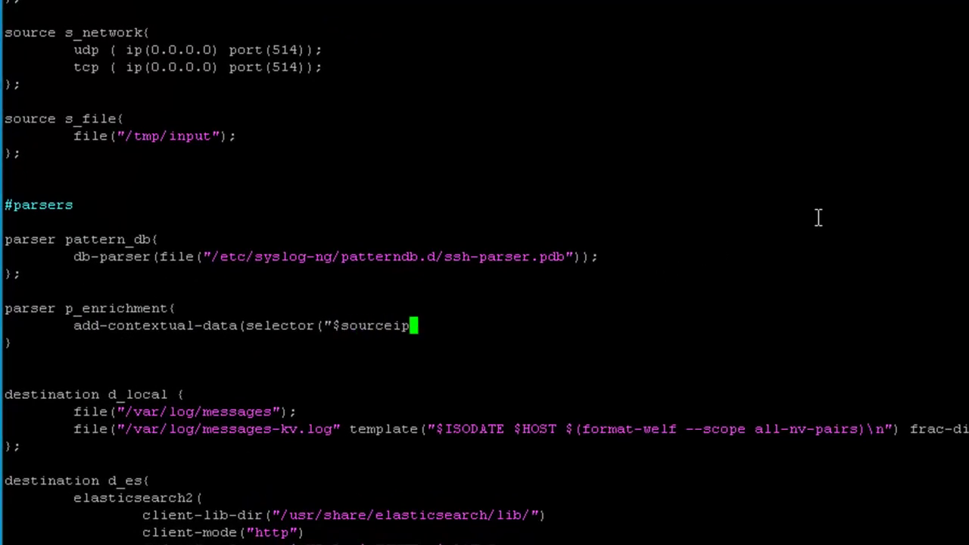
{"action": "type", "text": "\")"}
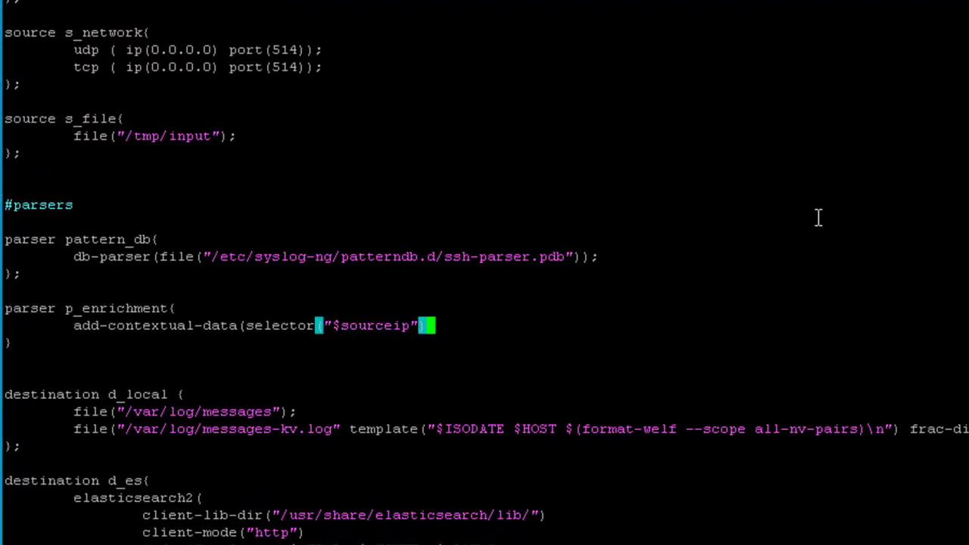
{"action": "type", "text": ", da"}
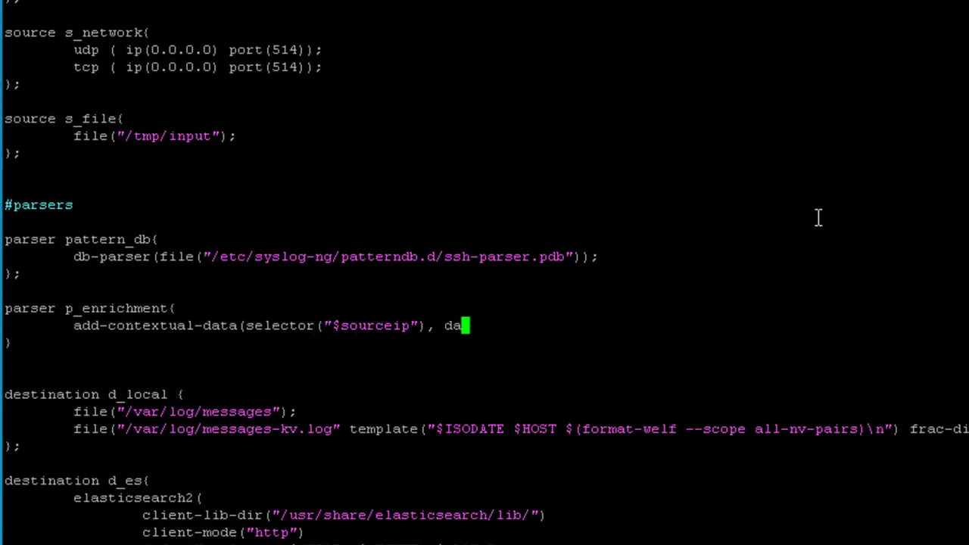
{"action": "type", "text": "tabase(\"/et"}
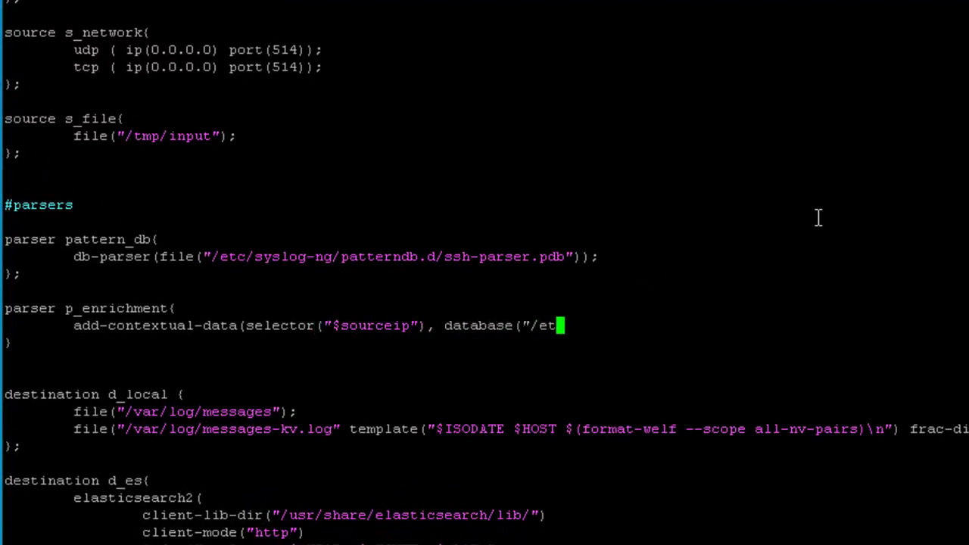
{"action": "type", "text": "c/syslog-ng/feeds"}
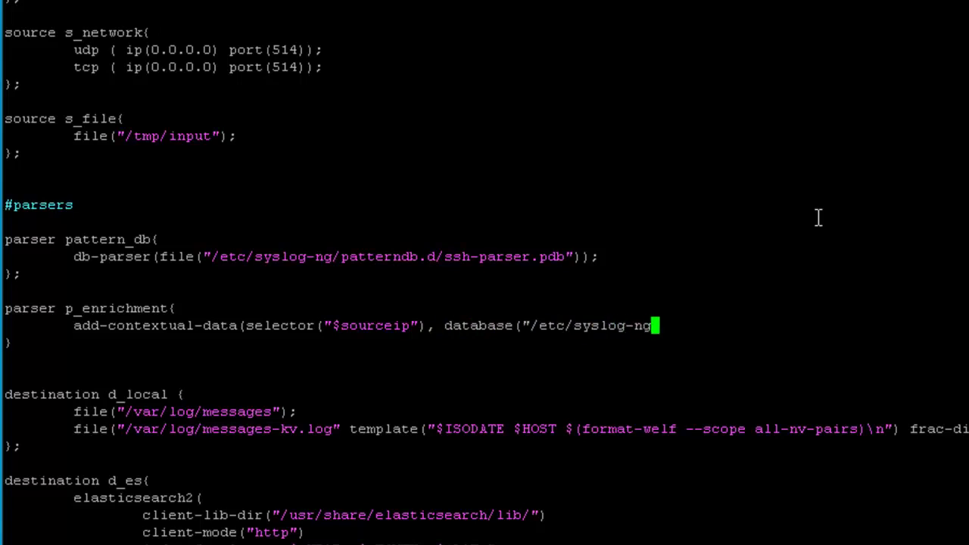
{"action": "key", "text": "BackSpace"}
{"action": "key", "text": "BackSpace"}
{"action": "key", "text": "BackSpace"}
{"action": "key", "text": "BackSpace"}
{"action": "key", "text": "BackSpace"}
{"action": "type", "text": "enrichment"}
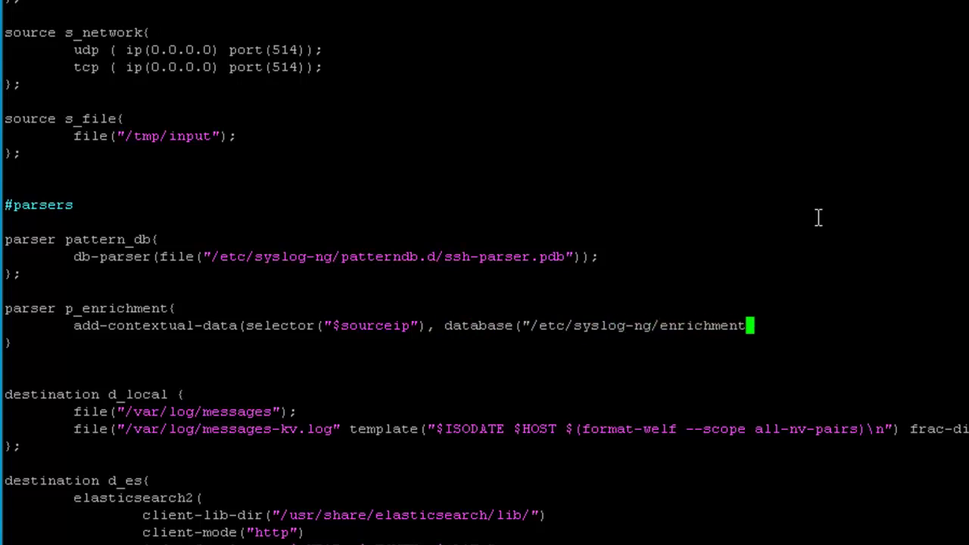
{"action": "type", "text": "/known_"}
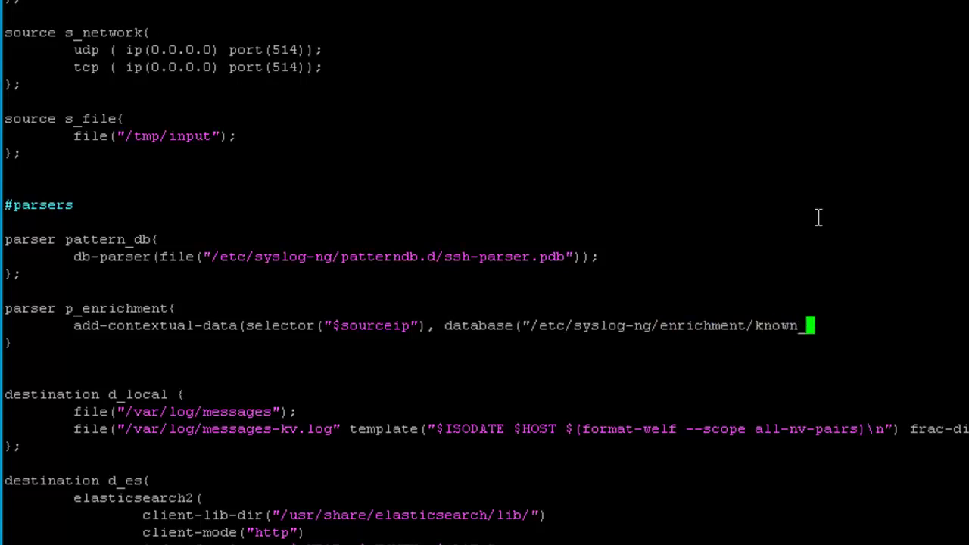
{"action": "type", "text": "ips.csv\")"}
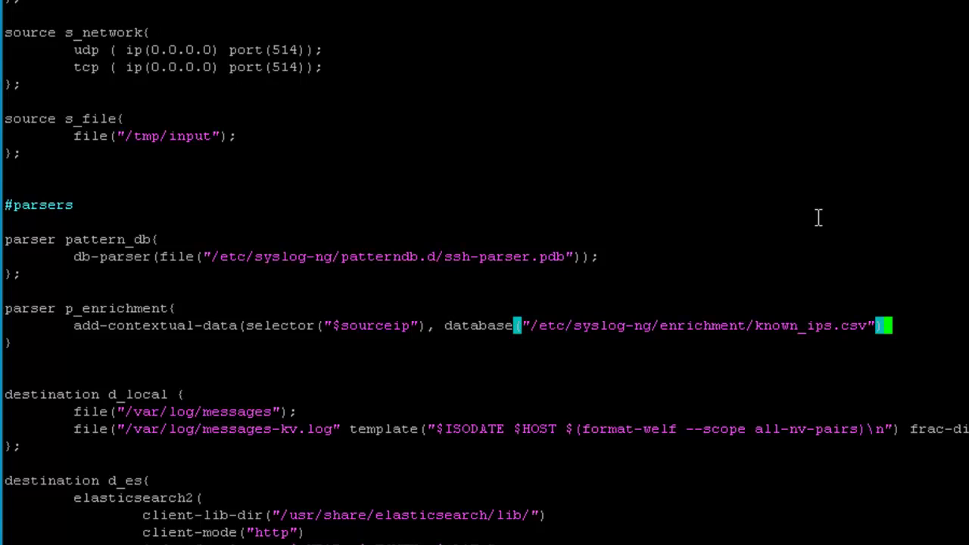
Add the closing parenthesis and semicolon to finish the add-contextual-data line
{"action": "type", "text": ";"}
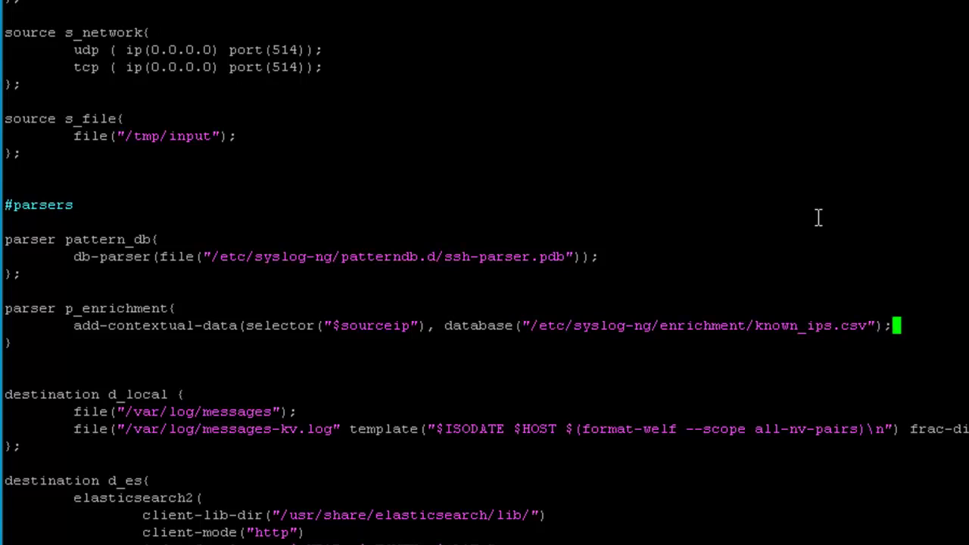
{"action": "key", "text": "Left"}
{"action": "type", "text": ")"}
{"action": "key", "text": "Left"}
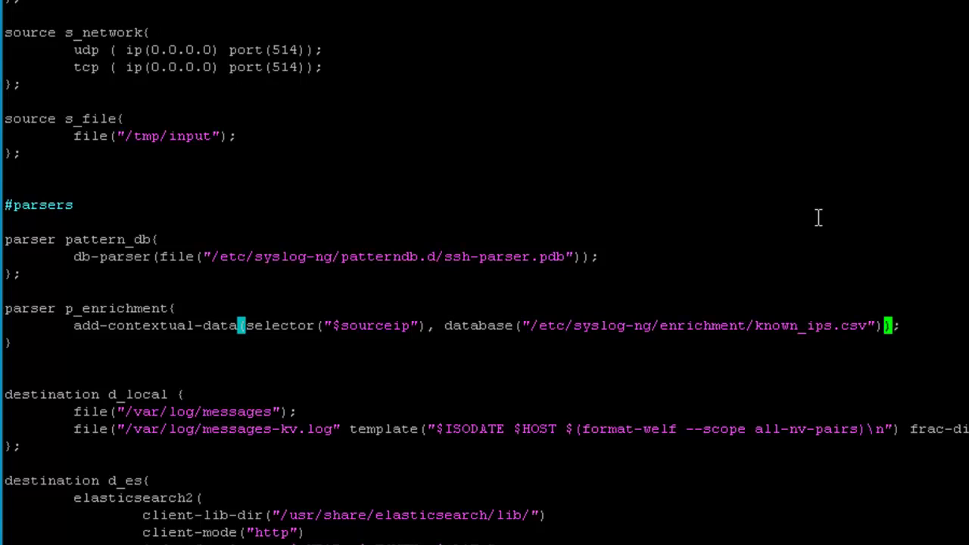
{"action": "key", "text": "Down"}
{"action": "key", "text": "Down"}
{"action": "key", "text": "Down"}
{"action": "key", "text": "Down"}
{"action": "key", "text": "Down"}
{"action": "key", "text": "Down"}
{"action": "key", "text": "Down"}
{"action": "key", "text": "Down"}
{"action": "key", "text": "Down"}
{"action": "key", "text": "Down"}
{"action": "key", "text": "Down"}
{"action": "key", "text": "Down"}
{"action": "key", "text": "Down"}
{"action": "key", "text": "Down"}
{"action": "key", "text": "Down"}
{"action": "key", "text": "Down"}
{"action": "key", "text": "Down"}
{"action": "key", "text": "Down"}
{"action": "key", "text": "Down"}
{"action": "key", "text": "Down"}
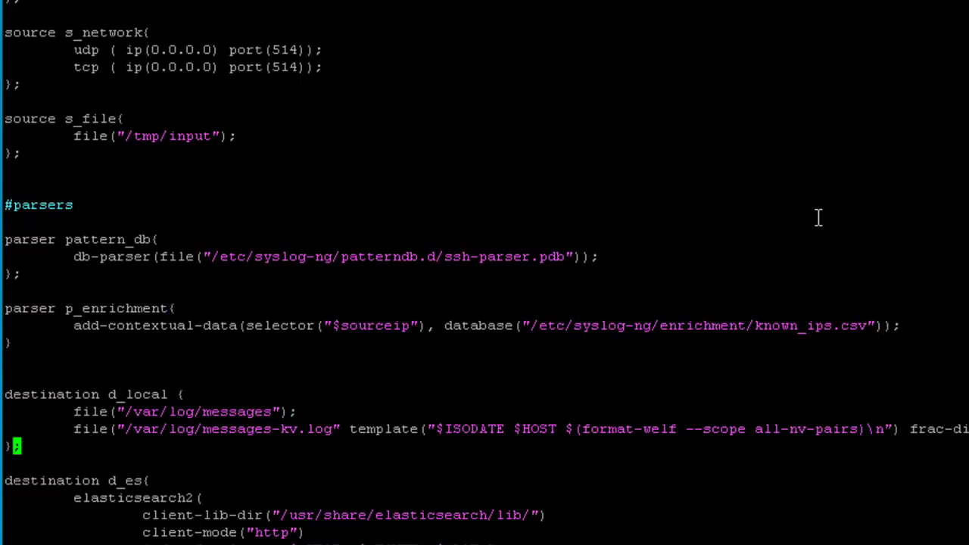
{"action": "key", "text": "Down"}
{"action": "key", "text": "Down"}
{"action": "key", "text": "Down"}
{"action": "key", "text": "Down"}
{"action": "key", "text": "Down"}
{"action": "key", "text": "Down"}
{"action": "key", "text": "Down"}
{"action": "key", "text": "Down"}
{"action": "key", "text": "Down"}
Insert parser(p_enrichment); below parser(pattern_db); in the log path and save syslog-ng.conf
{"action": "key", "text": "Up"}
{"action": "key", "text": "Up"}
{"action": "key", "text": "Up"}
{"action": "key", "text": "Up"}
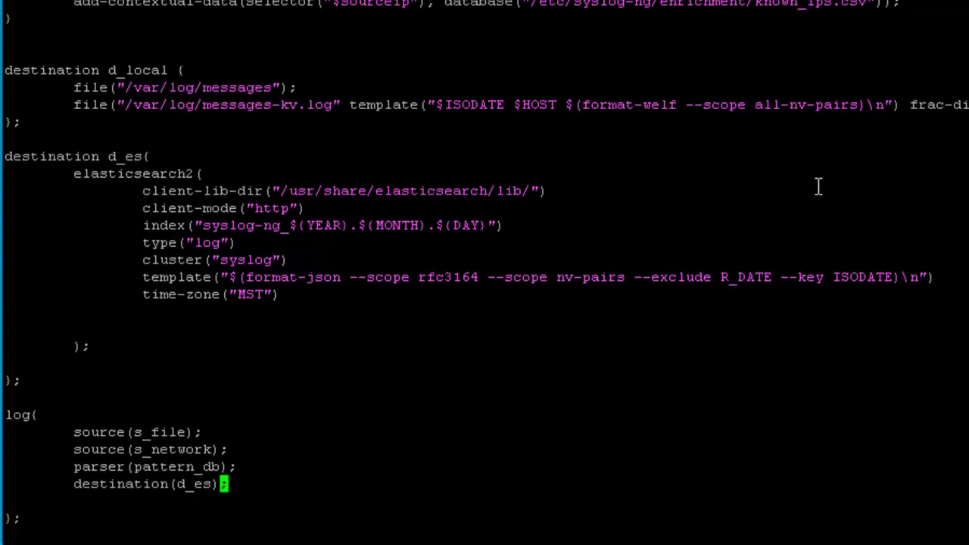
{"action": "key", "text": "Down"}
{"action": "key", "text": "o"}
{"action": "key", "text": "Tab"}
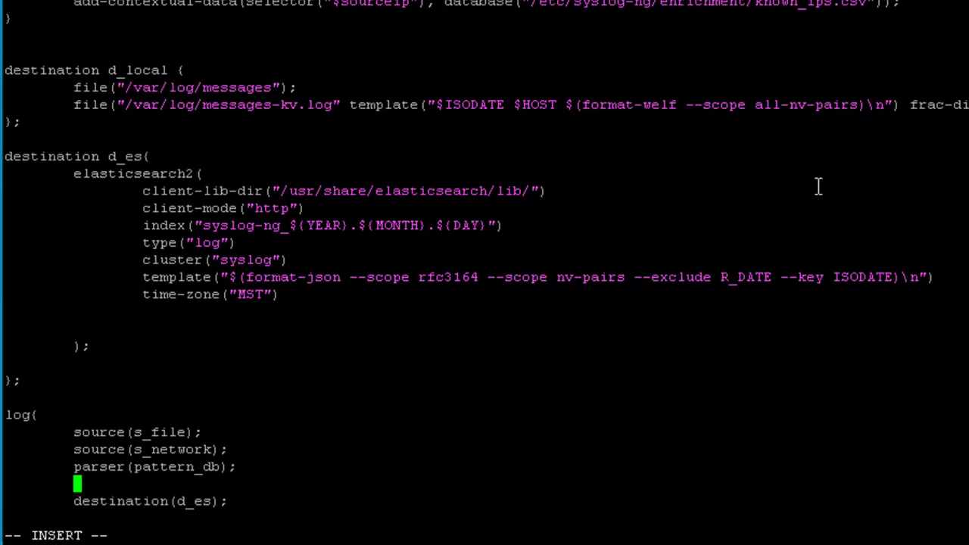
{"action": "type", "text": "parser("}
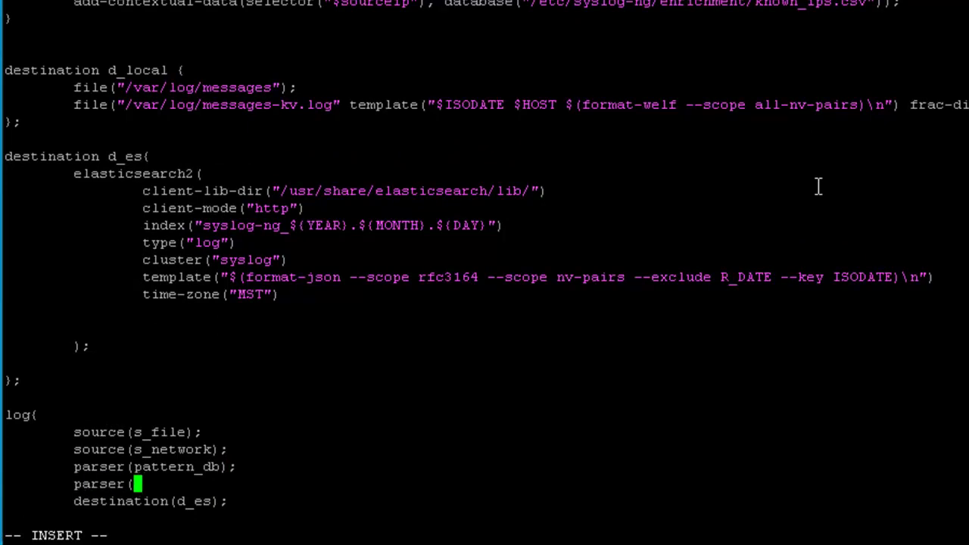
{"action": "type", "text": "p"}
{"action": "type", "text": "_enrichment"}
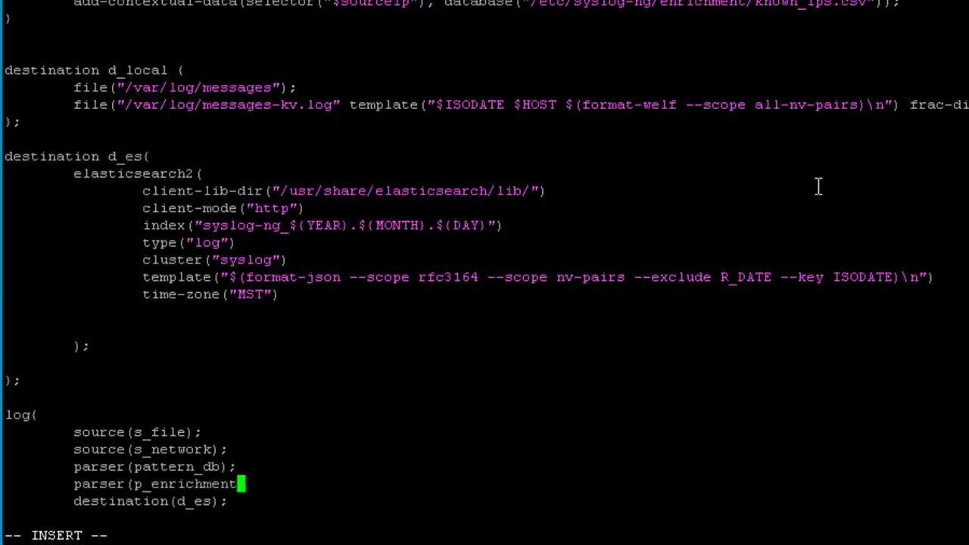
{"action": "type", "text": ");"}
{"action": "key", "text": "Escape"}
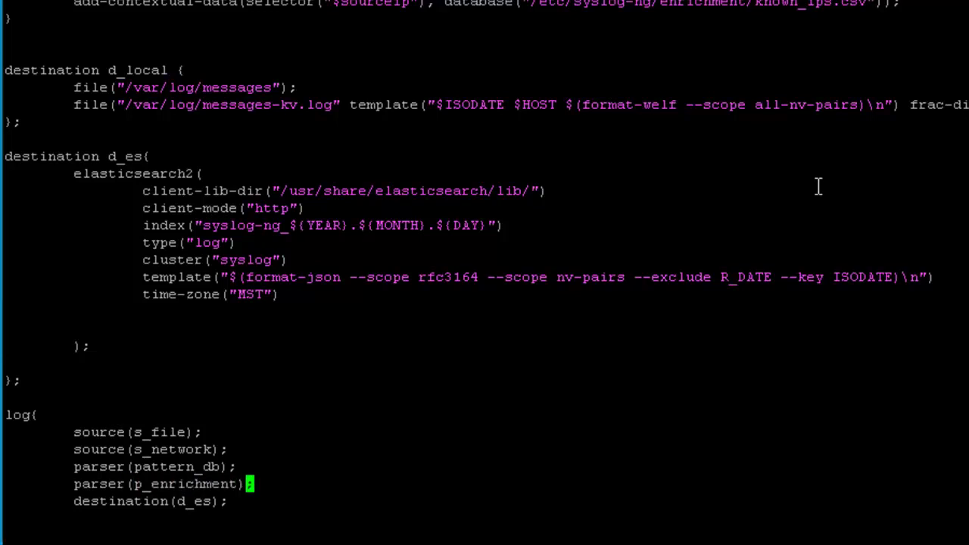
{"action": "type", "text": ":wq"}
{"action": "key", "text": "Return"}
Run syslog-ng --syntax-only to check the configuration
{"action": "type", "text": "syslo"}
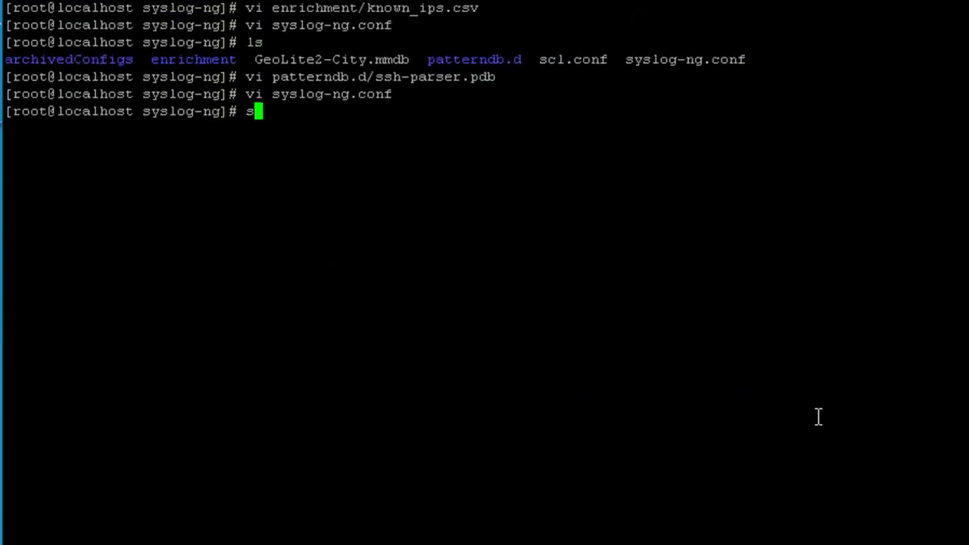
{"action": "key", "text": "BackSpace"}
{"action": "key", "text": "BackSpace"}
{"action": "type", "text": "log-ng -"}
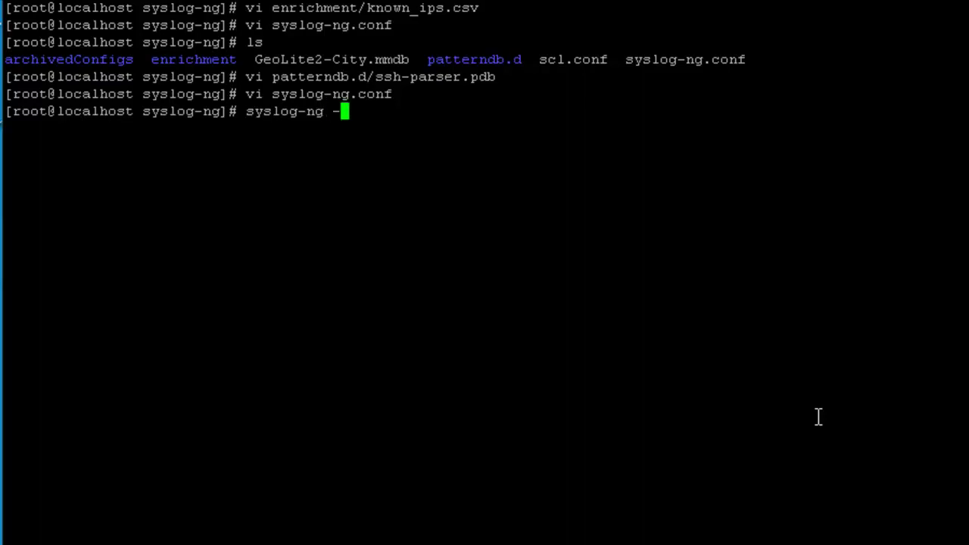
{"action": "type", "text": "-syntax-only"}
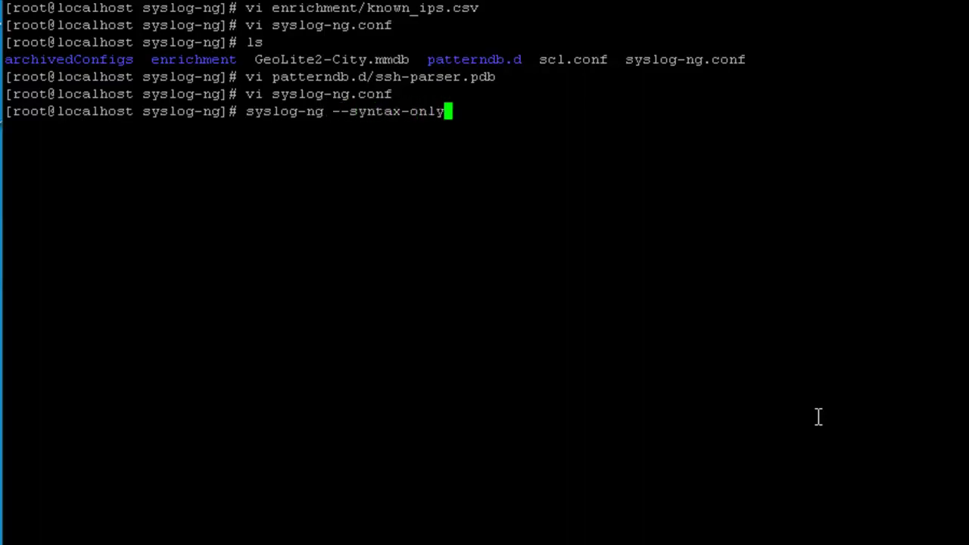
{"action": "key", "text": "Return"}
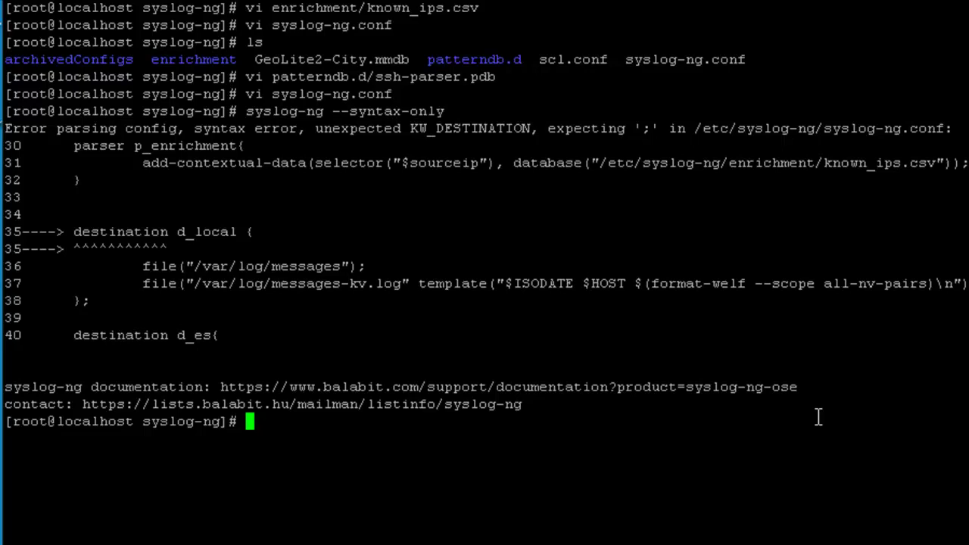
Append a semicolon after the p_enrichment closing brace in syslog-ng.conf and save
{"action": "key", "text": "Up"}
{"action": "key", "text": "Up"}
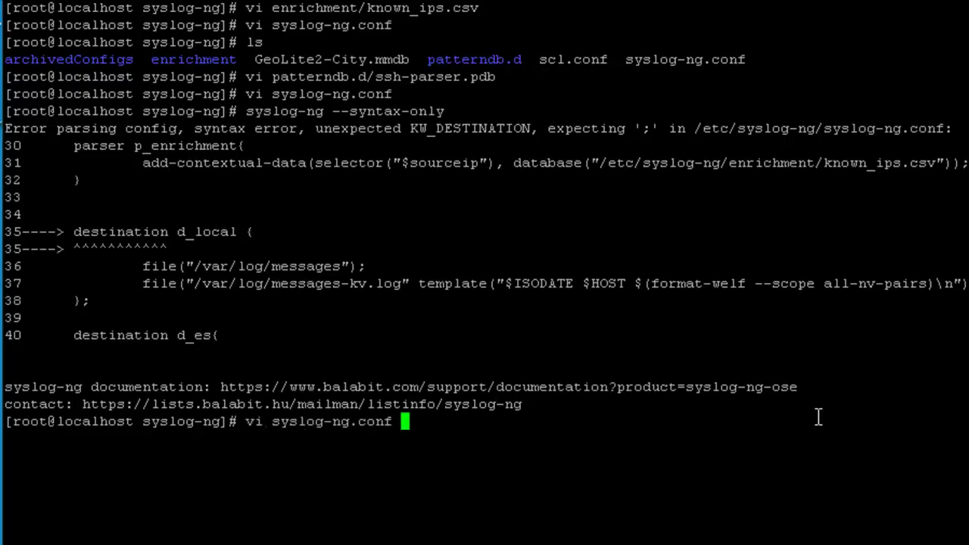
{"action": "key", "text": "Return"}
{"action": "key", "text": "Up"}
{"action": "key", "text": "Up"}
{"action": "key", "text": "Up"}
{"action": "key", "text": "Up"}
{"action": "key", "text": "Up"}
{"action": "key", "text": "Up"}
{"action": "key", "text": "Up"}
{"action": "key", "text": "Up"}
{"action": "key", "text": "Up"}
{"action": "key", "text": "Up"}
{"action": "key", "text": "Up"}
{"action": "key", "text": "Up"}
{"action": "key", "text": "Up"}
{"action": "key", "text": "Up"}
{"action": "key", "text": "Up"}
{"action": "type", "text": "a;"}
{"action": "key", "text": "Escape"}
{"action": "type", "text": ":wq"}
{"action": "key", "text": "Return"}
Rerun the syntax check, clear the screen, and begin the syslog-ng-ctl reload command
{"action": "key", "text": "Up"}
{"action": "key", "text": "Up"}
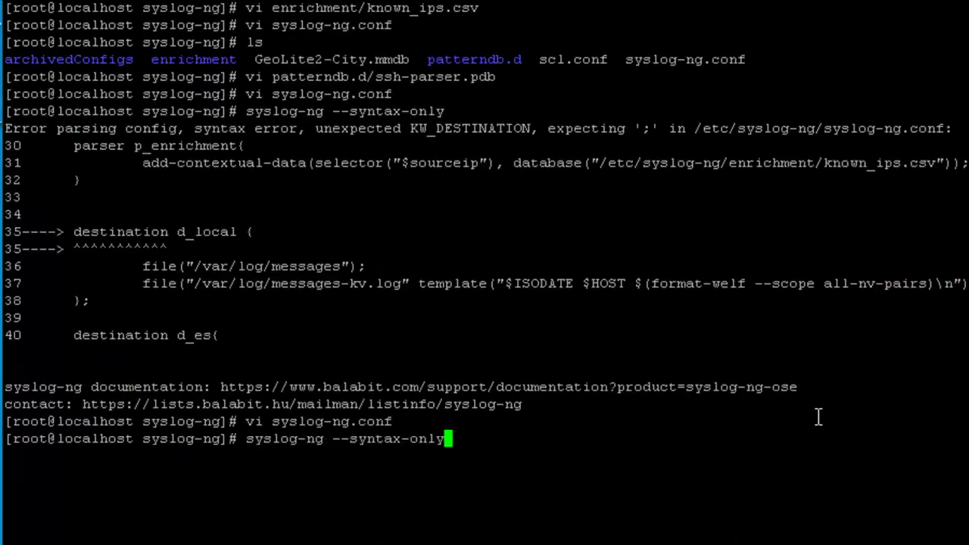
{"action": "key", "text": "Return"}
{"action": "type", "text": "clear"}
{"action": "key", "text": "Return"}
{"action": "type", "text": "syslog-ng"}
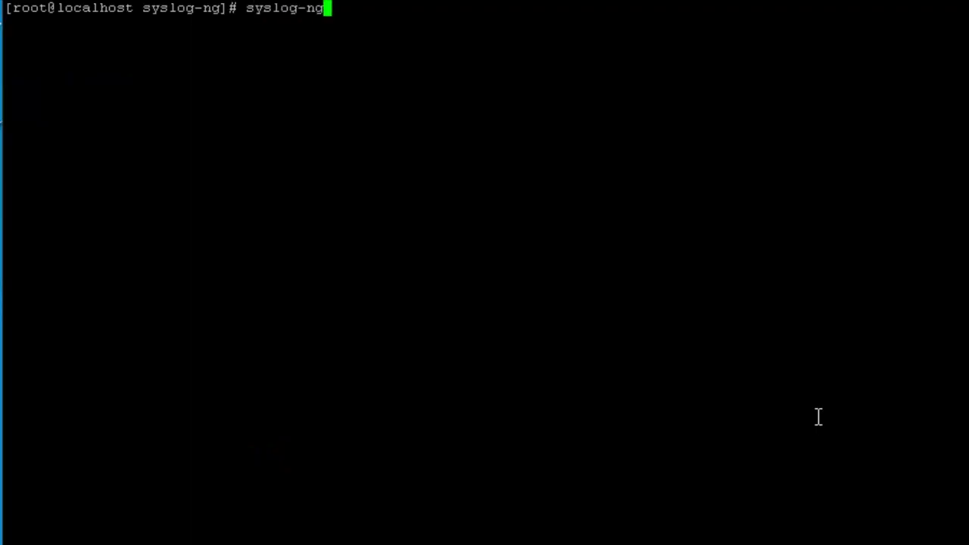
{"action": "type", "text": "-ctl resl"}
Run syslog-ng-ctl reload to apply the new configuration
{"action": "key", "text": "BackSpace"}
{"action": "key", "text": "BackSpace"}
{"action": "type", "text": "load"}
{"action": "key", "text": "Return"}
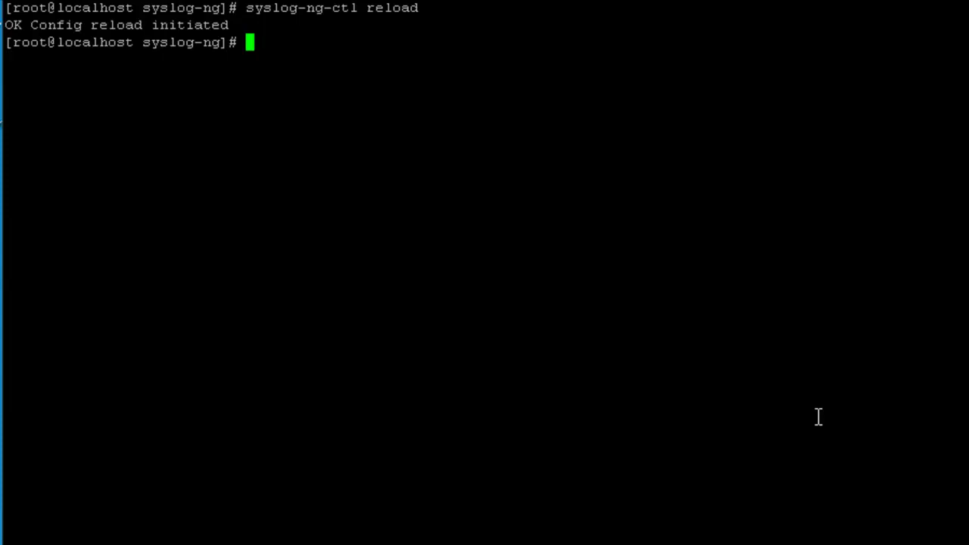
Open a duplicate PuTTY session, log in as root, then log out with exit
{"action": "right_click", "coordinate": [825, 1]}
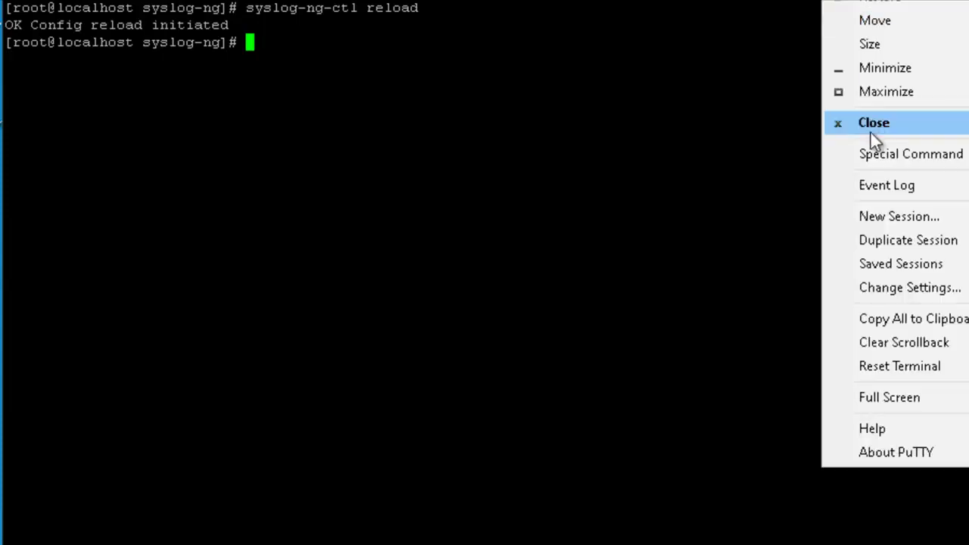
{"action": "left_click", "coordinate": [896, 241]}
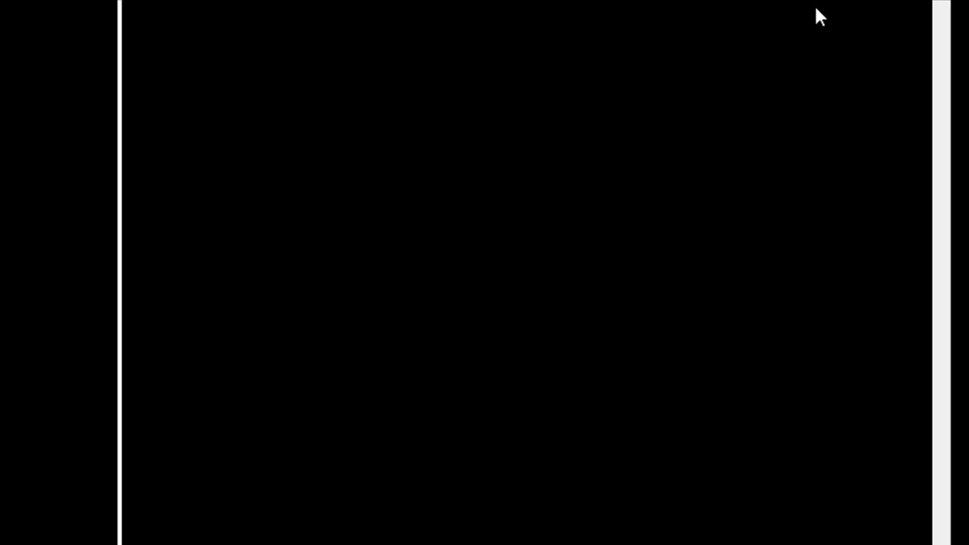
{"action": "type", "text": "root"}
{"action": "key", "text": "Return"}
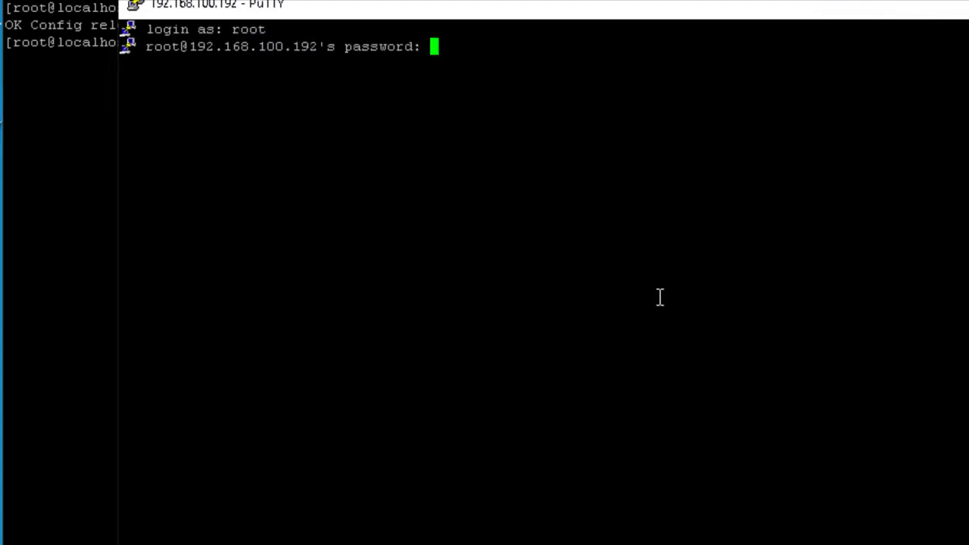
{"action": "key", "text": "Return"}
{"action": "type", "text": "exit"}
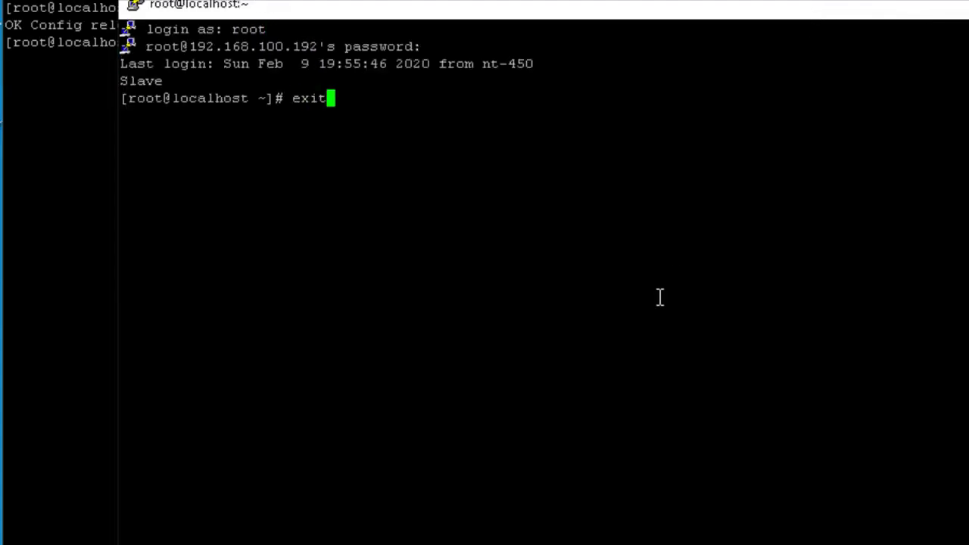
{"action": "key", "text": "Return"}
Copy the latest sshd accepted-login line from /var/log/messages, then quit without saving
{"action": "type", "text": "vi /var/log/messages"}
{"action": "key", "text": "Return"}
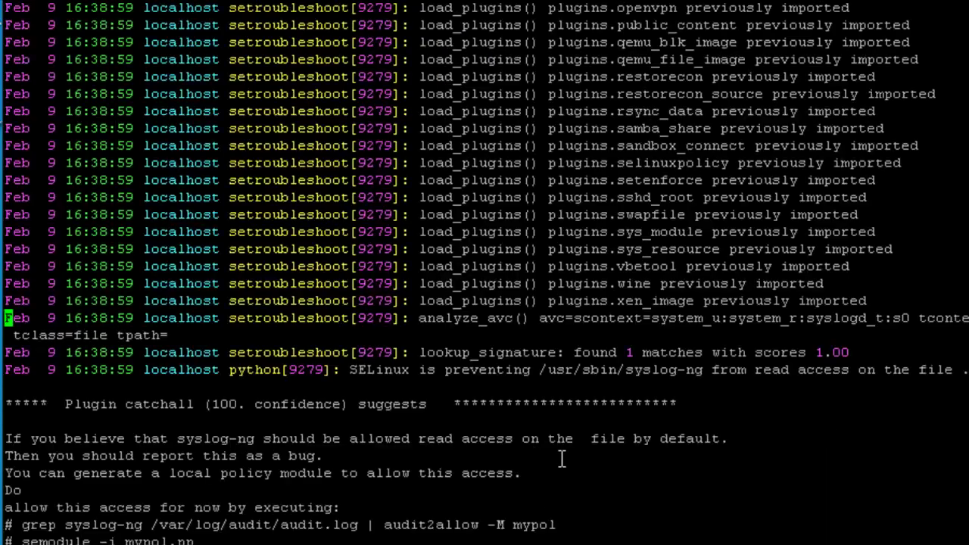
{"action": "key", "text": "G"}
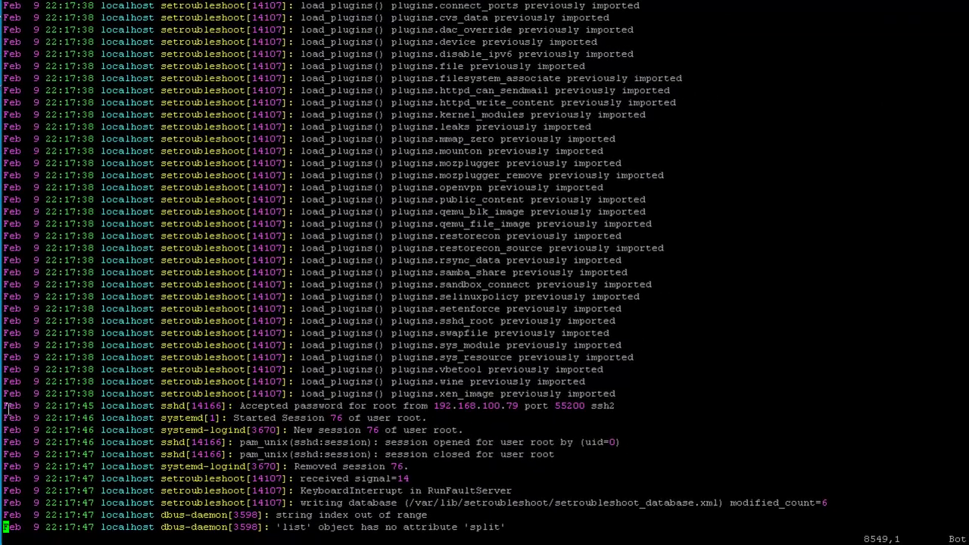
{"action": "left_click_drag", "start_coordinate": [6, 409], "coordinate": [615, 406]}
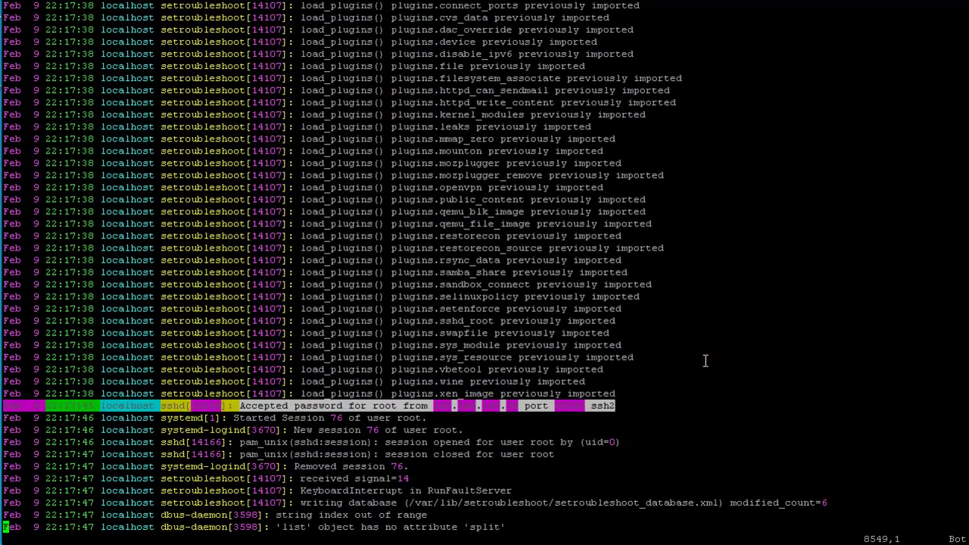
{"action": "type", "text": ":q!"}
{"action": "key", "text": "Return"}
Open /tmp/input and start a new line after its last entry
{"action": "type", "text": "vi /"}
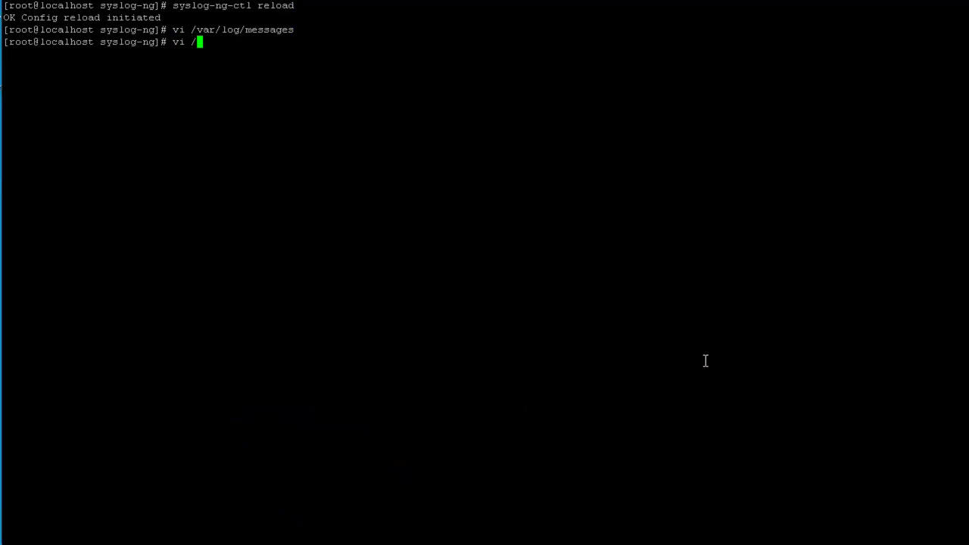
{"action": "type", "text": "tmp/input"}
{"action": "key", "text": "Return"}
{"action": "key", "text": "shift+g"}
{"action": "key", "text": "o"}
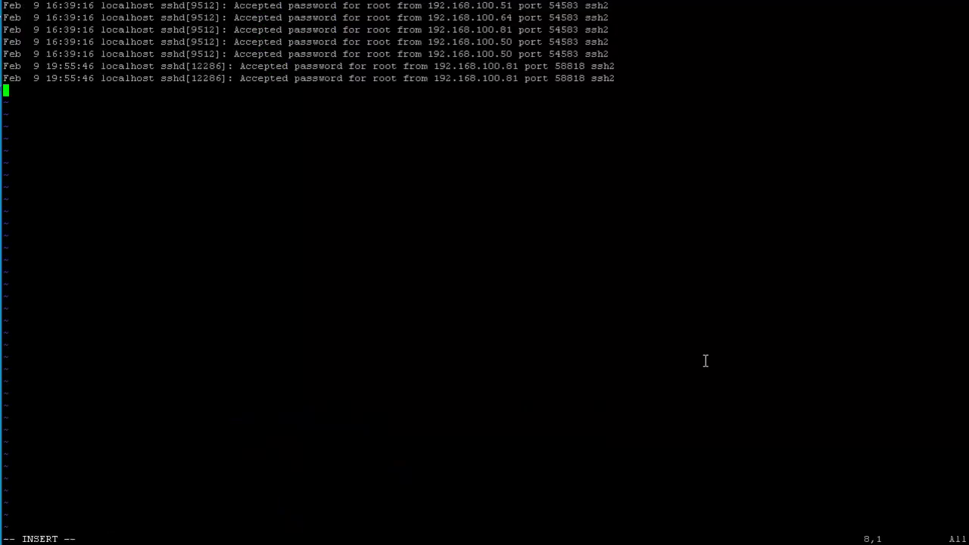
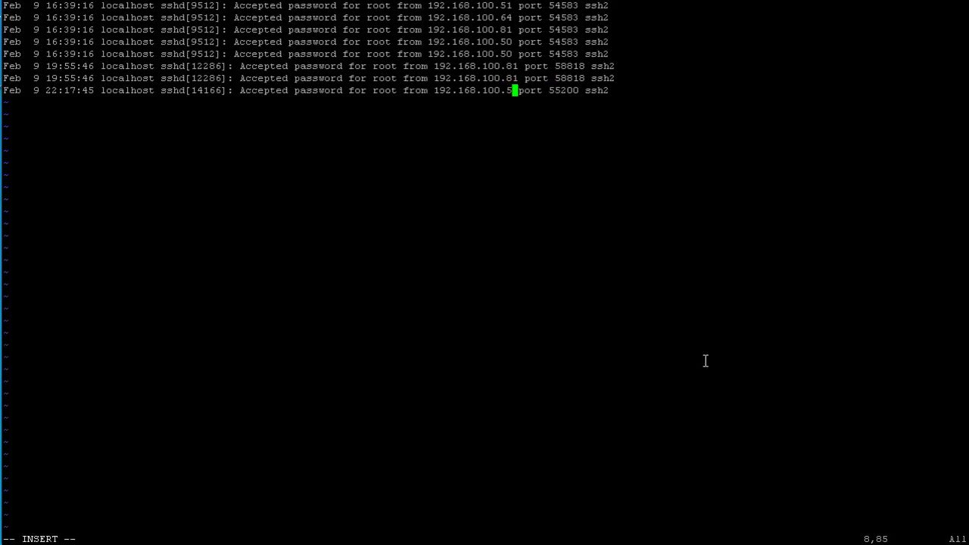
Finish the 192.168.100.51 line, then duplicate it and change the copy's IP to 192.168.100.82
{"action": "key", "text": "Escape"}
{"action": "key", "text": "y"}
{"action": "key", "text": "y"}
{"action": "key", "text": "p"}
{"action": "key", "text": "Right"}
{"action": "key", "text": "Right"}
{"action": "key", "text": "Right"}
{"action": "key", "text": "Right"}
{"action": "key", "text": "Right"}
{"action": "key", "text": "Right"}
{"action": "key", "text": "Right"}
{"action": "key", "text": "Right"}
{"action": "key", "text": "Right"}
{"action": "key", "text": "End"}
{"action": "key", "text": "Left"}
{"action": "key", "text": "Left"}
{"action": "key", "text": "Left"}
{"action": "key", "text": "Left"}
{"action": "key", "text": "Left"}
{"action": "key", "text": "Left"}
{"action": "key", "text": "Left"}
{"action": "key", "text": "Left"}
{"action": "key", "text": "Left"}
{"action": "key", "text": "Left"}
{"action": "key", "text": "Left"}
{"action": "key", "text": "Left"}
{"action": "key", "text": "Left"}
{"action": "key", "text": "Left"}
{"action": "key", "text": "Left"}
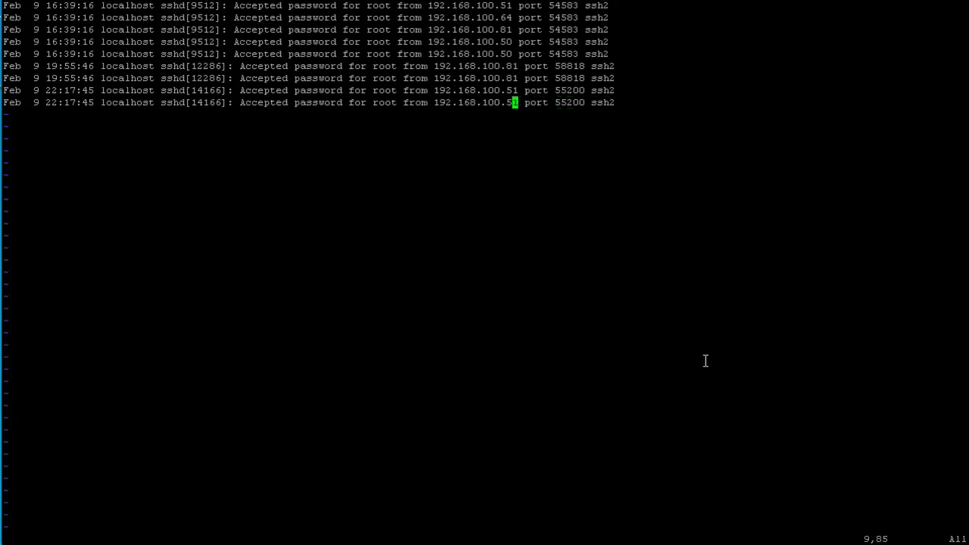
{"action": "key", "text": "i"}
{"action": "key", "text": "BackSpace"}
{"action": "key", "text": "BackSpace"}
{"action": "type", "text": "82"}
{"action": "key", "text": "Escape"}
Duplicate the .82 line, change its IP to 192.168.100.64, and save /tmp/input with :wq
{"action": "key", "text": "y"}
{"action": "key", "text": "y"}
{"action": "key", "text": "p"}
{"action": "key", "text": "l"}
{"action": "key", "text": "l"}
{"action": "key", "text": "l"}
{"action": "key", "text": "l"}
{"action": "key", "text": "l"}
{"action": "key", "text": "l"}
{"action": "key", "text": "l"}
{"action": "key", "text": "l"}
{"action": "key", "text": "l"}
{"action": "key", "text": "l"}
{"action": "key", "text": "l"}
{"action": "key", "text": "l"}
{"action": "key", "text": "l"}
{"action": "key", "text": "l"}
{"action": "key", "text": "l"}
{"action": "key", "text": "l"}
{"action": "key", "text": "l"}
{"action": "key", "text": "l"}
{"action": "key", "text": "l"}
{"action": "key", "text": "l"}
{"action": "key", "text": "l"}
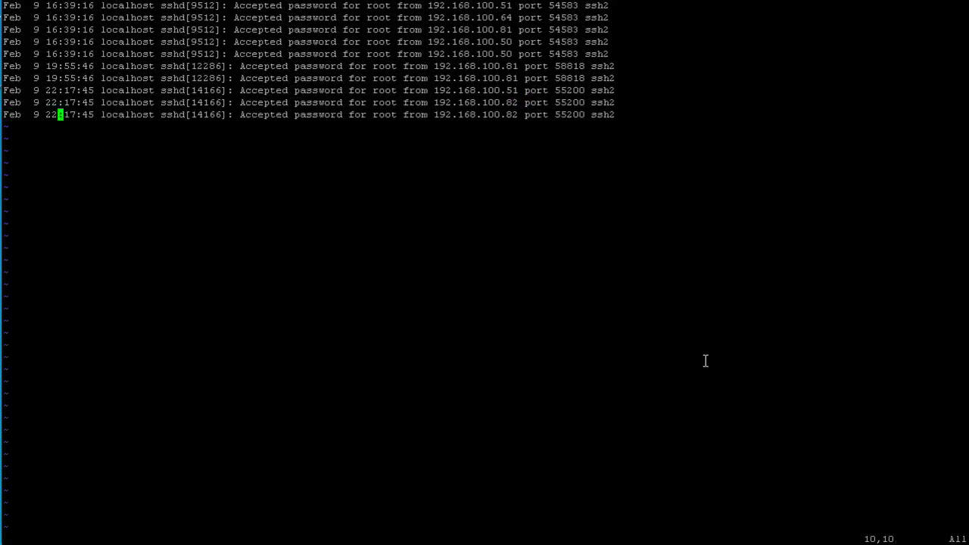
{"action": "key", "text": "Right"}
{"action": "key", "text": "Right"}
{"action": "key", "text": "Right"}
{"action": "key", "text": "Right"}
{"action": "key", "text": "Right"}
{"action": "key", "text": "Right"}
{"action": "key", "text": "Right"}
{"action": "key", "text": "Right"}
{"action": "key", "text": "Right"}
{"action": "key", "text": "Right"}
{"action": "key", "text": "Right"}
{"action": "key", "text": "Right"}
{"action": "key", "text": "Right"}
{"action": "key", "text": "Right"}
{"action": "key", "text": "Right"}
{"action": "key", "text": "Right"}
{"action": "key", "text": "Right"}
{"action": "key", "text": "Right"}
{"action": "key", "text": "Right"}
{"action": "key", "text": "Right"}
{"action": "key", "text": "Left"}
{"action": "key", "text": "i"}
{"action": "key", "text": "BackSpace"}
{"action": "key", "text": "BackSpace"}
{"action": "type", "text": "64"}
{"action": "key", "text": "Escape"}
{"action": "type", "text": ":wq"}
{"action": "key", "text": "Return"}
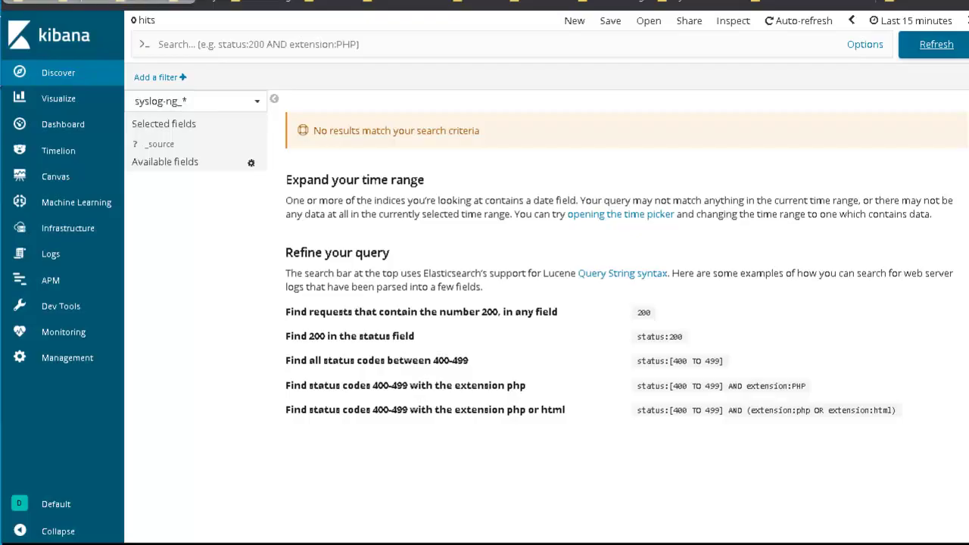
Refresh Discover to load the new sshd events and expand the first event's fields
{"action": "left_click", "coordinate": [938, 45]}
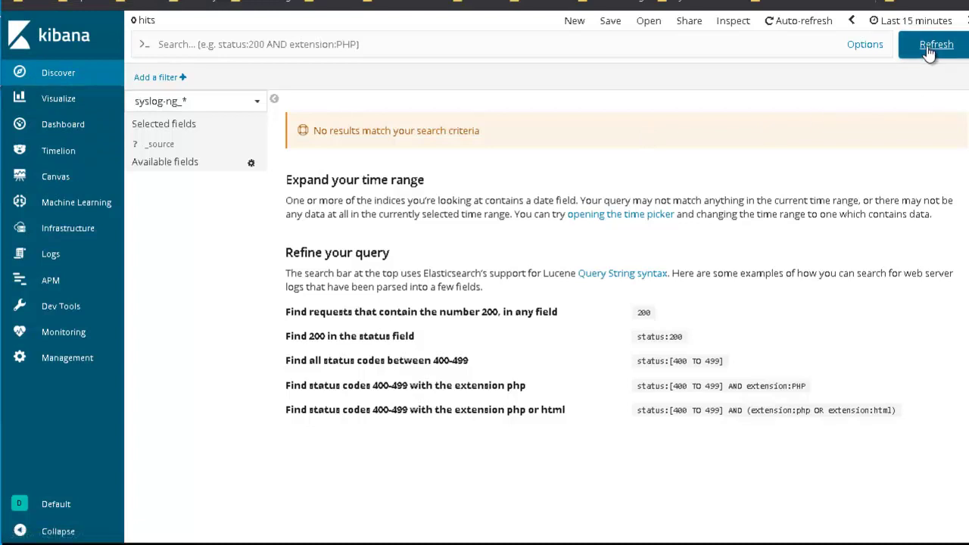
{"action": "scroll", "coordinate": [627, 271], "scroll_direction": "down", "scroll_amount": 1}
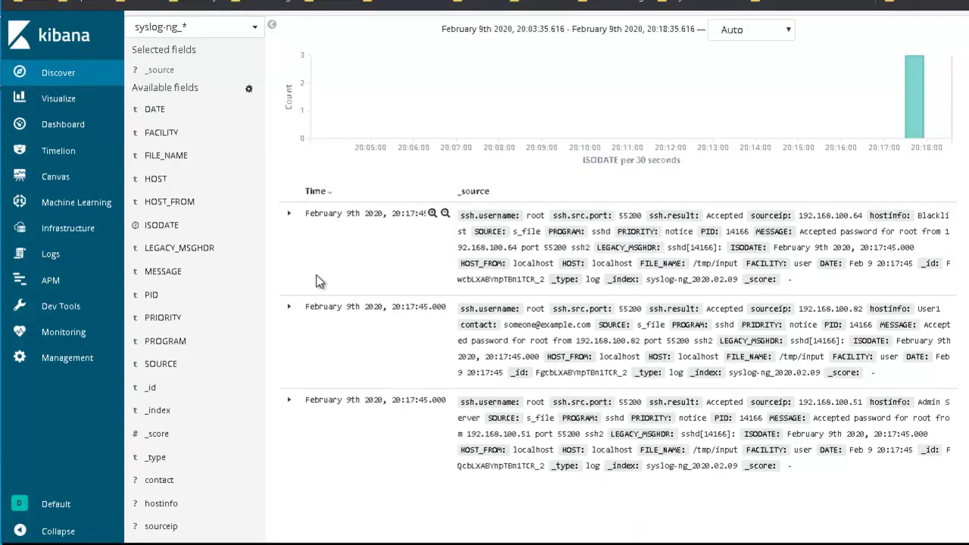
{"action": "left_click", "coordinate": [287, 217]}
{"action": "scroll", "coordinate": [530, 348], "scroll_direction": "down", "scroll_amount": 4}
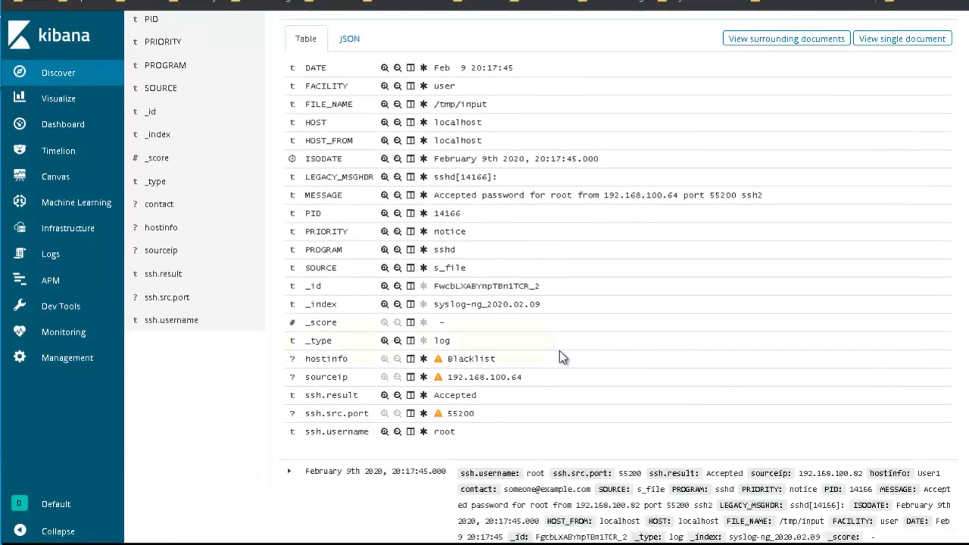
Highlight the first event's hostinfo field and its Blacklist value, then expand the 192.168.100.82 event
{"action": "left_click_drag", "start_coordinate": [302, 331], "coordinate": [370, 334]}
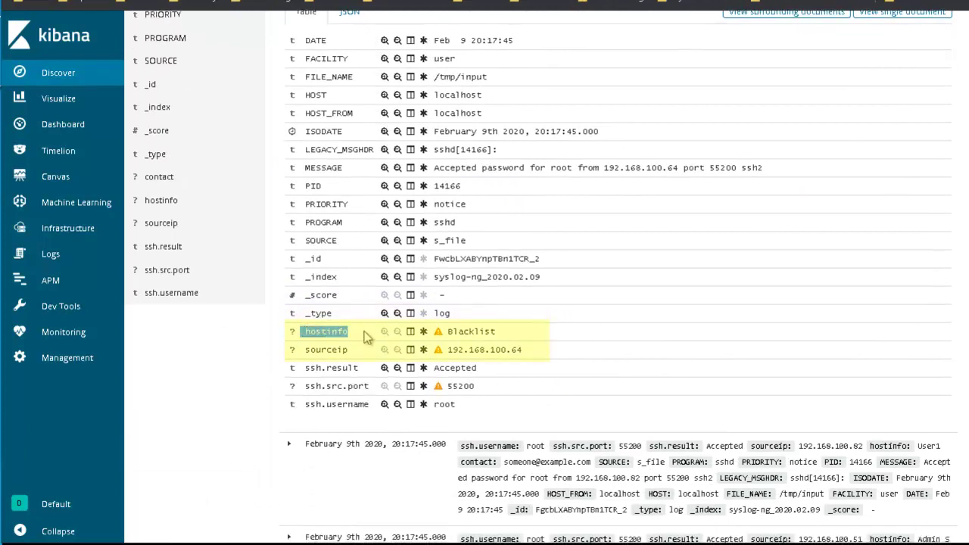
{"action": "left_click_drag", "start_coordinate": [448, 333], "coordinate": [551, 338]}
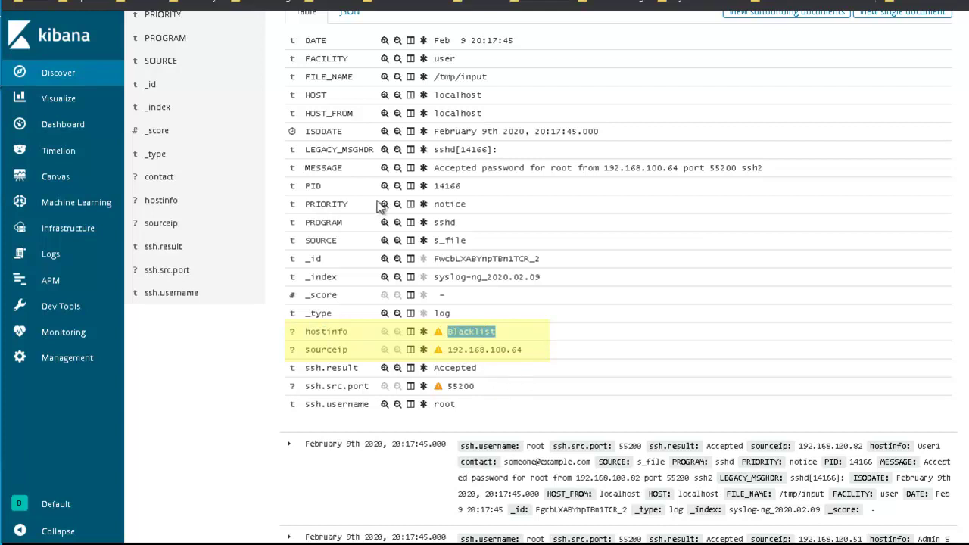
{"action": "scroll", "coordinate": [546, 328], "scroll_direction": "down", "scroll_amount": 2}
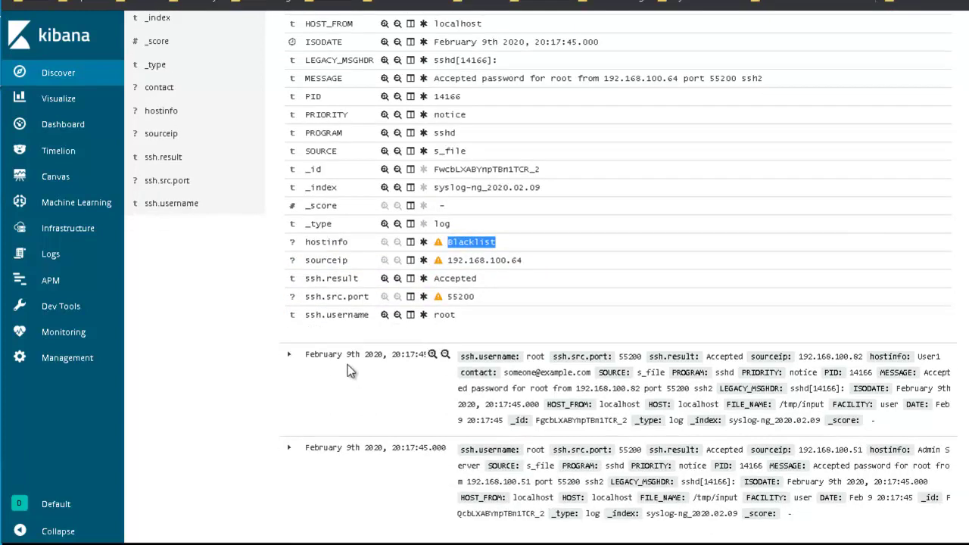
{"action": "left_click", "coordinate": [289, 356]}
Check the 192.168.100.82 event's sourceip value among its contact and hostinfo User1 fields
{"action": "scroll", "coordinate": [583, 333], "scroll_direction": "down", "scroll_amount": 10}
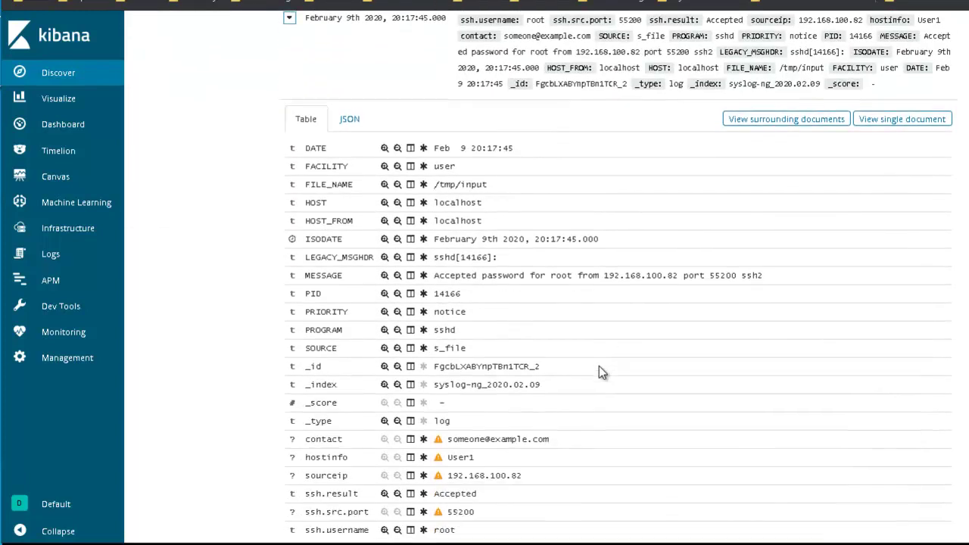
{"action": "left_click_drag", "start_coordinate": [480, 354], "coordinate": [523, 354]}
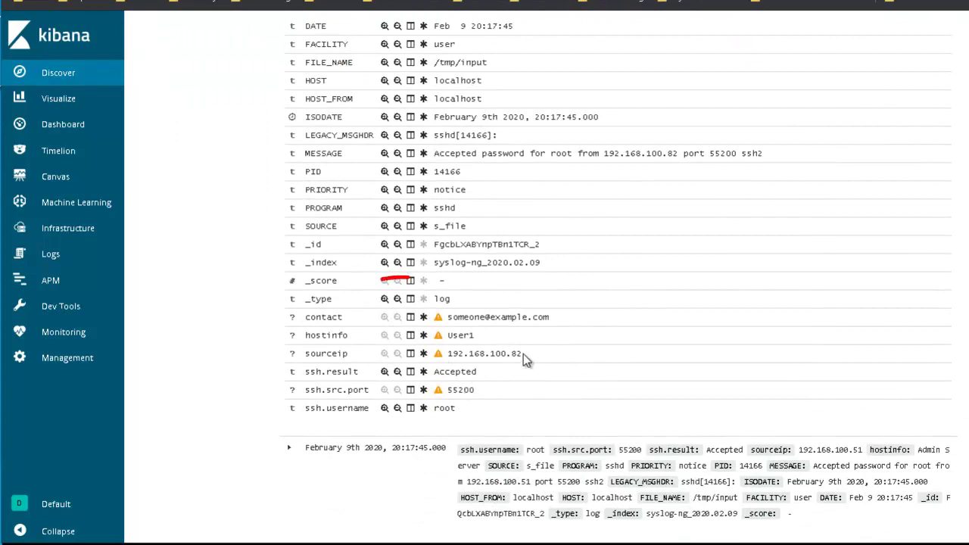
{"action": "left_click", "coordinate": [305, 337]}
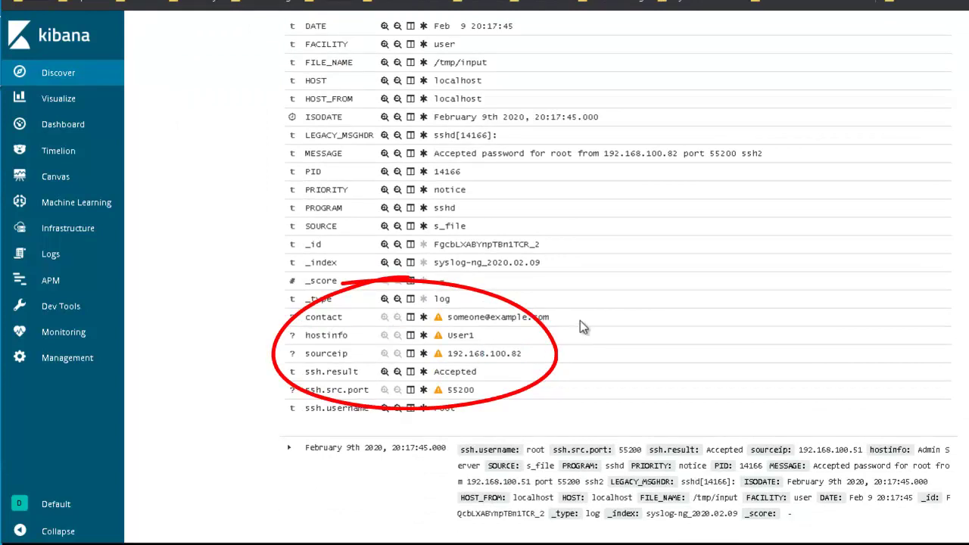
Expand the 192.168.100.51 login event to show its hostinfo Admin Server field
{"action": "left_click", "coordinate": [289, 448]}
{"action": "scroll", "coordinate": [596, 373], "scroll_direction": "down", "scroll_amount": 8}
{"action": "scroll", "coordinate": [568, 369], "scroll_direction": "down", "scroll_amount": 2}
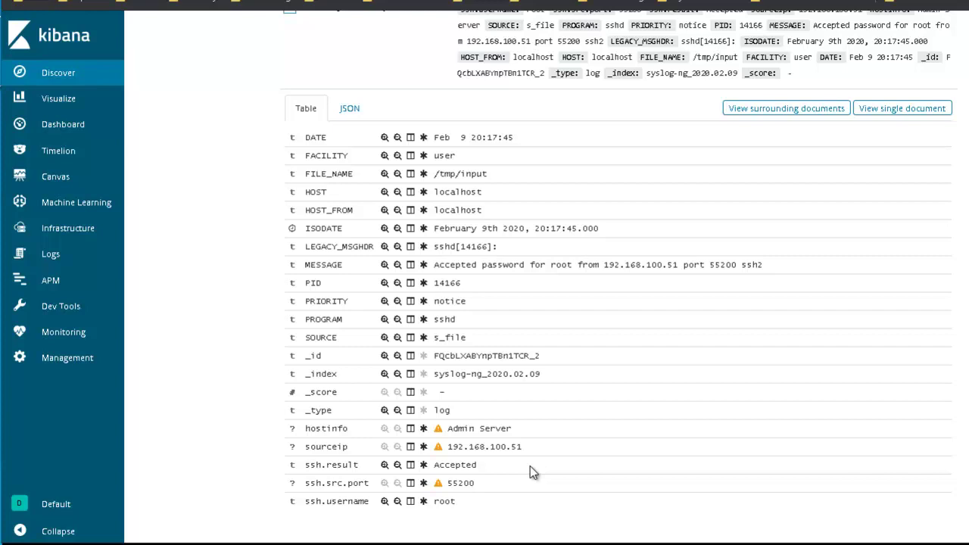
{"action": "scroll", "coordinate": [607, 333], "scroll_direction": "up", "scroll_amount": 8}
{"action": "scroll", "coordinate": [686, 305], "scroll_direction": "up", "scroll_amount": 6}
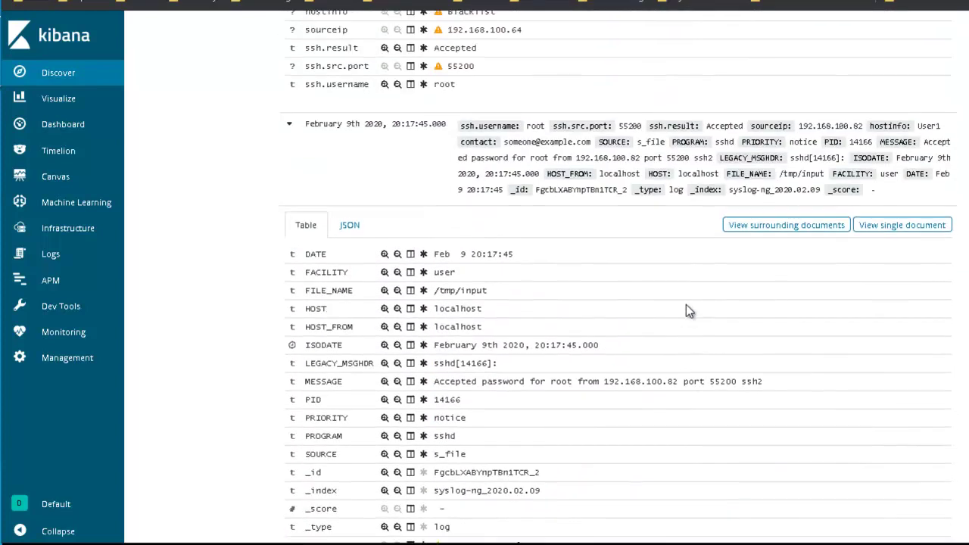
{"action": "scroll", "coordinate": [648, 378], "scroll_direction": "up", "scroll_amount": 5}
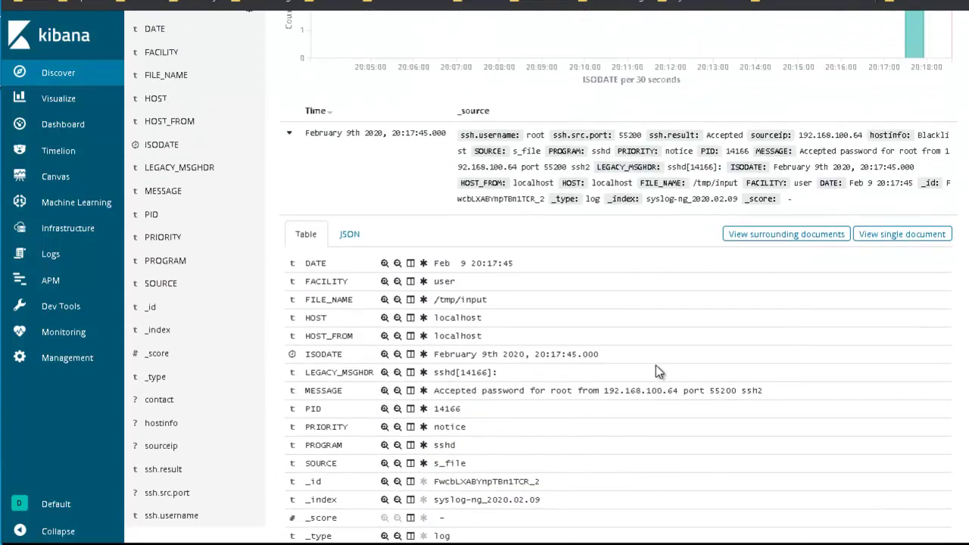
{"action": "scroll", "coordinate": [659, 371], "scroll_direction": "up", "scroll_amount": 2}
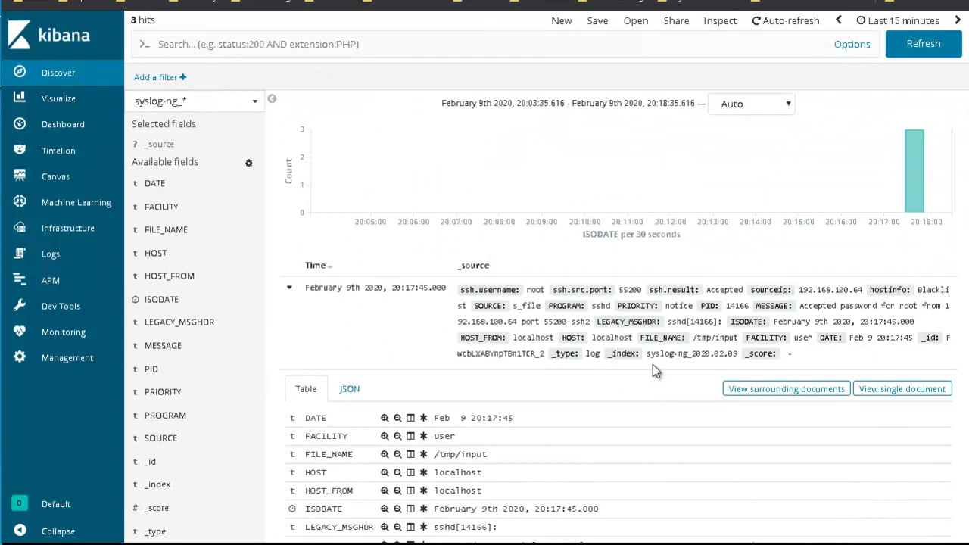
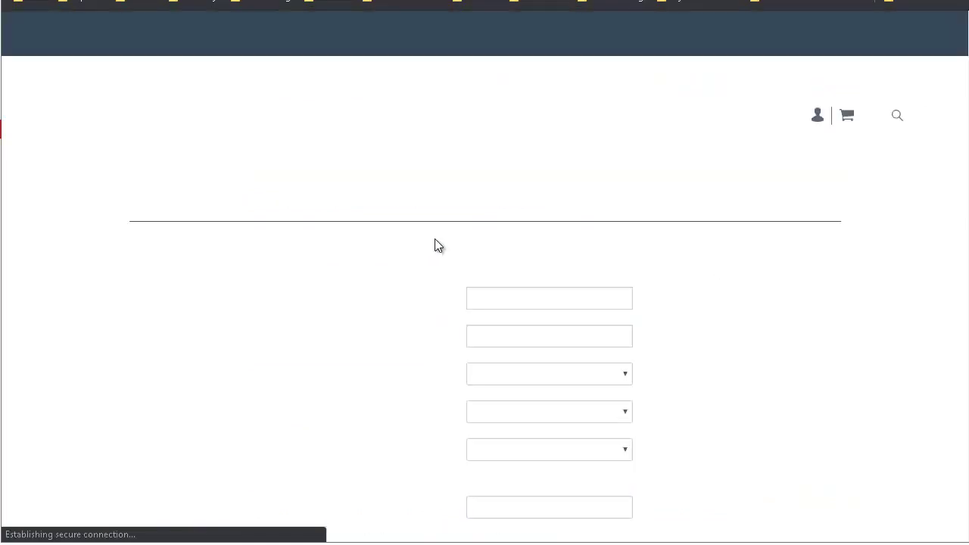
Scroll through the GeoLite2 Sign Up registration form on maxmind.com
{"action": "scroll", "coordinate": [797, 326], "scroll_direction": "down", "scroll_amount": 5}
{"action": "scroll", "coordinate": [807, 323], "scroll_direction": "down", "scroll_amount": 1}
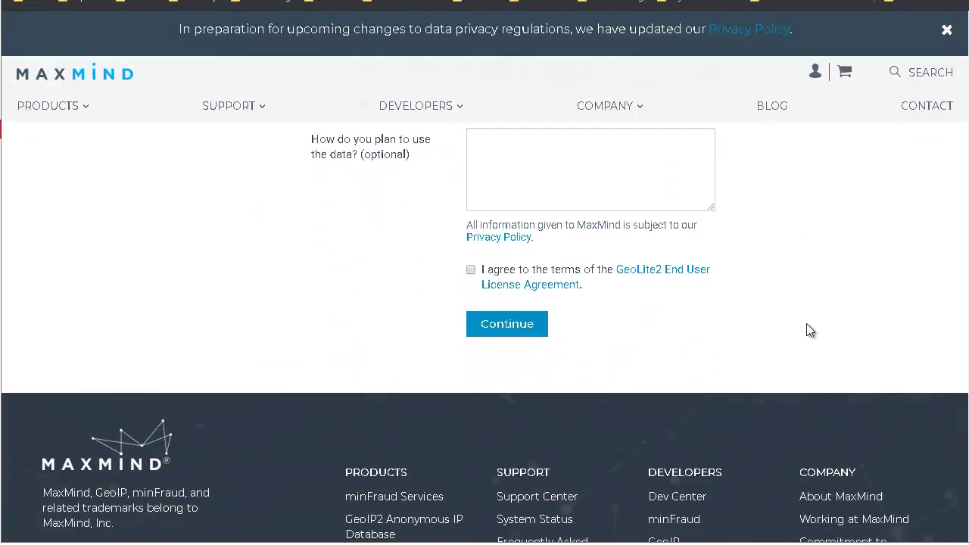
{"action": "scroll", "coordinate": [807, 326], "scroll_direction": "up", "scroll_amount": 6}
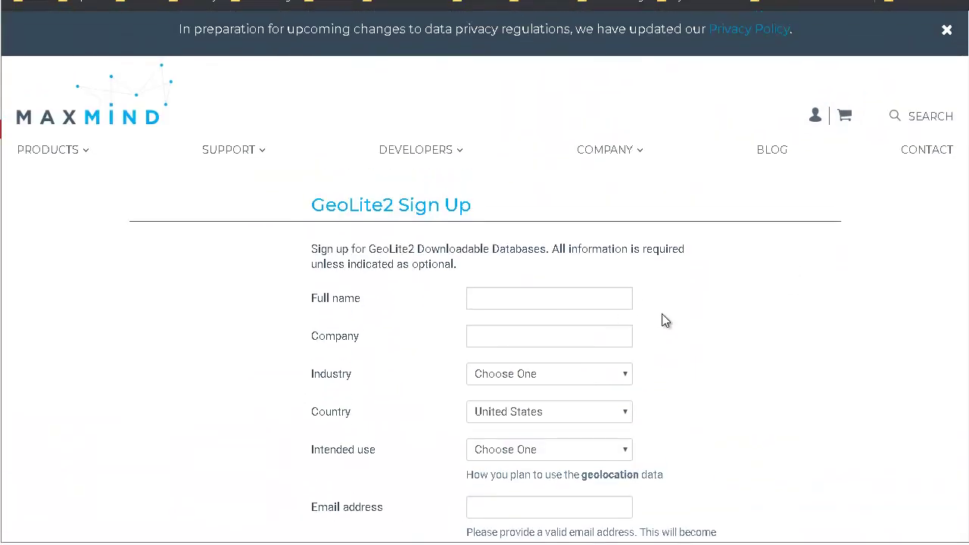
{"action": "scroll", "coordinate": [757, 324], "scroll_direction": "down", "scroll_amount": 1}
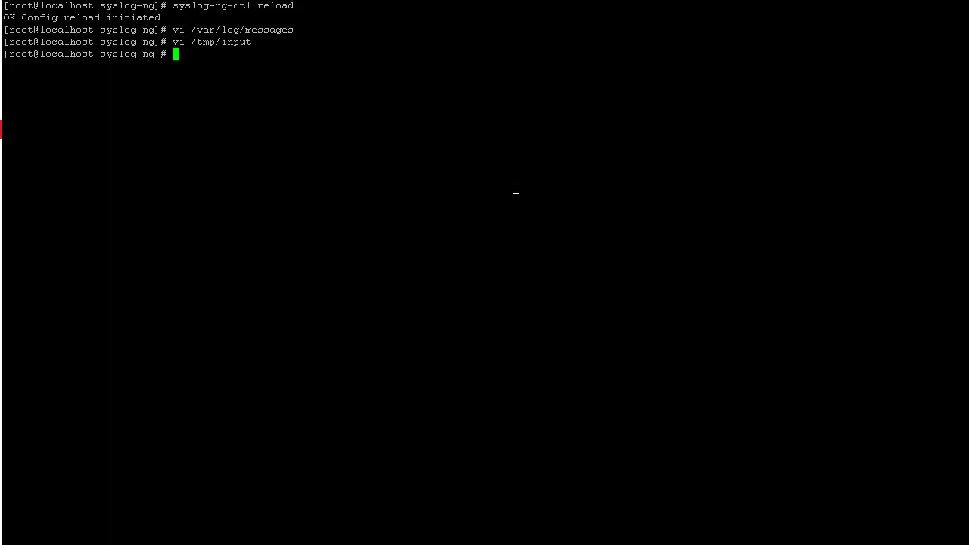
Install libmaxminddb-devel with yum, approving the update to 1.2.0-6.el7, then clear the screen
{"action": "type", "text": "yum install libmaxminddb-devle"}
{"action": "key", "text": "BackSpace"}
{"action": "key", "text": "BackSpace"}
{"action": "type", "text": "el"}
{"action": "key", "text": "Return"}
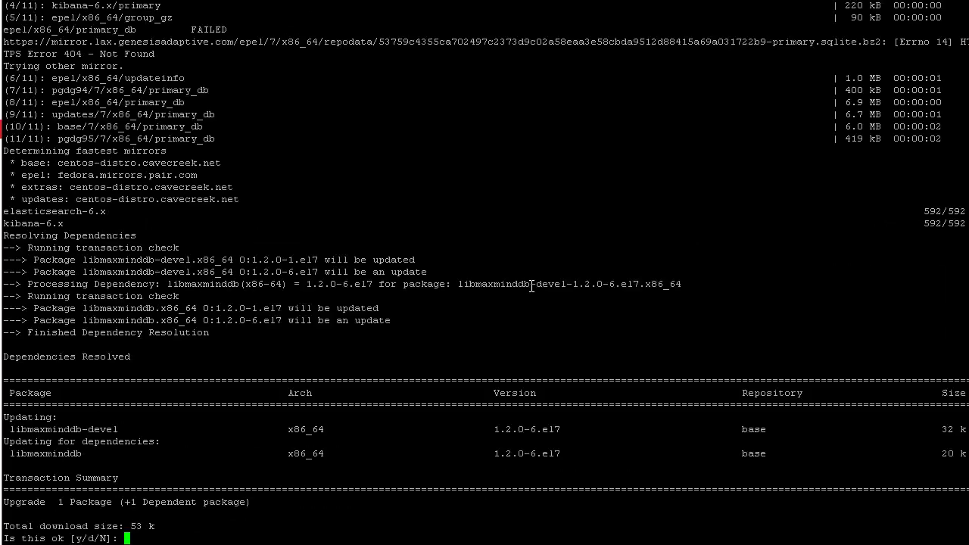
{"action": "type", "text": "y"}
{"action": "key", "text": "Return"}
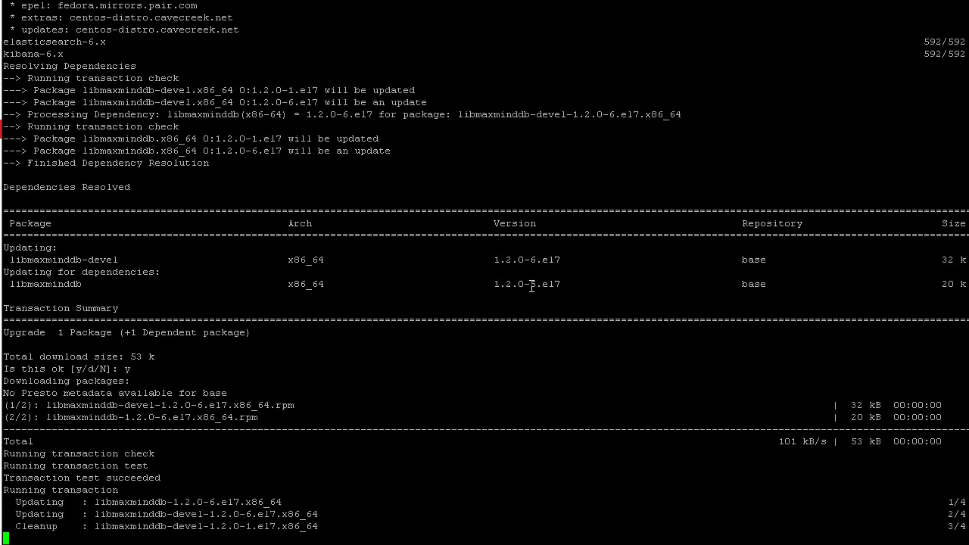
{"action": "type", "text": "clear"}
{"action": "key", "text": "Return"}
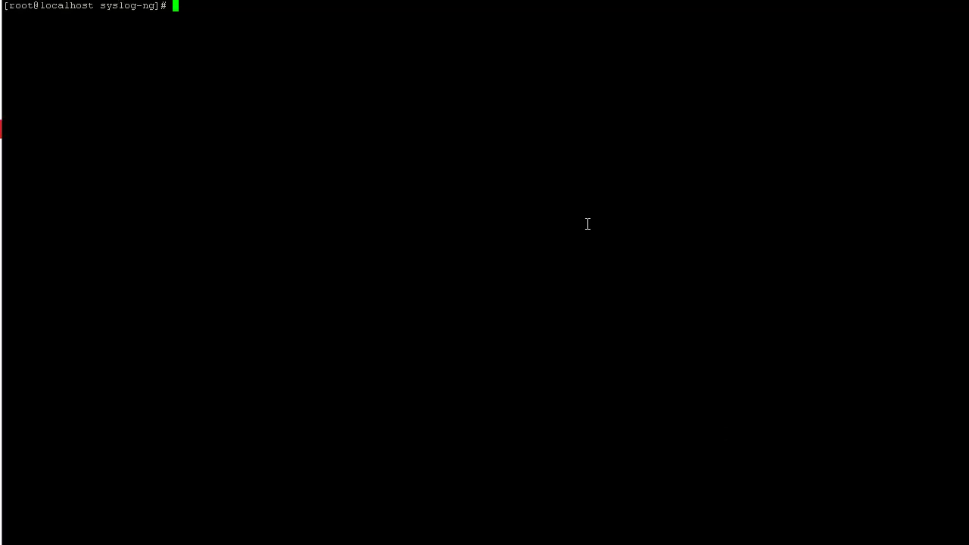
List the files in the syslog-ng directory
{"action": "type", "text": "mmdblookup"}
{"action": "key", "text": "ctrl+c"}
{"action": "type", "text": "ls"}
{"action": "key", "text": "Return"}
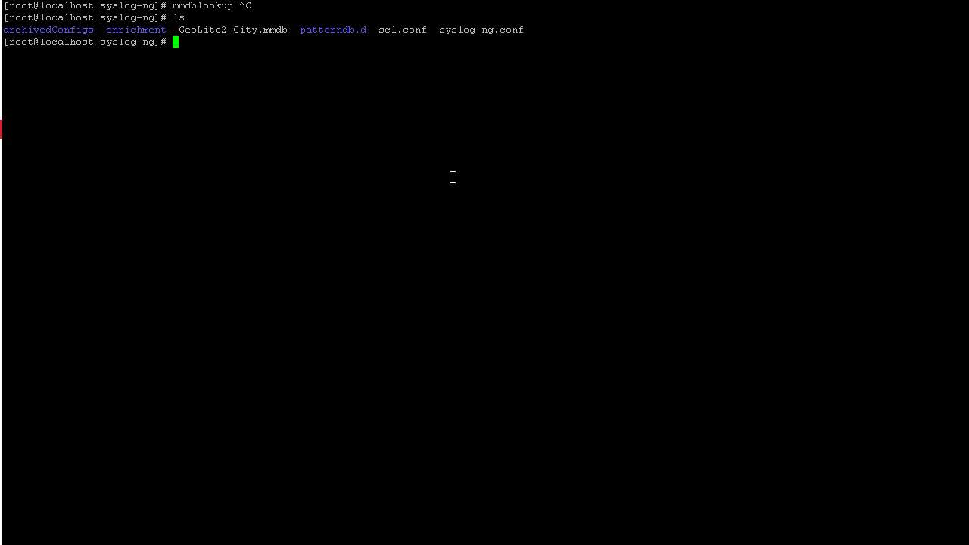
Look up 1.2.3.4 in GeoLite2-City.mmdb with mmdblookup and read the JSON record
{"action": "type", "text": "mmdblookup --file G"}
{"action": "key", "text": "Tab"}
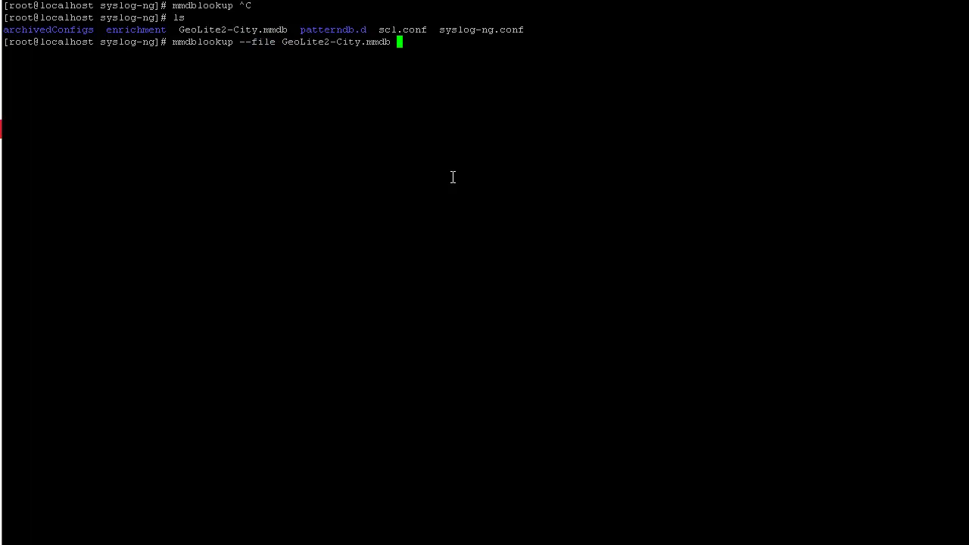
{"action": "type", "text": "--ip 1.2.3.4"}
{"action": "key", "text": "Return"}
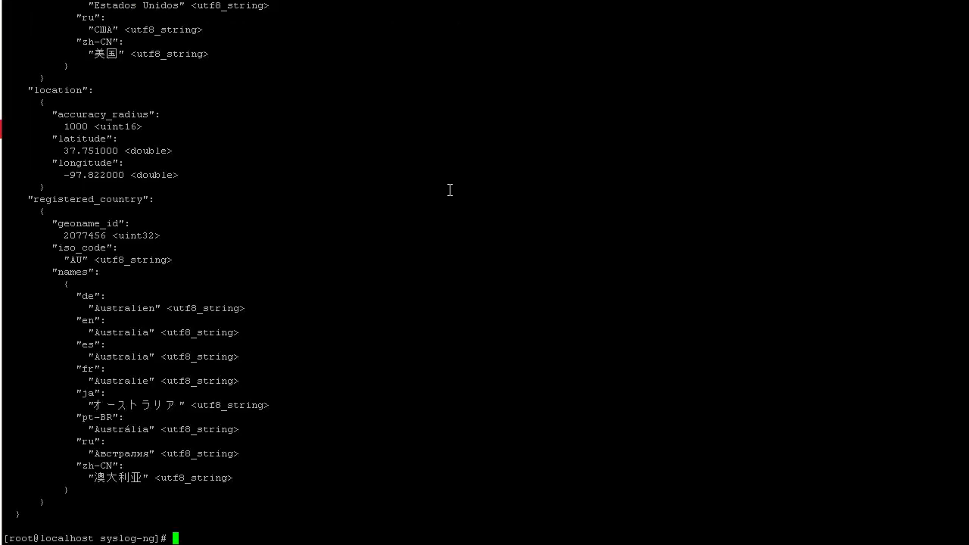
{"action": "scroll", "coordinate": [453, 181], "scroll_direction": "up", "scroll_amount": 15}
{"action": "scroll", "coordinate": [452, 195], "scroll_direction": "up", "scroll_amount": 7}
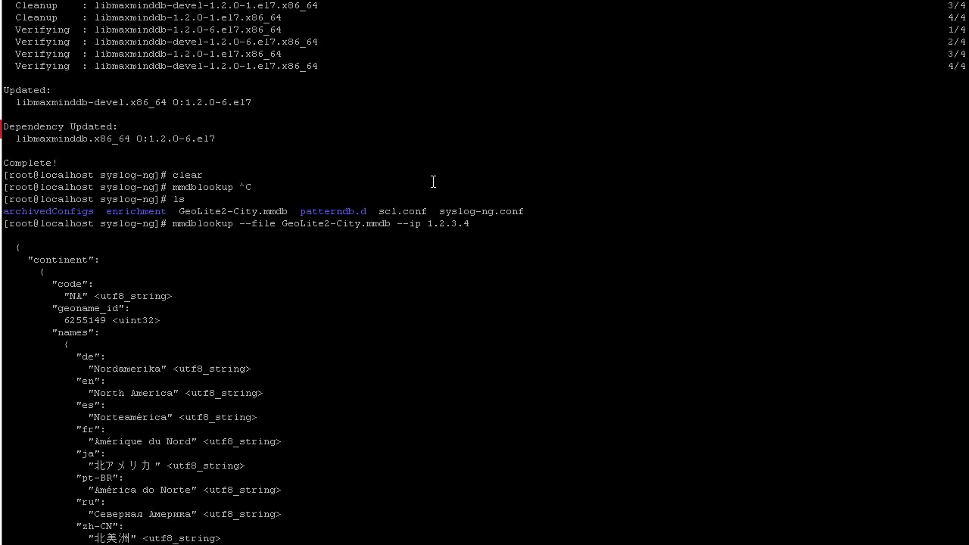
{"action": "scroll", "coordinate": [288, 315], "scroll_direction": "down", "scroll_amount": 7}
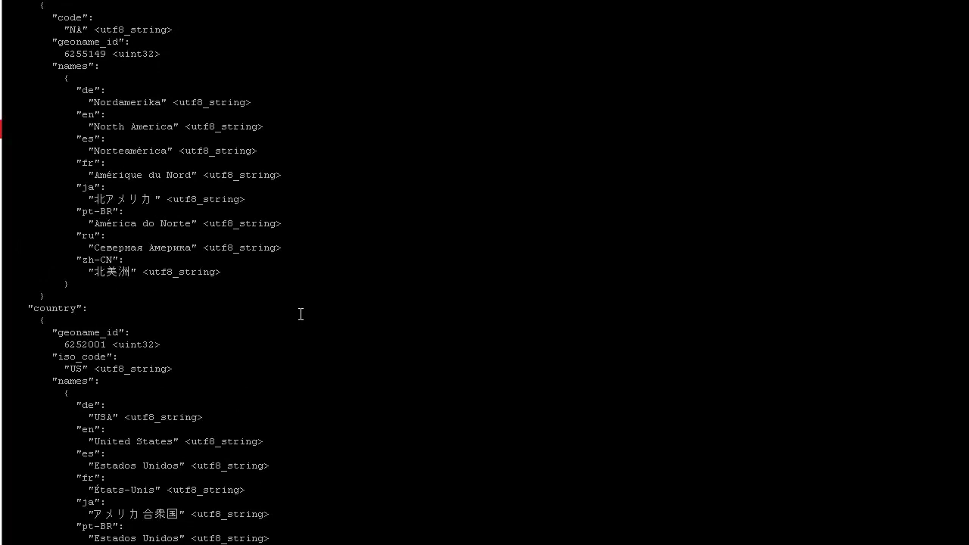
{"action": "scroll", "coordinate": [303, 314], "scroll_direction": "down", "scroll_amount": 7}
{"action": "scroll", "coordinate": [314, 314], "scroll_direction": "down", "scroll_amount": 7}
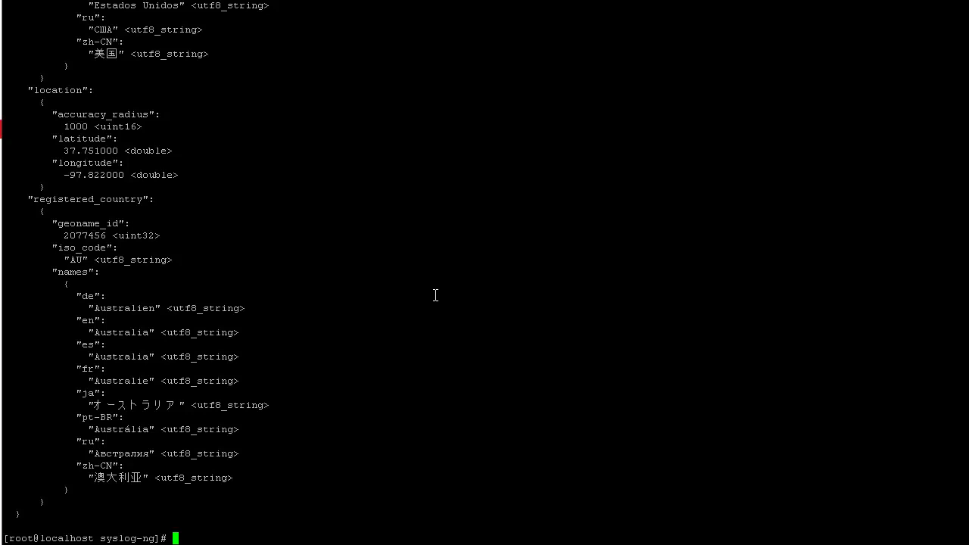
Clear the screen, list the directory, and open syslog-ng.conf in vi
{"action": "type", "text": "clear"}
{"action": "key", "text": "Return"}
{"action": "type", "text": "ls"}
{"action": "key", "text": "Return"}
{"action": "type", "text": "vi syslo"}
{"action": "key", "text": "Tab"}
{"action": "key", "text": "Return"}
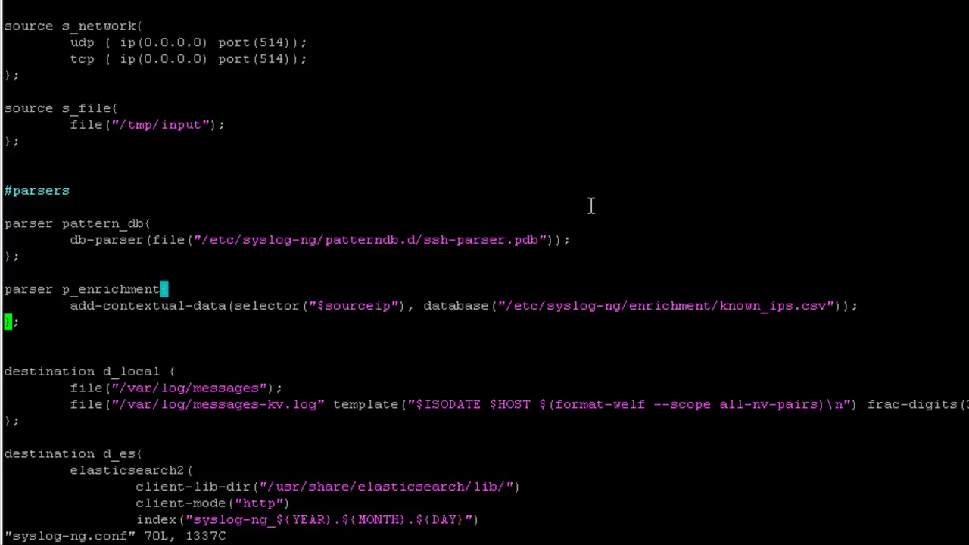
Add an empty 'parser p_geoip2{ };' block below the p_enrichment parser
{"action": "key", "text": "o"}
{"action": "key", "text": "Return"}
{"action": "type", "text": "parser p_geoip2"}
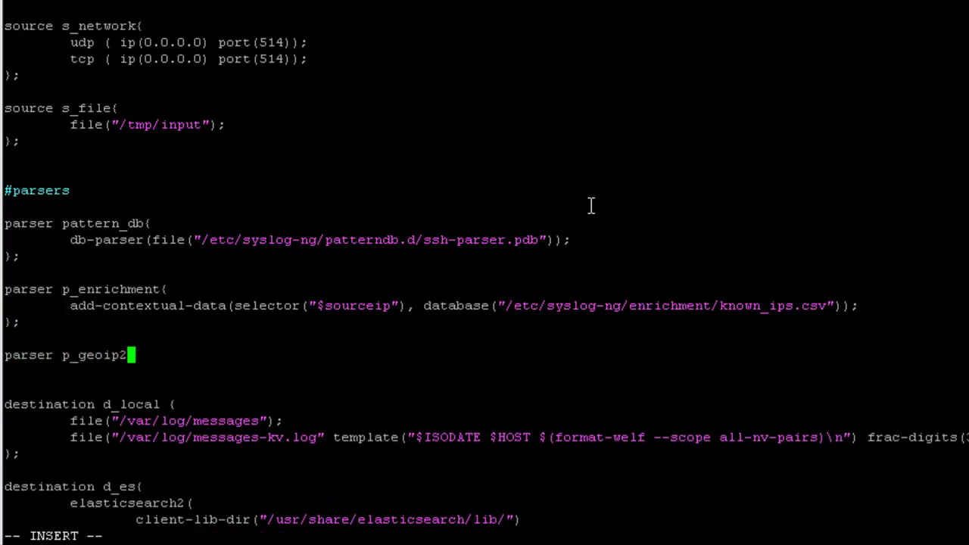
{"action": "type", "text": "{  };"}
{"action": "key", "text": "Left"}
{"action": "key", "text": "Left"}
{"action": "key", "text": "Return"}
{"action": "key", "text": "Return"}
{"action": "key", "text": "Return"}
{"action": "key", "text": "Up"}
{"action": "key", "text": "Tab"}
Insert an indented geoip2( ); call inside p_geoip2 and start its "$(source argument
{"action": "type", "text": "geoip2"}
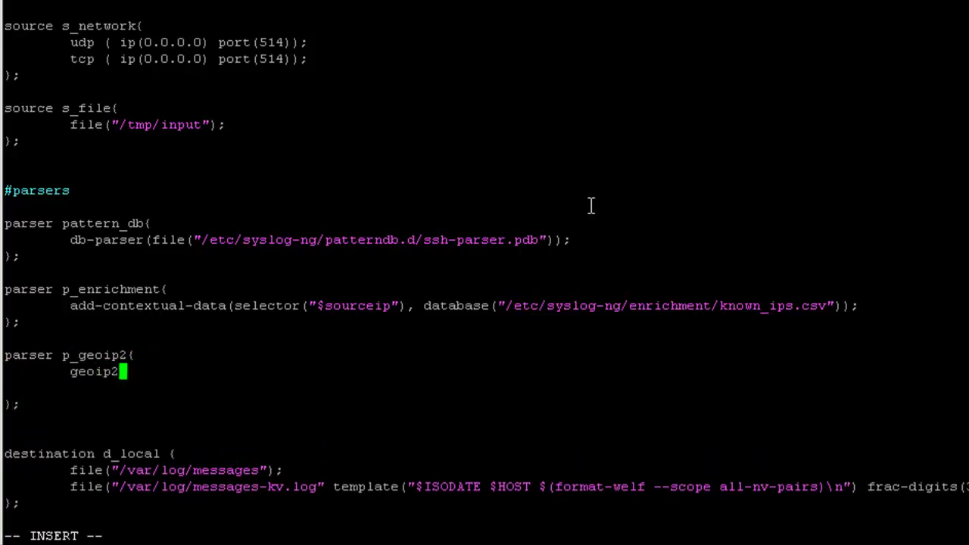
{"action": "type", "text": "("}
{"action": "key", "text": "Return"}
{"action": "key", "text": "Return"}
{"action": "type", "text": ");"}
{"action": "key", "text": "Up"}
{"action": "key", "text": "Up"}
{"action": "key", "text": "Down"}
{"action": "key", "text": "Down"}
{"action": "key", "text": "Tab"}
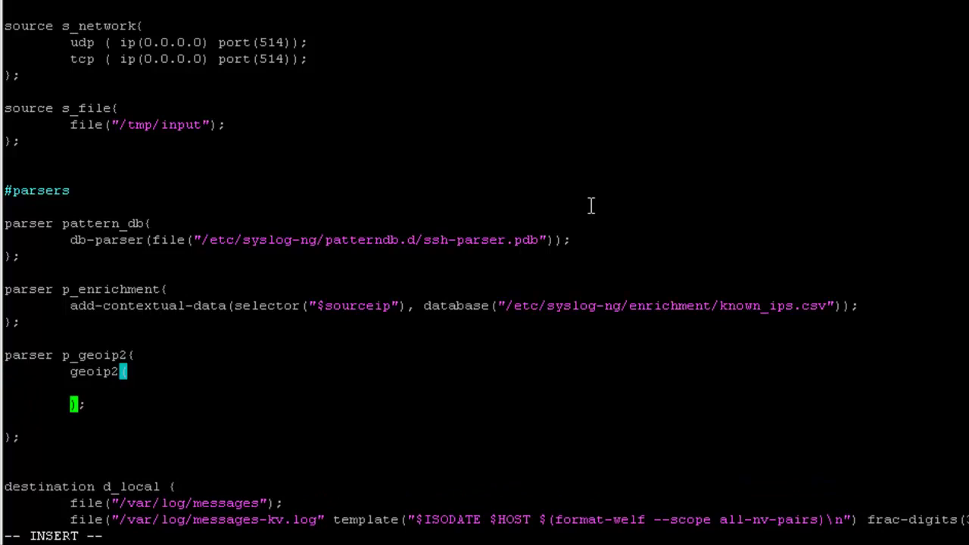
{"action": "key", "text": "Up"}
{"action": "key", "text": "Tab"}
{"action": "key", "text": "Tab"}
{"action": "key", "text": "BackSpace"}
{"action": "key", "text": "Tab"}
{"action": "type", "text": "\"$(source"}
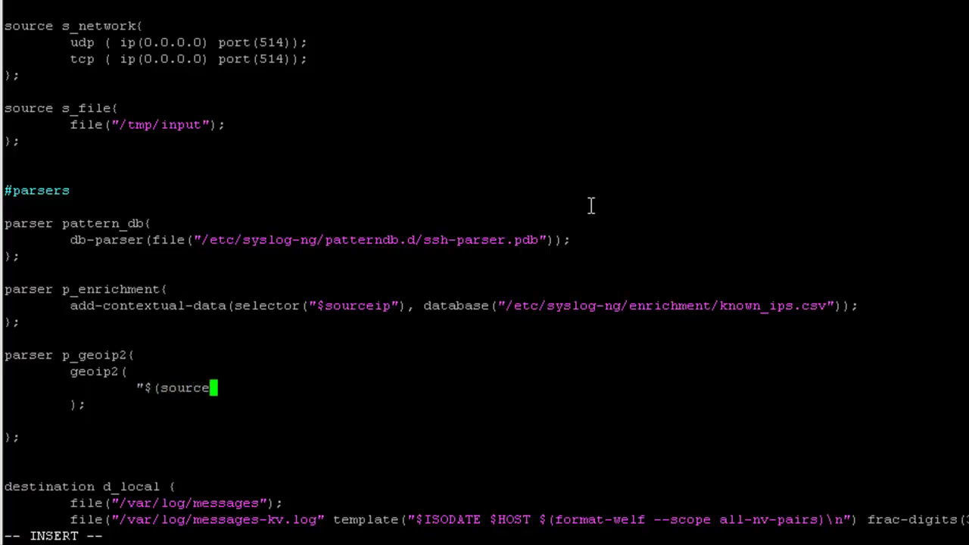
Complete the "$(sourceip)" argument and add a prefix("geoip2.") option
{"action": "key", "text": "BackSpace"}
{"action": "key", "text": "BackSpace"}
{"action": "key", "text": "BackSpace"}
{"action": "key", "text": "BackSpace"}
{"action": "key", "text": "BackSpace"}
{"action": "key", "text": "BackSpace"}
{"action": "key", "text": "BackSpace"}
{"action": "type", "text": "{"}
{"action": "key", "text": "BackSpace"}
{"action": "type", "text": "(sourceip}\","}
{"action": "key", "text": "Return"}
{"action": "type", "text": "prefix(\""}
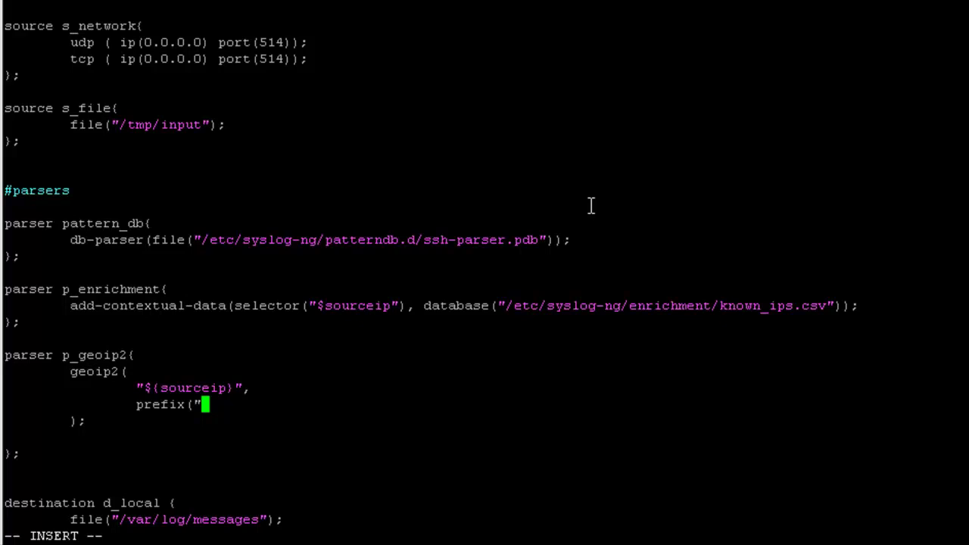
{"action": "type", "text": "geoip"}
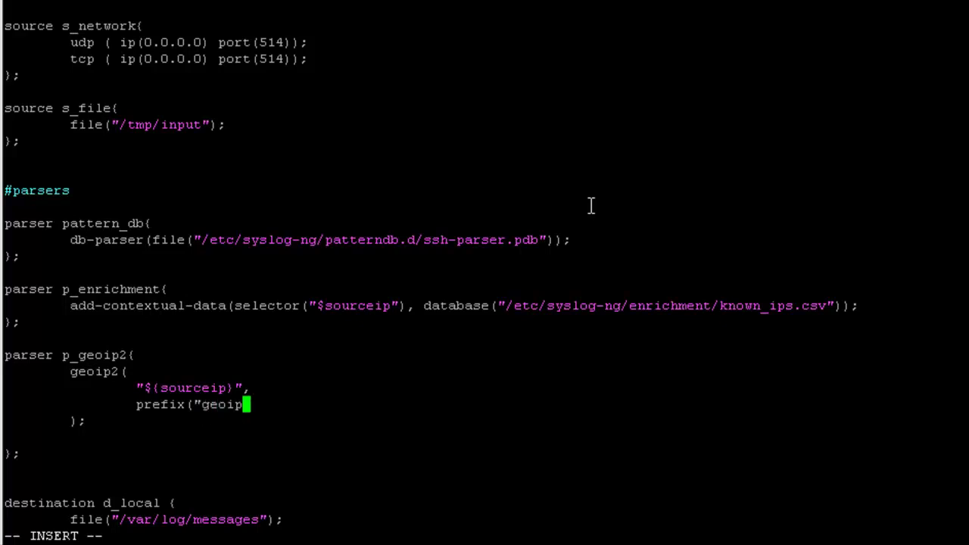
{"action": "type", "text": "2.\")"}
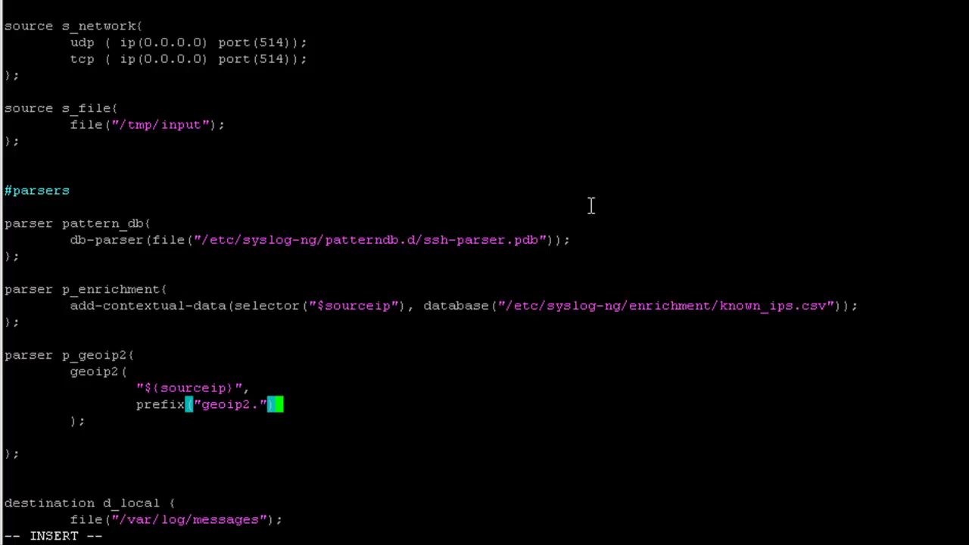
Begin database("/etc/syslog-ng/ on a new line, save the config, and list the folder
{"action": "key", "text": "Return"}
{"action": "key", "text": "Tab"}
{"action": "key", "text": "Tab"}
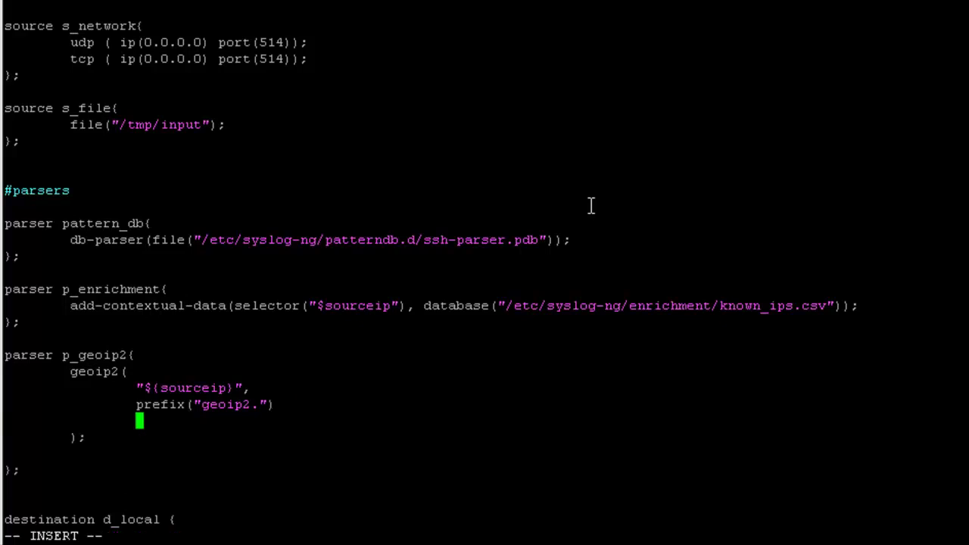
{"action": "type", "text": "database(\"/"}
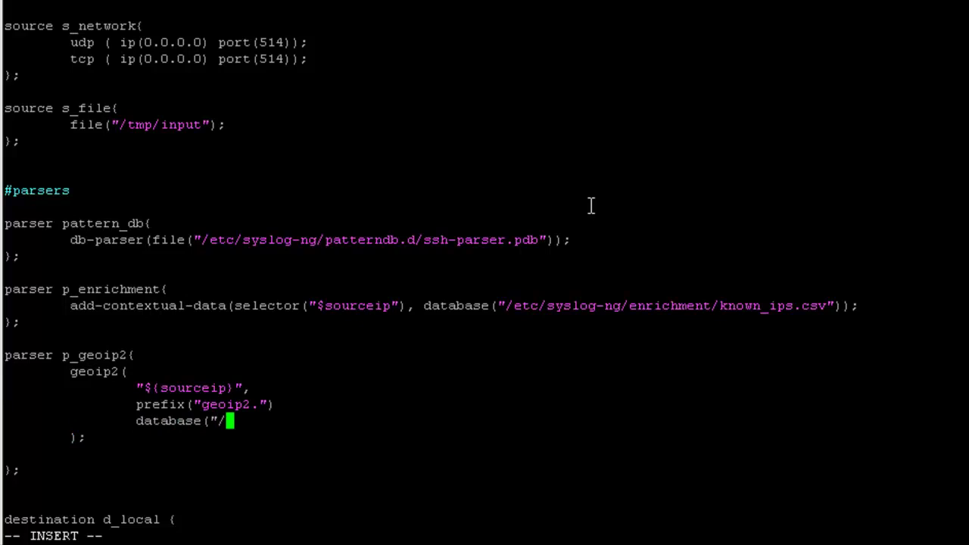
{"action": "type", "text": "etc/syslog-"}
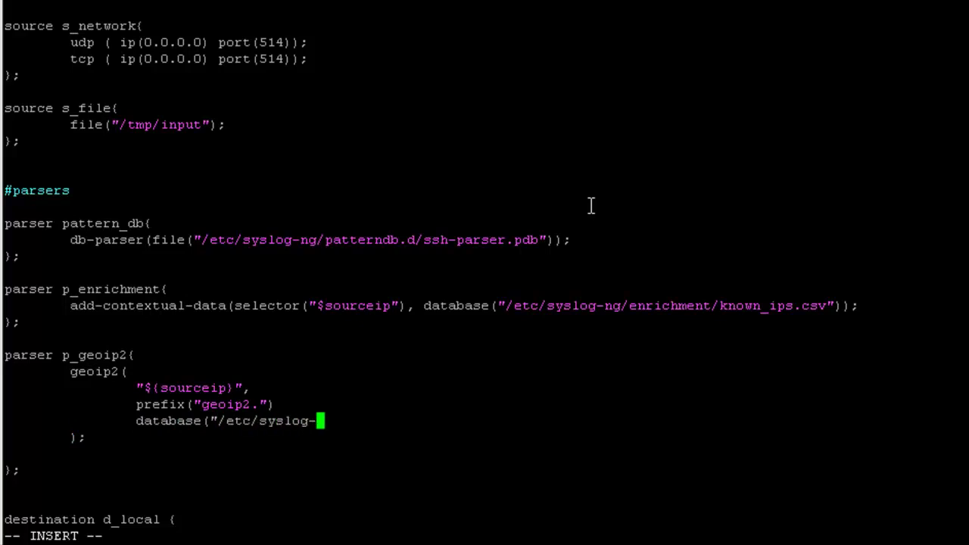
{"action": "type", "text": "ng/"}
{"action": "key", "text": "Escape"}
{"action": "type", "text": ":wq"}
{"action": "key", "text": "Return"}
{"action": "type", "text": "ls"}
{"action": "key", "text": "Return"}
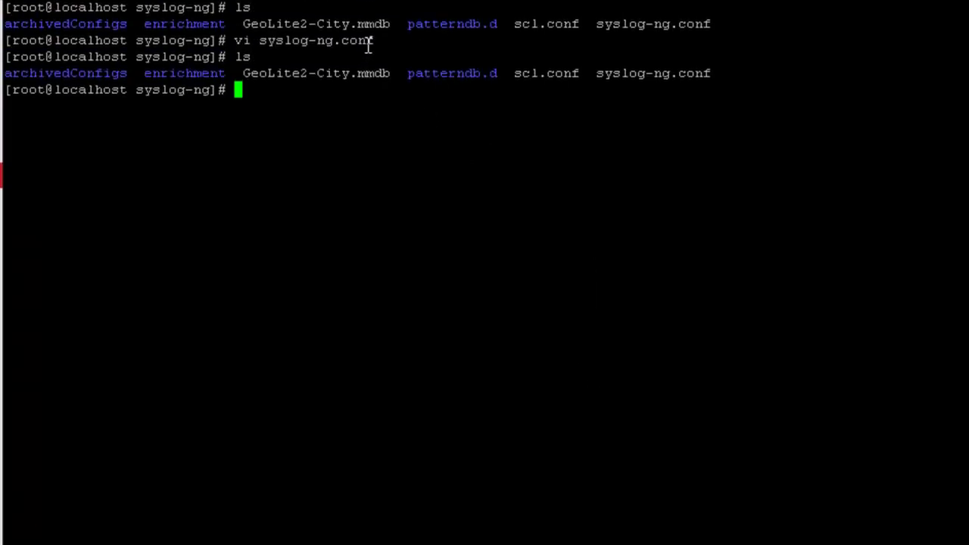
Finish the database path as /etc/syslog-ng/GeoLite2-City.mmdb and save syslog-ng.conf
{"action": "double_click", "coordinate": [366, 73]}
{"action": "left_click", "coordinate": [449, 272]}
{"action": "key", "text": "Up"}
{"action": "key", "text": "Up"}
{"action": "key", "text": "Return"}
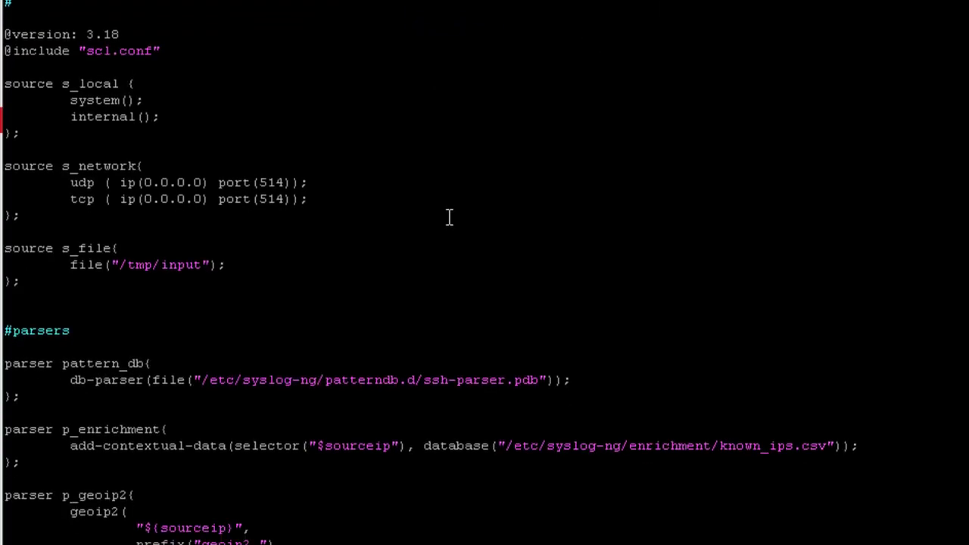
{"action": "type", "text": ")"}
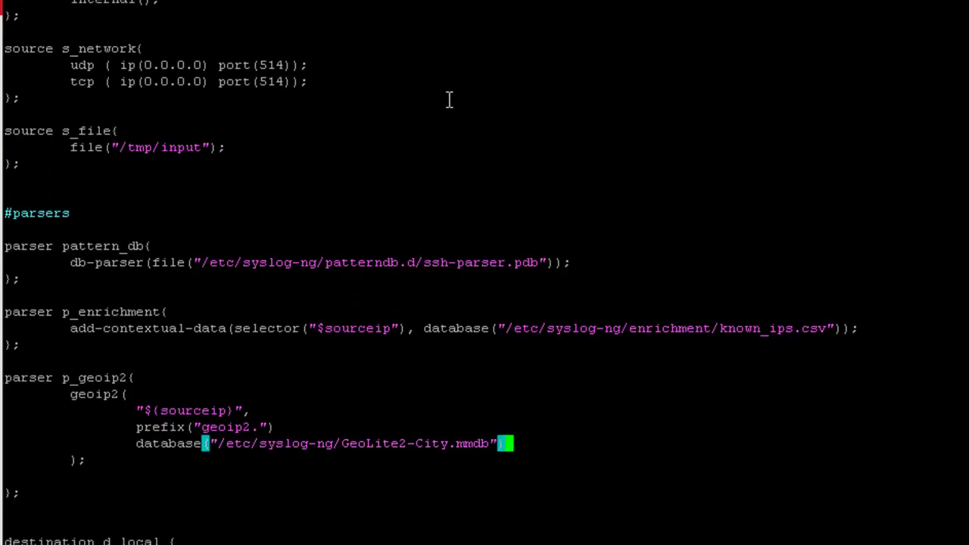
{"action": "key", "text": "Escape"}
{"action": "type", "text": ":wq"}
{"action": "key", "text": "Return"}
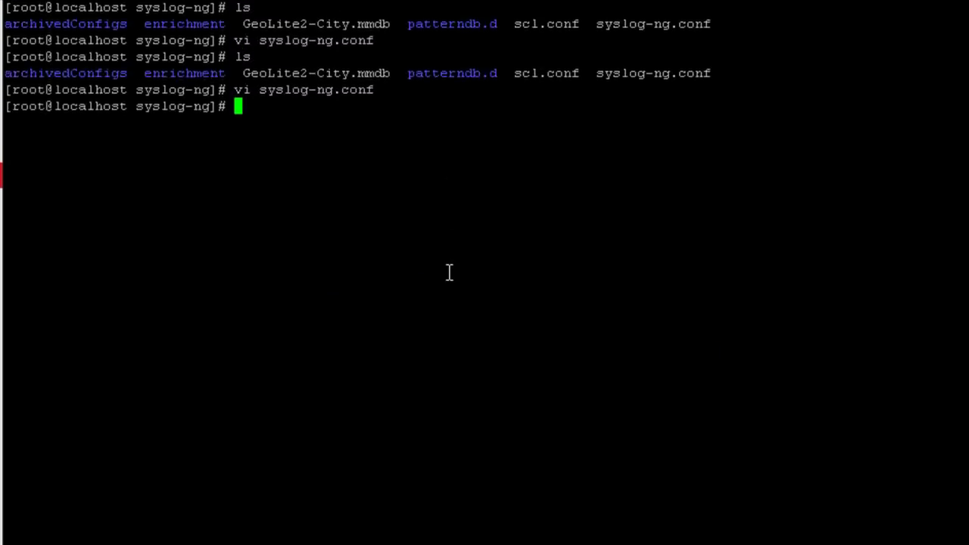
Run syslog-ng --syntax-only, then reload the configuration with syslog-ng-ctl reload
{"action": "type", "text": "syslog"}
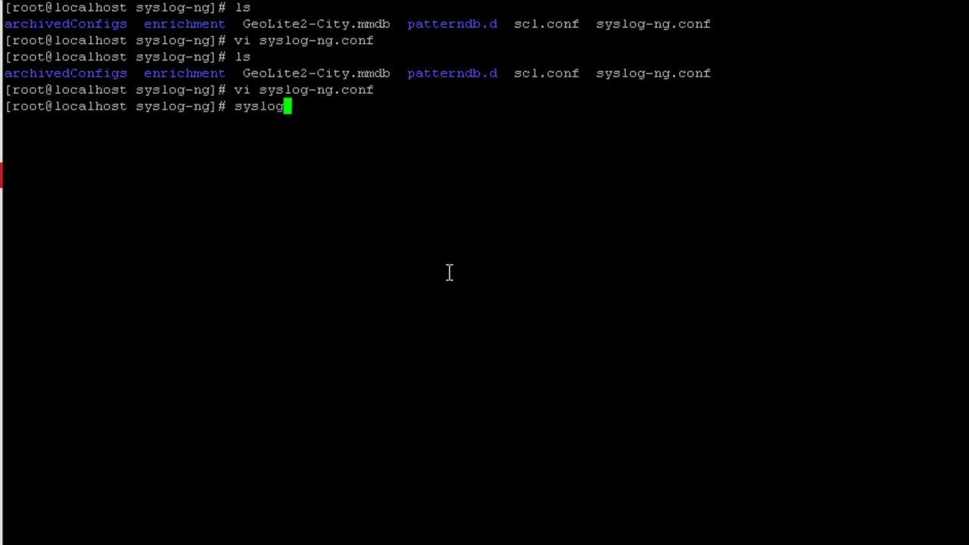
{"action": "type", "text": "-ng --syntax-"}
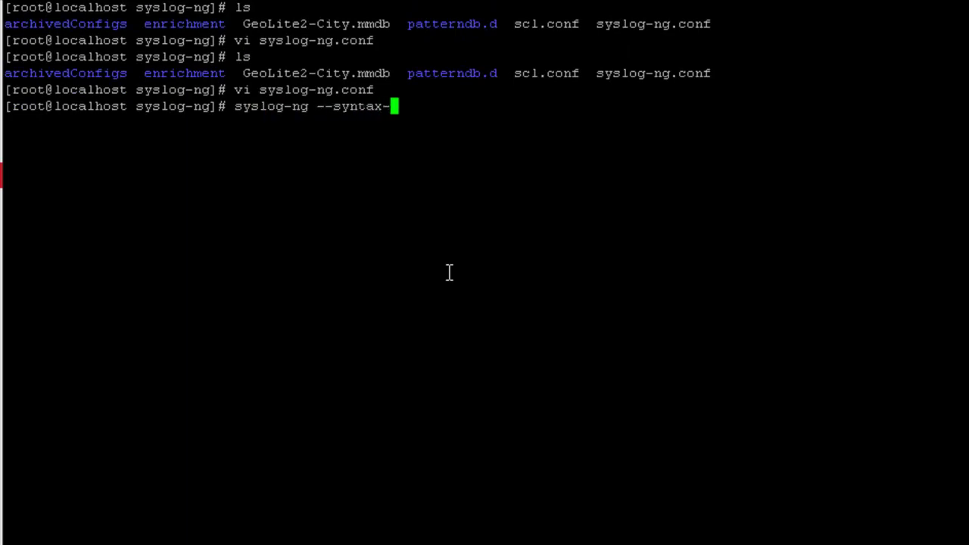
{"action": "type", "text": "only"}
{"action": "key", "text": "Return"}
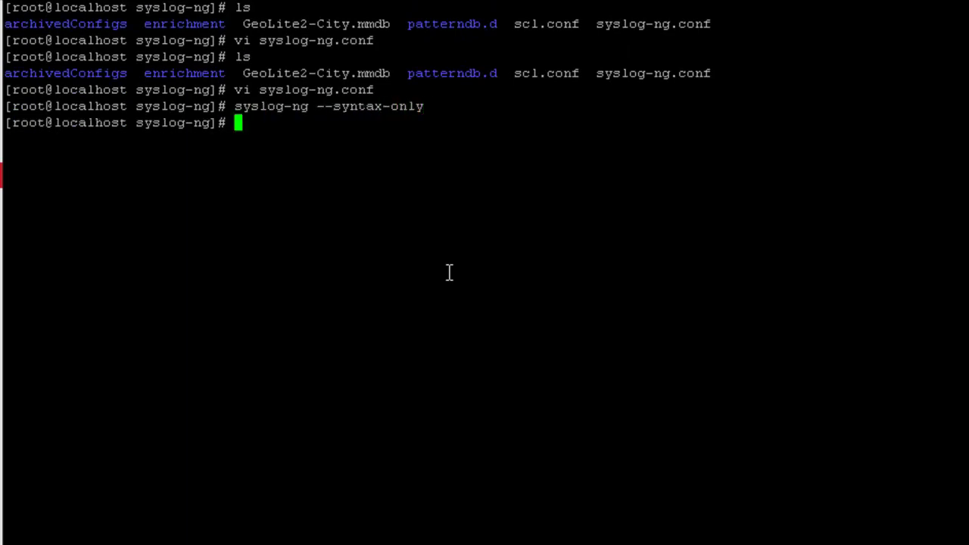
{"action": "type", "text": "syslog-ng"}
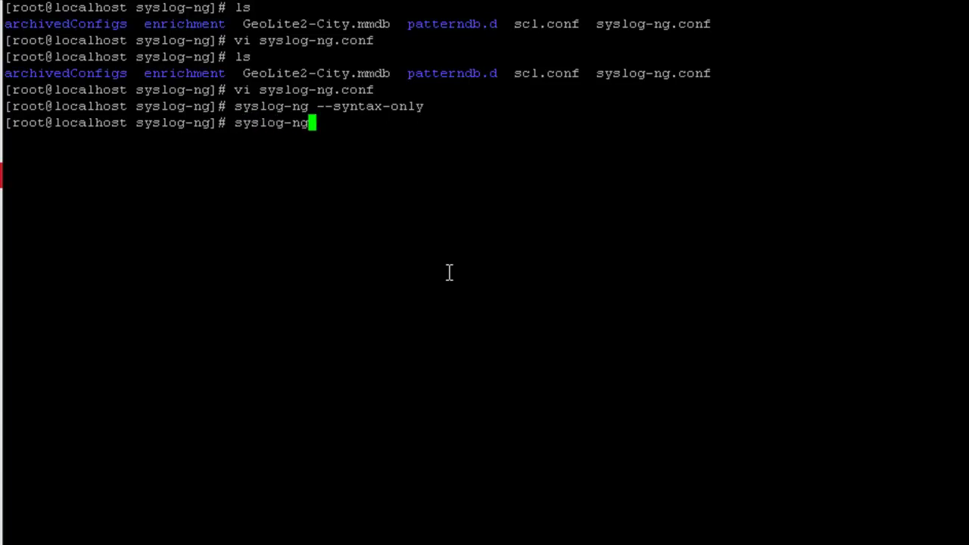
{"action": "type", "text": "-ctl restar"}
{"action": "key", "text": "BackSpace"}
{"action": "key", "text": "BackSpace"}
{"action": "key", "text": "BackSpace"}
{"action": "key", "text": "BackSpace"}
{"action": "key", "text": "BackSpace"}
{"action": "type", "text": "eload"}
{"action": "key", "text": "Return"}
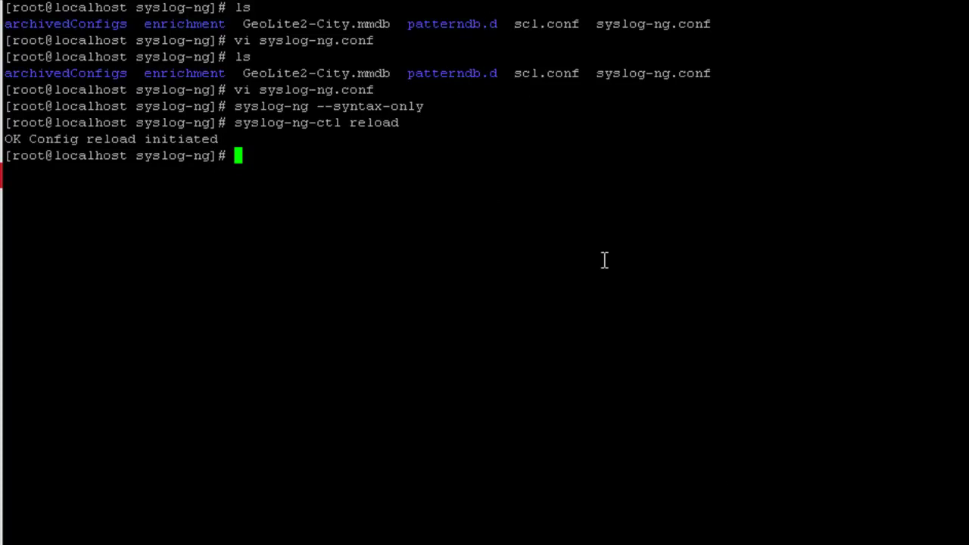
Open and quit an empty /tmp/test file, then start typing vi /tmp/
{"action": "type", "text": "vi /tmp/test"}
{"action": "key", "text": "Return"}
{"action": "type", "text": ":q"}
{"action": "key", "text": "Return"}
{"action": "type", "text": "vi /tmp/"}
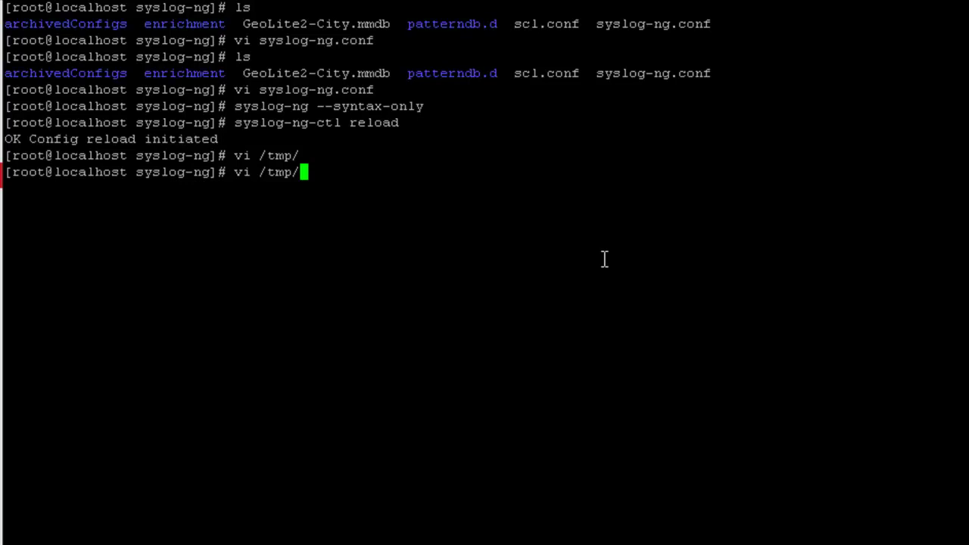
Open /tmp/input, check the current date, and reopen the log file
{"action": "type", "text": "input"}
{"action": "key", "text": "Return"}
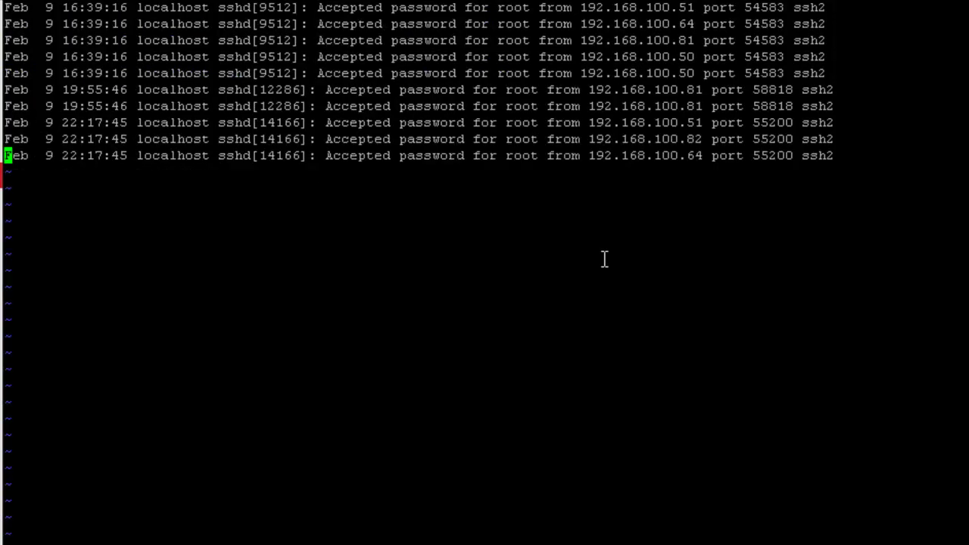
{"action": "type", "text": ":q"}
{"action": "key", "text": "Return"}
{"action": "type", "text": "date"}
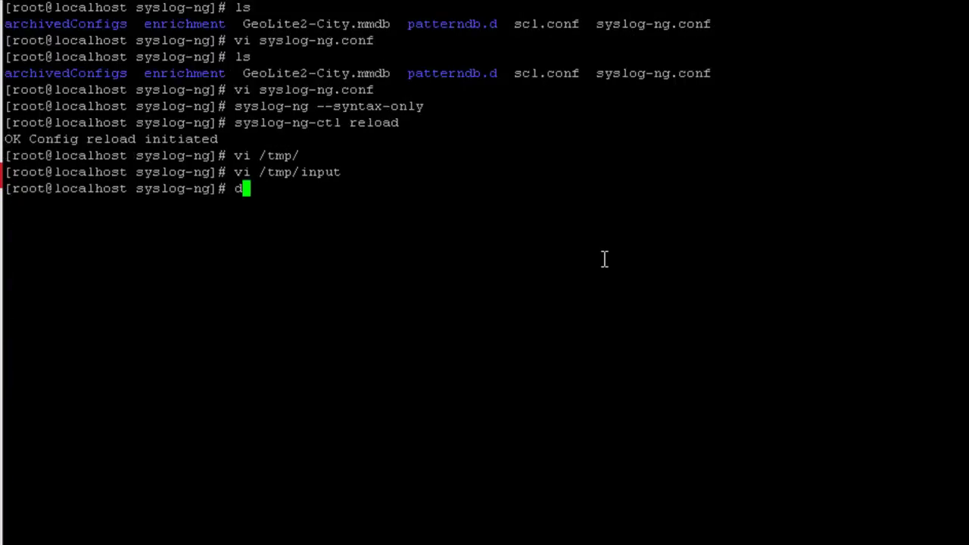
{"action": "key", "text": "Return"}
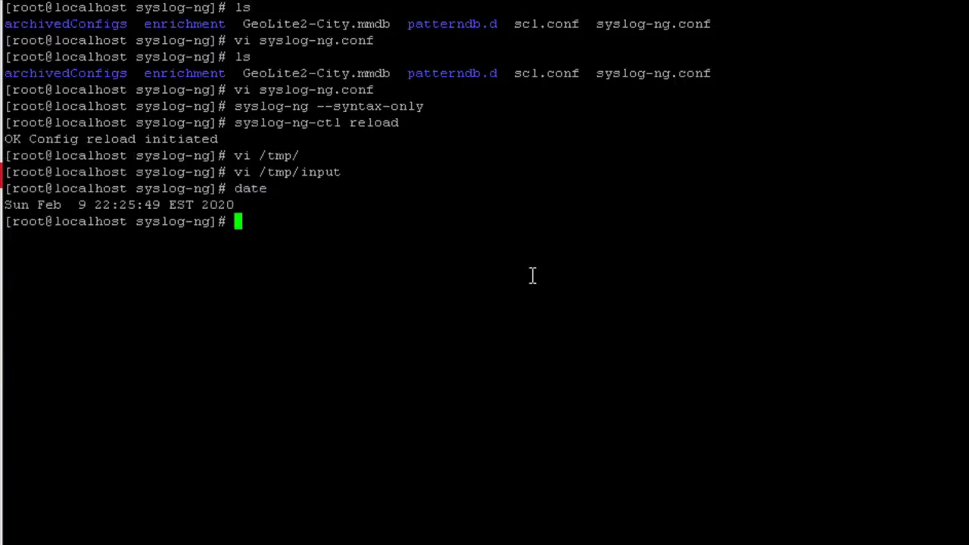
{"action": "key", "text": "Up"}
{"action": "key", "text": "Up"}
{"action": "key", "text": "Return"}
Duplicate the last sshd log line and change its time to 22:25:45
{"action": "key", "text": "Right"}
{"action": "key", "text": "Right"}
{"action": "key", "text": "Right"}
{"action": "key", "text": "Right"}
{"action": "key", "text": "Right"}
{"action": "key", "text": "Right"}
{"action": "key", "text": "Right"}
{"action": "key", "text": "Right"}
{"action": "key", "text": "Right"}
{"action": "key", "text": "Right"}
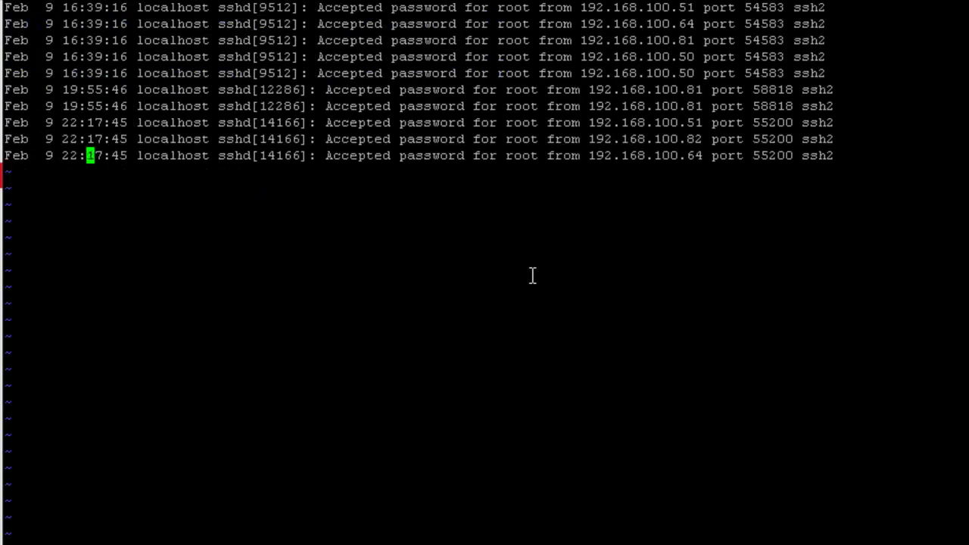
{"action": "key", "text": "y"}
{"action": "key", "text": "y"}
{"action": "key", "text": "p"}
{"action": "key", "text": "Right"}
{"action": "key", "text": "Right"}
{"action": "key", "text": "Right"}
{"action": "key", "text": "Right"}
{"action": "key", "text": "Right"}
{"action": "key", "text": "Right"}
{"action": "key", "text": "Right"}
{"action": "key", "text": "Right"}
{"action": "key", "text": "Right"}
{"action": "key", "text": "Right"}
{"action": "key", "text": "Right"}
{"action": "key", "text": "Right"}
{"action": "key", "text": "Left"}
{"action": "key", "text": "Left"}
{"action": "type", "text": "R25$b"}
Replace the new line's source IP with 1.2.3.4 and save /tmp/input
{"action": "key", "text": "b"}
{"action": "key", "text": "b"}
{"action": "key", "text": "Left"}
{"action": "key", "text": "X"}
{"action": "key", "text": "X"}
{"action": "key", "text": "X"}
{"action": "key", "text": "X"}
{"action": "key", "text": "X"}
{"action": "key", "text": "X"}
{"action": "key", "text": "X"}
{"action": "key", "text": "X"}
{"action": "key", "text": "X"}
{"action": "key", "text": "X"}
{"action": "key", "text": "X"}
{"action": "key", "text": "X"}
{"action": "key", "text": "X"}
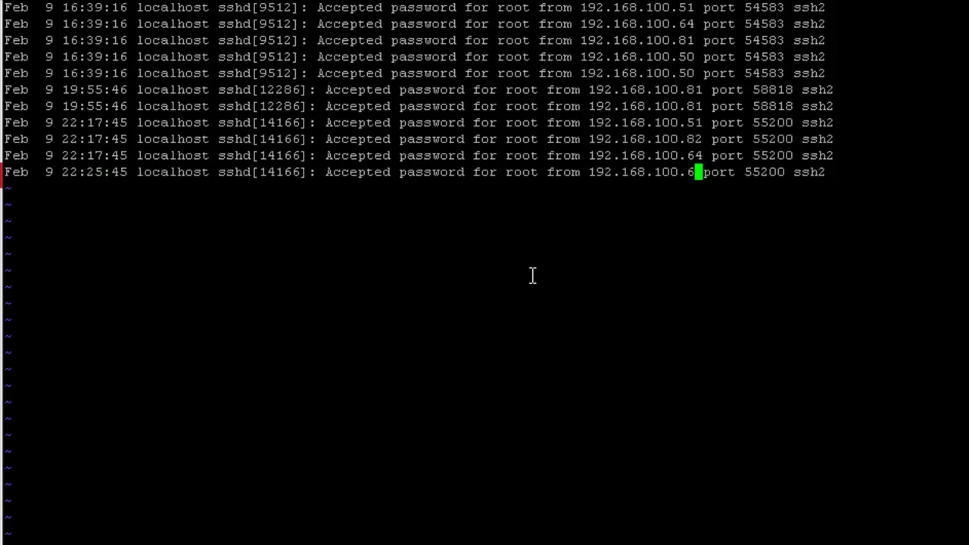
{"action": "type", "text": "i.2.3.4"}
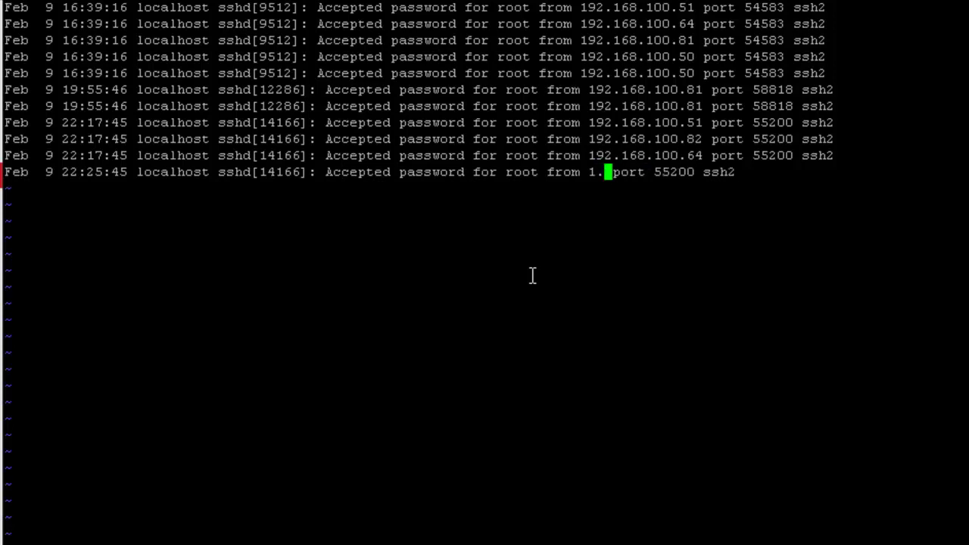
{"action": "key", "text": "Escape"}
{"action": "type", "text": ":wq"}
{"action": "key", "text": "Return"}
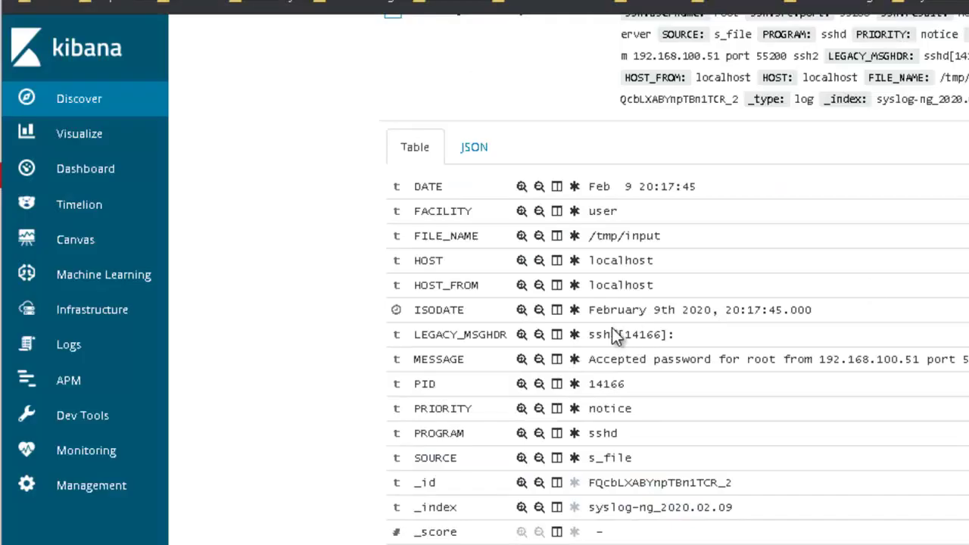
Expand the newest sshd event from 1.2.3.4 in Kibana Discover and review its fields
{"action": "scroll", "coordinate": [675, 380], "scroll_direction": "up", "scroll_amount": 10}
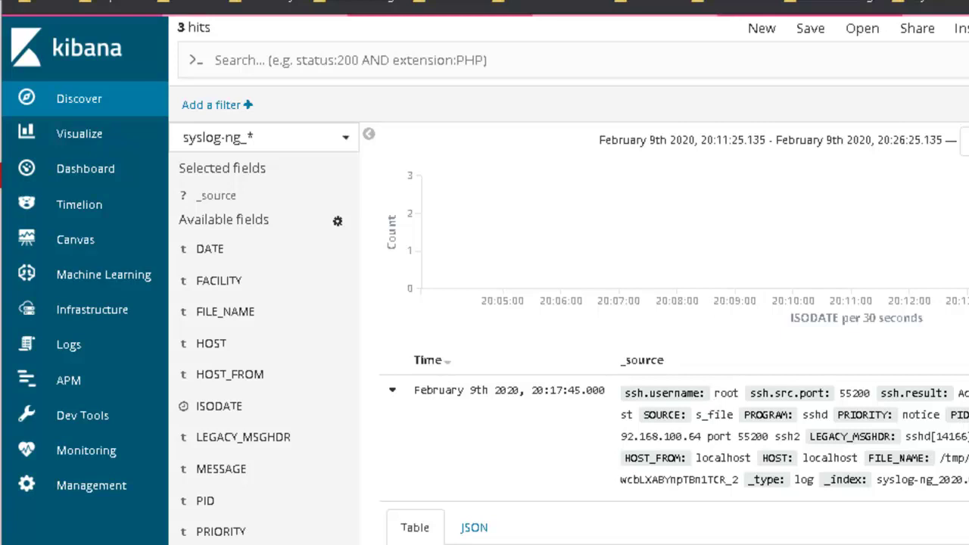
{"action": "left_click", "coordinate": [392, 391]}
{"action": "scroll", "coordinate": [515, 423], "scroll_direction": "down", "scroll_amount": 6}
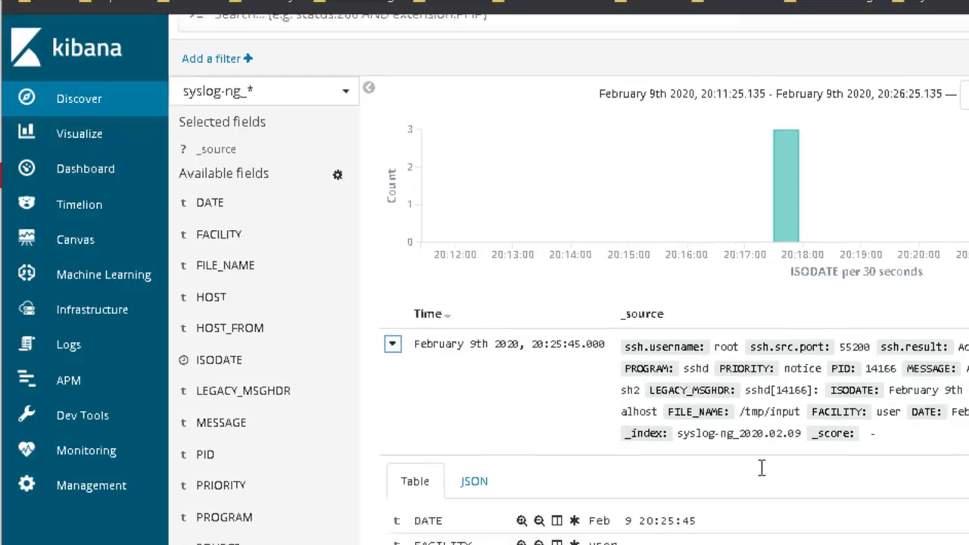
{"action": "scroll", "coordinate": [840, 473], "scroll_direction": "down", "scroll_amount": 1}
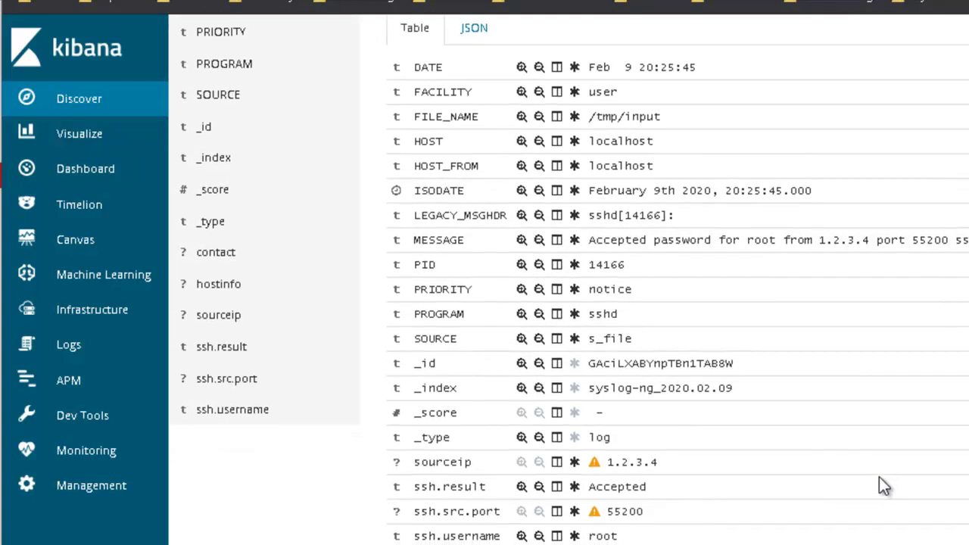
{"action": "scroll", "coordinate": [570, 279], "scroll_direction": "up", "scroll_amount": 2}
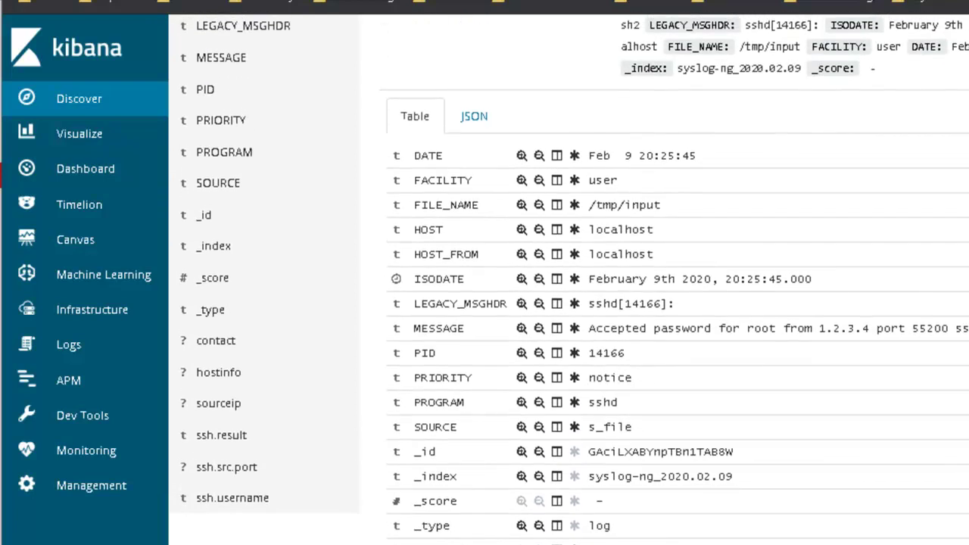
{"action": "scroll", "coordinate": [569, 278], "scroll_direction": "up", "scroll_amount": 5}
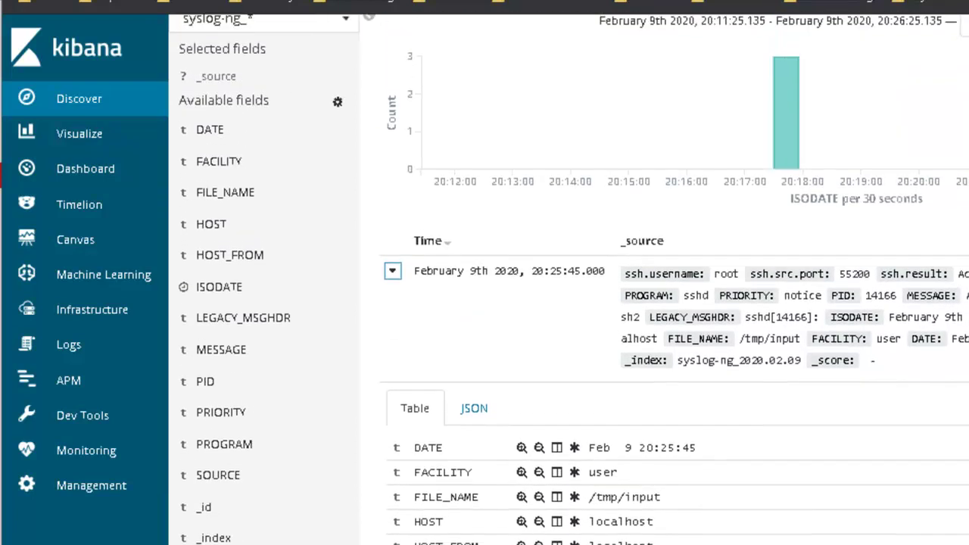
{"action": "scroll", "coordinate": [763, 442], "scroll_direction": "down", "scroll_amount": 1}
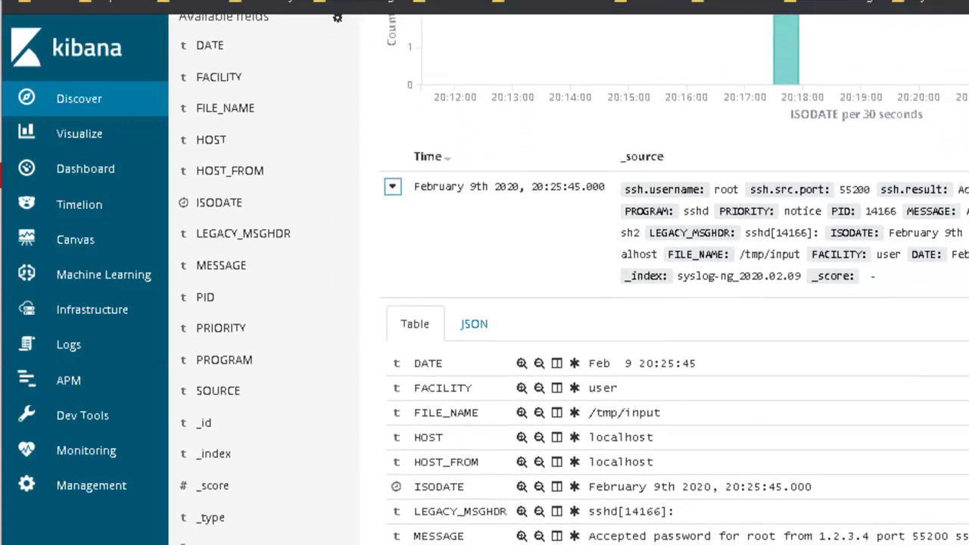
{"action": "key", "text": "alt+Tab"}
Open /var/log/messages in vi and read the latest setroubleshoot entries at the end
{"action": "type", "text": "vi /var/log/messages"}
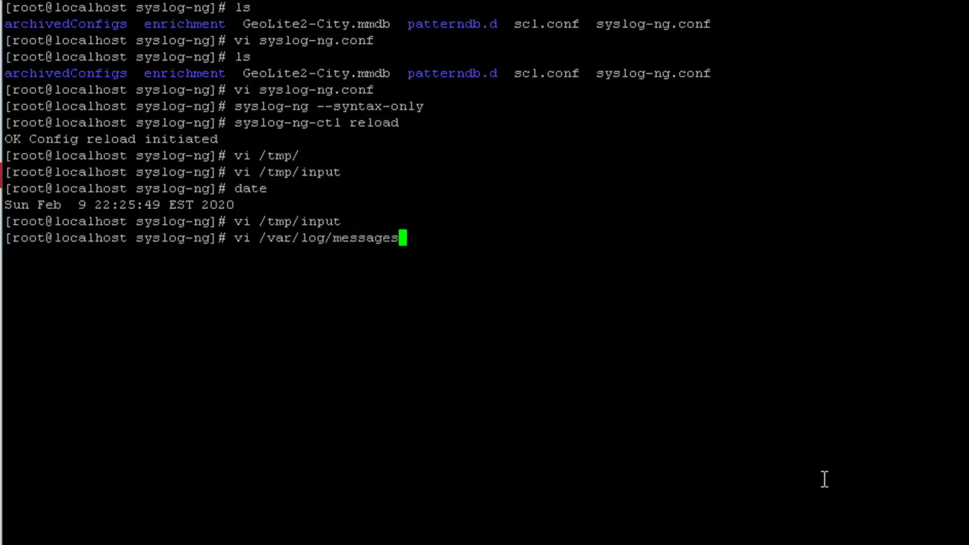
{"action": "key", "text": "Return"}
{"action": "key", "text": "shift+g"}
{"action": "key", "text": "Up"}
{"action": "key", "text": "Up"}
{"action": "key", "text": "Up"}
{"action": "key", "text": "Up"}
{"action": "key", "text": "Up"}
{"action": "key", "text": "Up"}
{"action": "key", "text": "Up"}
{"action": "key", "text": "Up"}
{"action": "key", "text": "Up"}
{"action": "key", "text": "Up"}
{"action": "key", "text": "Up"}
{"action": "key", "text": "Up"}
{"action": "key", "text": "Up"}
{"action": "key", "text": "Up"}
{"action": "key", "text": "Up"}
{"action": "key", "text": "Up"}
{"action": "key", "text": "Up"}
{"action": "key", "text": "Up"}
{"action": "key", "text": "Up"}
{"action": "key", "text": "Up"}
{"action": "key", "text": "Up"}
{"action": "key", "text": "Up"}
{"action": "key", "text": "Up"}
{"action": "key", "text": "Up"}
{"action": "key", "text": "Up"}
{"action": "key", "text": "Up"}
{"action": "key", "text": "Up"}
{"action": "key", "text": "Up"}
{"action": "key", "text": "Up"}
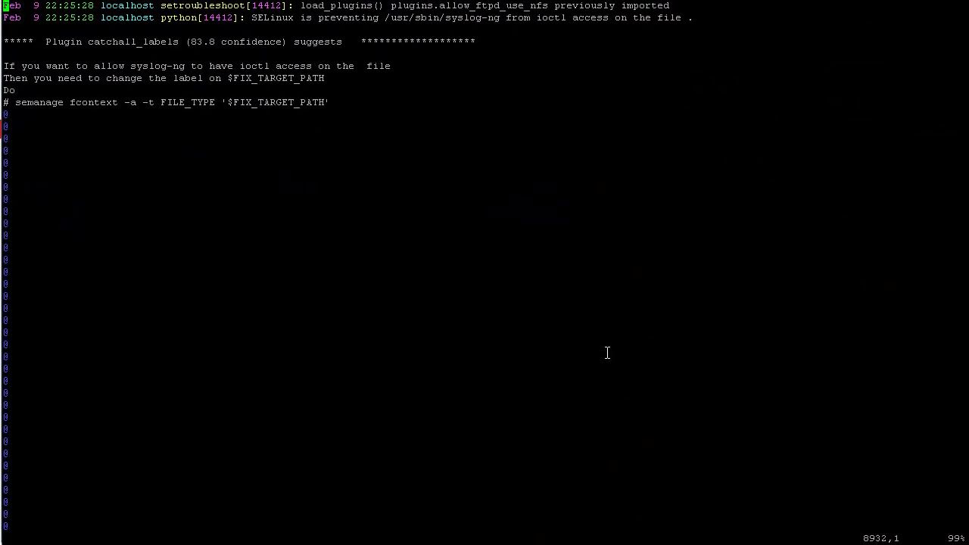
{"action": "key", "text": "Up"}
{"action": "key", "text": "Up"}
{"action": "key", "text": "Up"}
{"action": "key", "text": "Up"}
{"action": "key", "text": "Up"}
{"action": "key", "text": "Up"}
{"action": "key", "text": "Up"}
{"action": "key", "text": "Up"}
{"action": "key", "text": "Up"}
{"action": "key", "text": "Up"}
{"action": "key", "text": "Up"}
{"action": "key", "text": "Up"}
{"action": "key", "text": "Up"}
{"action": "key", "text": "Up"}
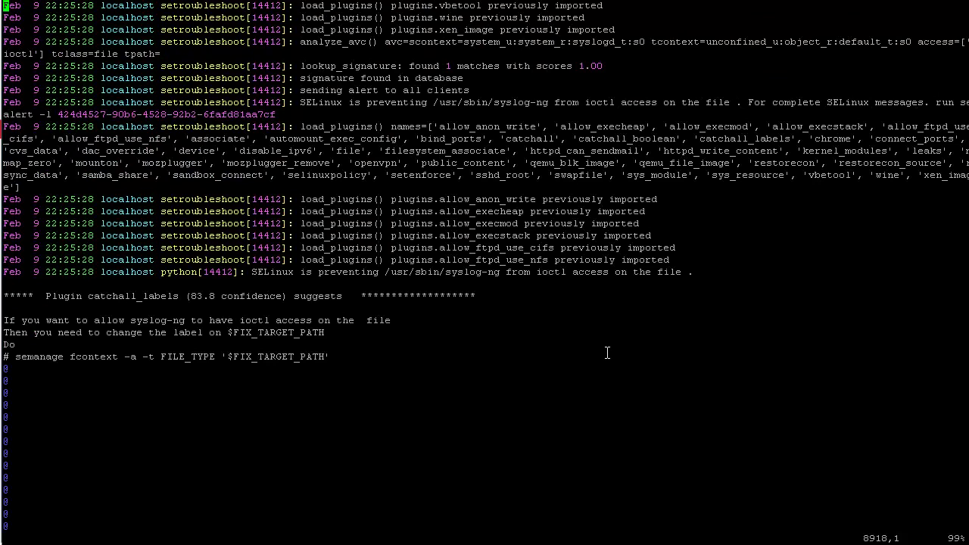
{"action": "key", "text": "shift+g"}
Quit the log and grep /var/log/messages case-insensitively for syslog entries
{"action": "type", "text": ":q!"}
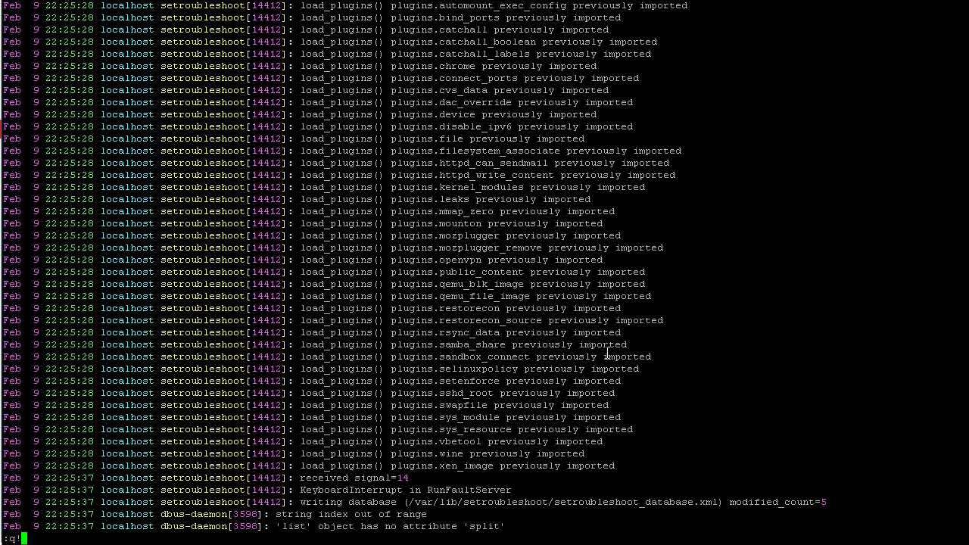
{"action": "key", "text": "Return"}
{"action": "type", "text": "grep -i s"}
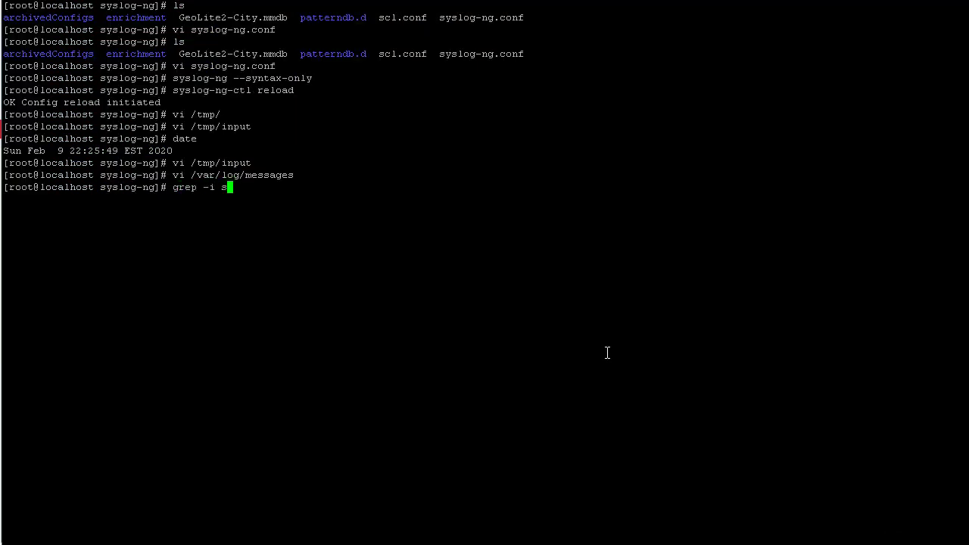
{"action": "type", "text": "yslog /var/log/messages"}
{"action": "key", "text": "Return"}
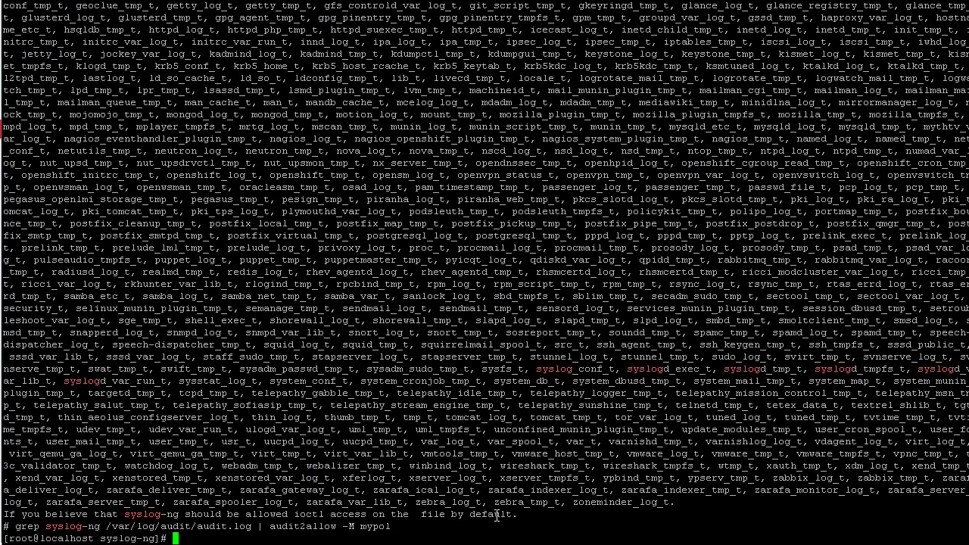
Clear the terminal, list the syslog-ng directory and open syslog-ng.conf in vi
{"action": "type", "text": "clear"}
{"action": "key", "text": "Return"}
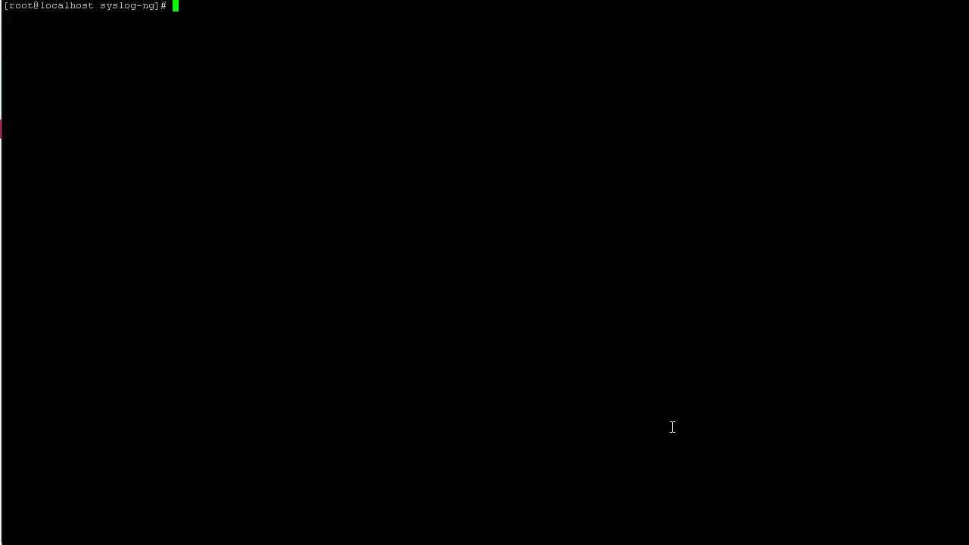
{"action": "type", "text": "ls"}
{"action": "key", "text": "Return"}
{"action": "type", "text": "vi "}
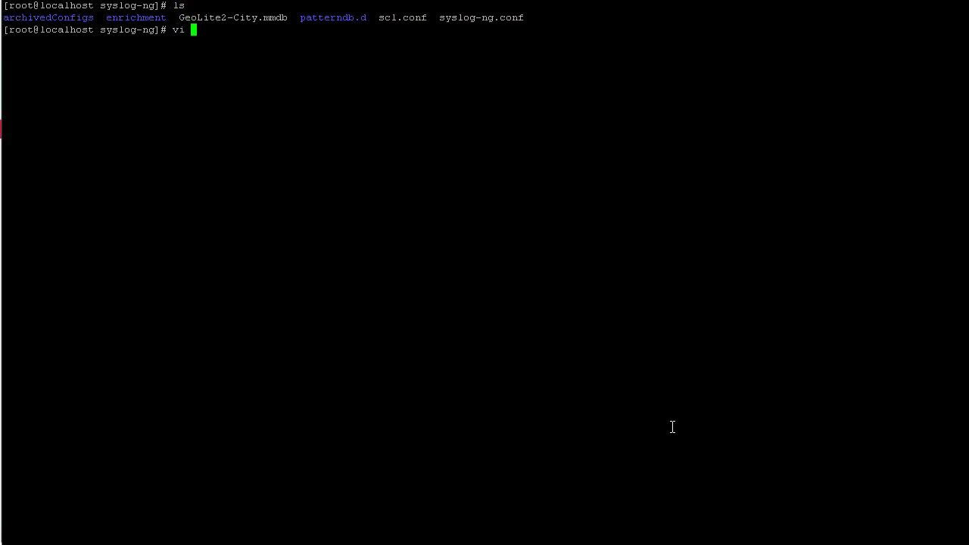
{"action": "type", "text": "syslog-ng.conf"}
{"action": "key", "text": "Return"}
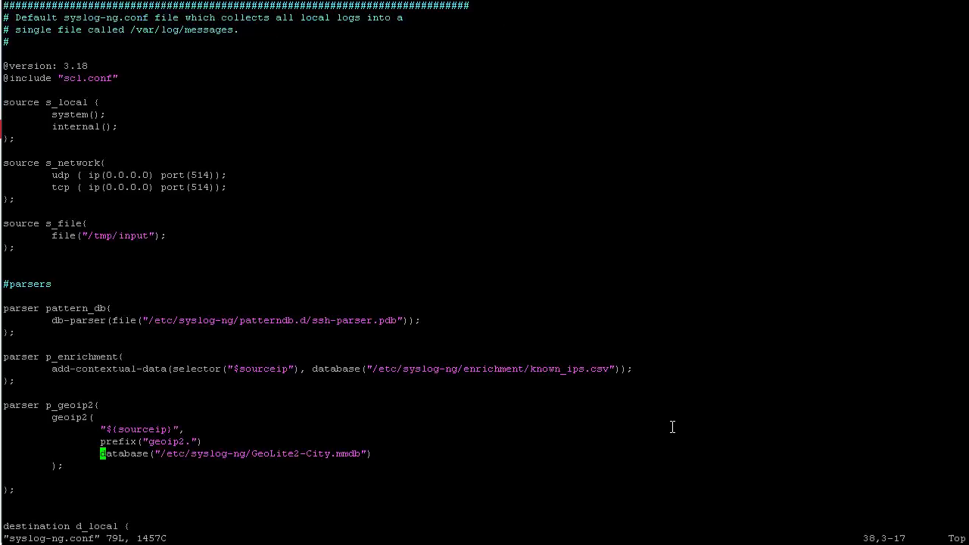
Add a parser(p_geoip2); line just below parser(p_enrichment) in the log path
{"action": "key", "text": "shift+g"}
{"action": "key", "text": "Up"}
{"action": "key", "text": "Up"}
{"action": "key", "text": "Up"}
{"action": "key", "text": "Up"}
{"action": "key", "text": "Up"}
{"action": "key", "text": "Up"}
{"action": "key", "text": "Up"}
{"action": "key", "text": "Up"}
{"action": "key", "text": "Up"}
{"action": "key", "text": "Up"}
{"action": "key", "text": "Up"}
{"action": "key", "text": "Up"}
{"action": "key", "text": "Up"}
{"action": "key", "text": "Up"}
{"action": "key", "text": "Up"}
{"action": "key", "text": "Up"}
{"action": "key", "text": "Up"}
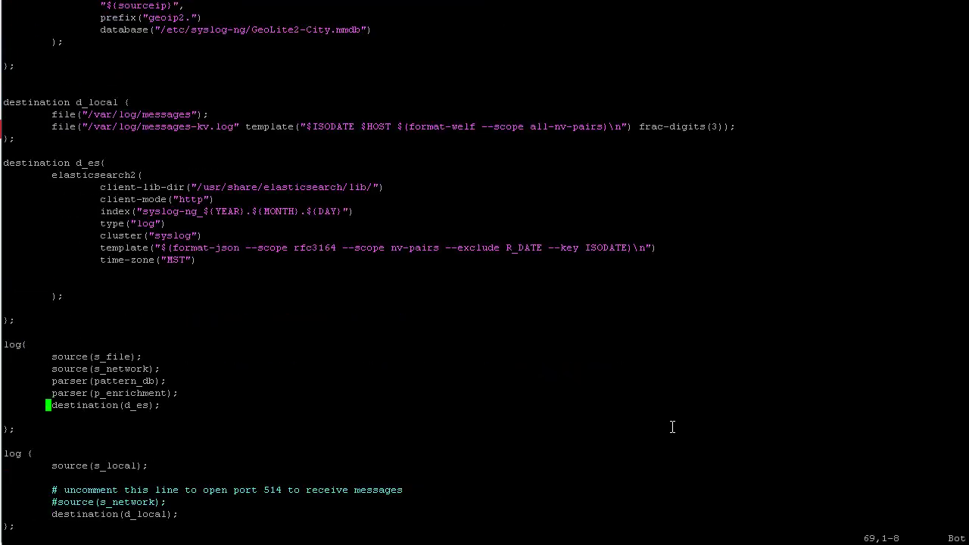
{"action": "key", "text": "Down"}
{"action": "key", "text": "Down"}
{"action": "key", "text": "Down"}
{"action": "key", "text": "Down"}
{"action": "key", "text": "Down"}
{"action": "key", "text": "Down"}
{"action": "key", "text": "Up"}
{"action": "key", "text": "Up"}
{"action": "key", "text": "Up"}
{"action": "key", "text": "Up"}
{"action": "key", "text": "Up"}
{"action": "key", "text": "Up"}
{"action": "key", "text": "Up"}
{"action": "key", "text": "Up"}
{"action": "key", "text": "Up"}
{"action": "key", "text": "Up"}
{"action": "key", "text": "Up"}
{"action": "key", "text": "Up"}
{"action": "key", "text": "Up"}
{"action": "key", "text": "Up"}
{"action": "key", "text": "Up"}
{"action": "key", "text": "Up"}
{"action": "key", "text": "Up"}
{"action": "key", "text": "Up"}
{"action": "key", "text": "Up"}
{"action": "key", "text": "Up"}
{"action": "key", "text": "Down"}
{"action": "key", "text": "Down"}
{"action": "key", "text": "Down"}
{"action": "key", "text": "Down"}
{"action": "key", "text": "Down"}
{"action": "key", "text": "Down"}
{"action": "key", "text": "Down"}
{"action": "key", "text": "Down"}
{"action": "key", "text": "Down"}
{"action": "key", "text": "Down"}
{"action": "key", "text": "Down"}
{"action": "key", "text": "Down"}
{"action": "key", "text": "Down"}
{"action": "key", "text": "Down"}
{"action": "key", "text": "Down"}
{"action": "key", "text": "Down"}
{"action": "key", "text": "Down"}
{"action": "key", "text": "Down"}
{"action": "key", "text": "Down"}
{"action": "key", "text": "Down"}
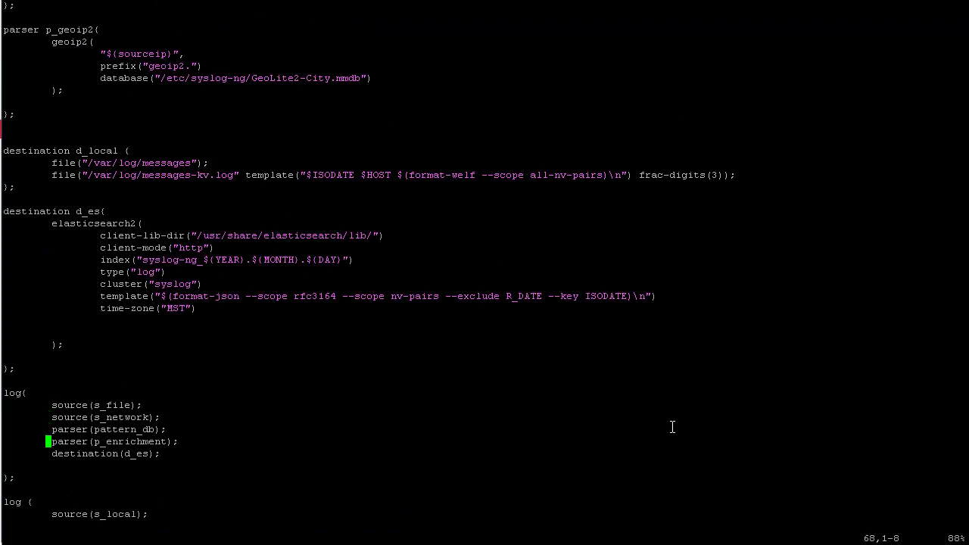
{"action": "key", "text": "o"}
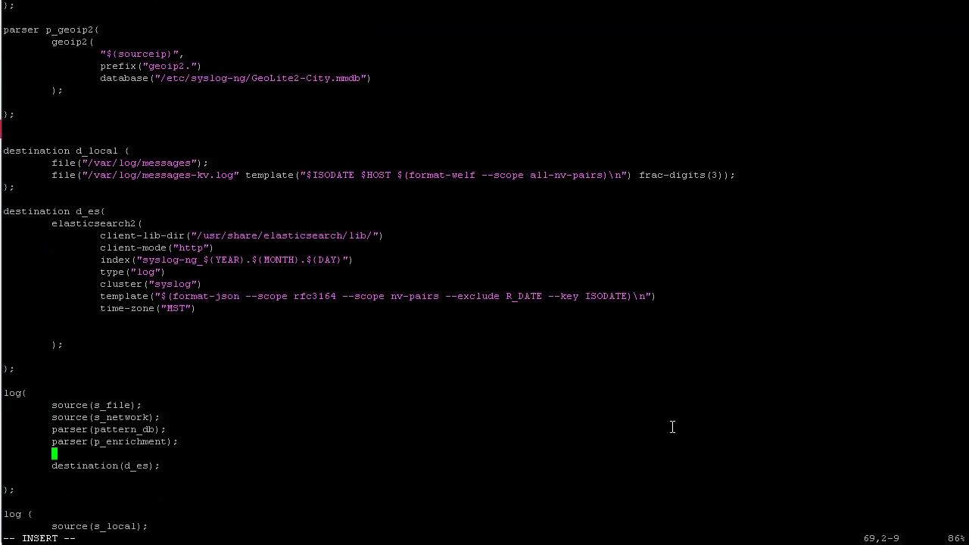
{"action": "type", "text": "parser(p_geoip2);"}
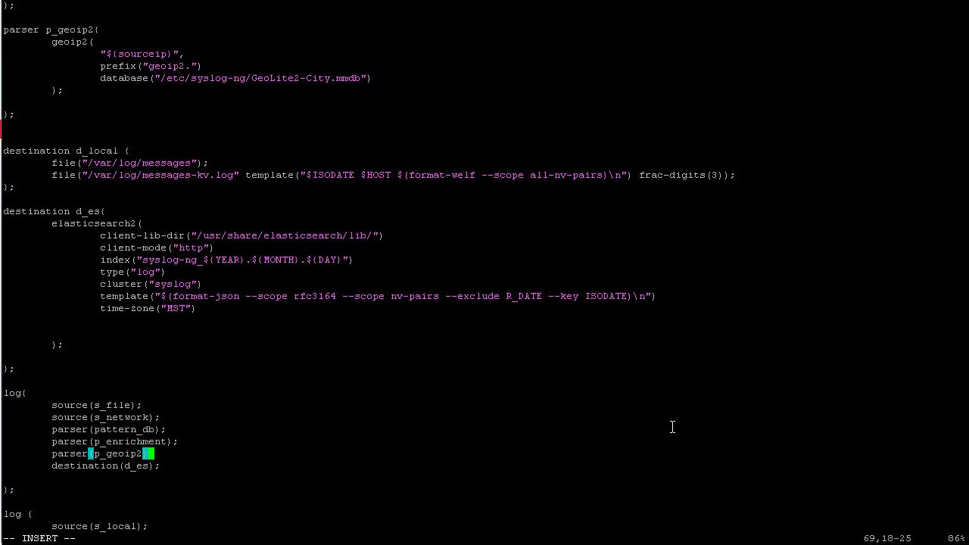
Save syslog-ng.conf and exit vi with :wq
{"action": "key", "text": "Escape"}
{"action": "type", "text": ":wq"}
{"action": "key", "text": "Return"}
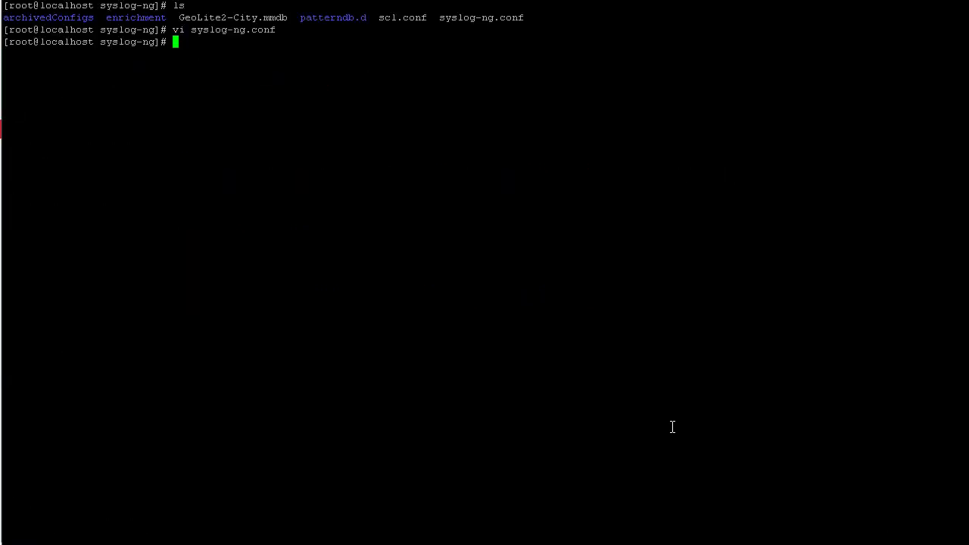
Rerun the syslog-ng --syntax-only check, then reload the configuration with syslog-ng-ctl reload
{"action": "key", "text": "Up"}
{"action": "key", "text": "Up"}
{"action": "key", "text": "Up"}
{"action": "key", "text": "Up"}
{"action": "key", "text": "Up"}
{"action": "key", "text": "Up"}
{"action": "key", "text": "Up"}
{"action": "key", "text": "Return"}
{"action": "type", "text": "s"}
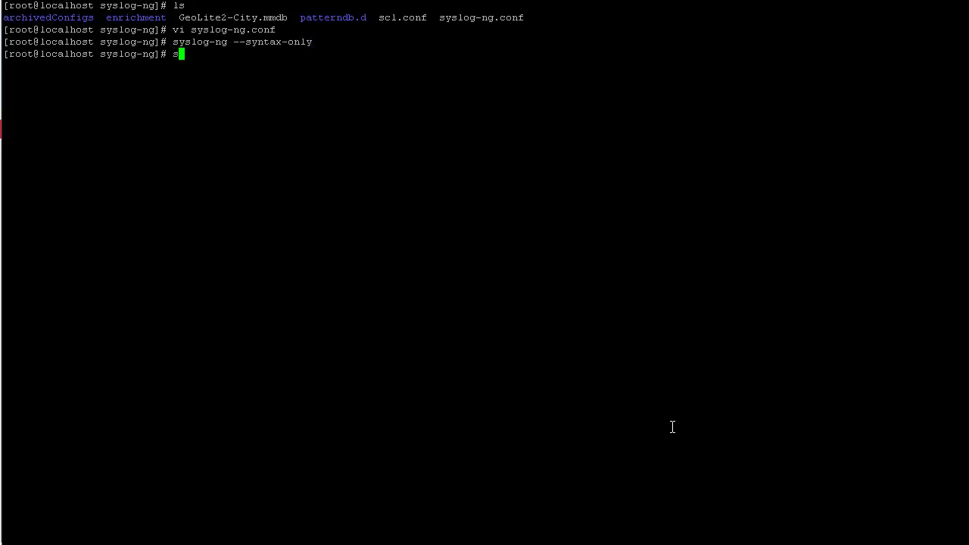
{"action": "type", "text": "yslog-ng-ctl reload"}
{"action": "key", "text": "Return"}
Display the current date and time with date
{"action": "type", "text": "vi/var/l"}
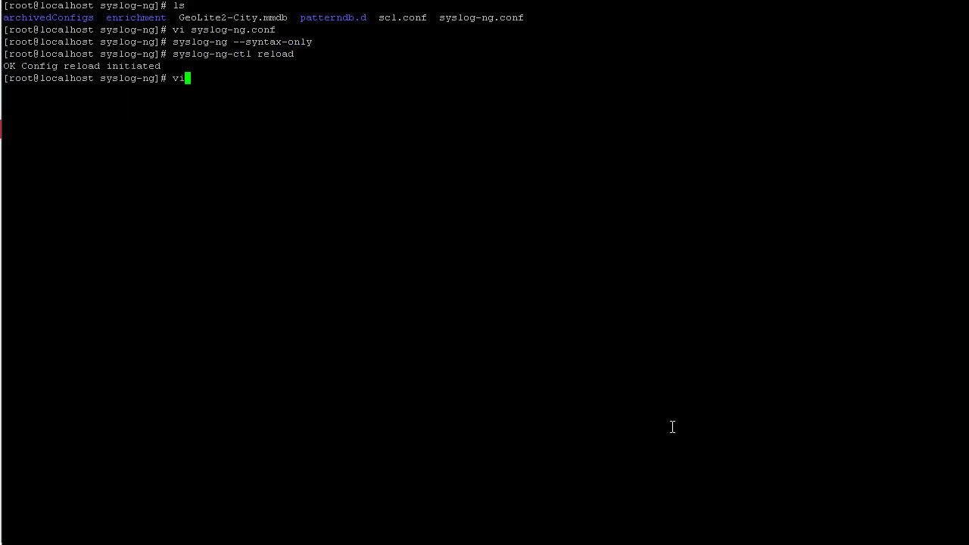
{"action": "key", "text": "BackSpace"}
{"action": "key", "text": "BackSpace"}
{"action": "key", "text": "BackSpace"}
{"action": "key", "text": "BackSpace"}
{"action": "key", "text": "BackSpace"}
{"action": "key", "text": "BackSpace"}
{"action": "key", "text": "BackSpace"}
{"action": "key", "text": "BackSpace"}
{"action": "type", "text": "date"}
{"action": "key", "text": "Return"}
Type the vi /tmp/input command to open the test input file
{"action": "type", "text": "vi /var/log/"}
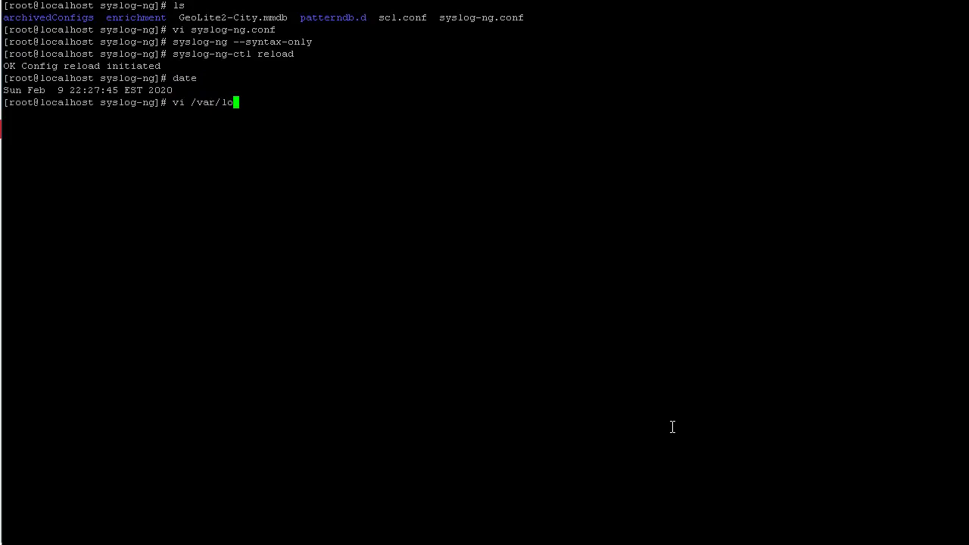
{"action": "key", "text": "BackSpace"}
{"action": "key", "text": "BackSpace"}
{"action": "key", "text": "BackSpace"}
{"action": "key", "text": "BackSpace"}
{"action": "key", "text": "BackSpace"}
{"action": "key", "text": "BackSpace"}
{"action": "key", "text": "BackSpace"}
{"action": "key", "text": "BackSpace"}
{"action": "key", "text": "BackSpace"}
{"action": "type", "text": "/tmp/input"}
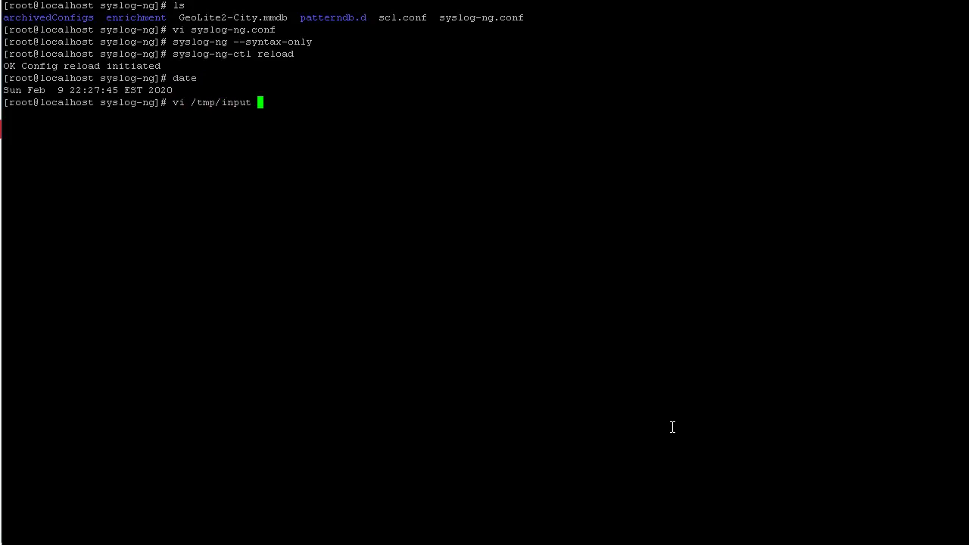
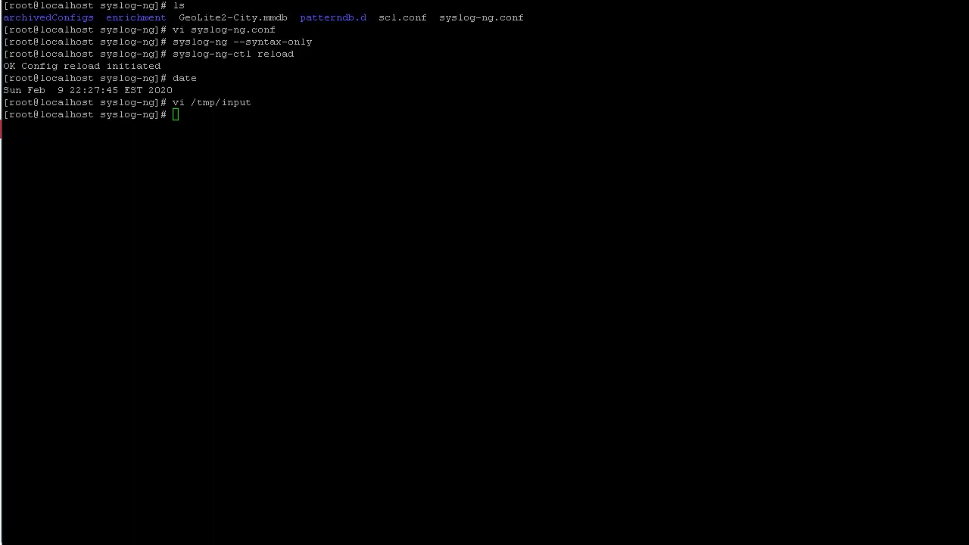
Refresh Kibana Discover so the new 20:27:45 SSH entry appears, bringing the list to 5 hits
{"action": "key", "text": "alt+Tab"}
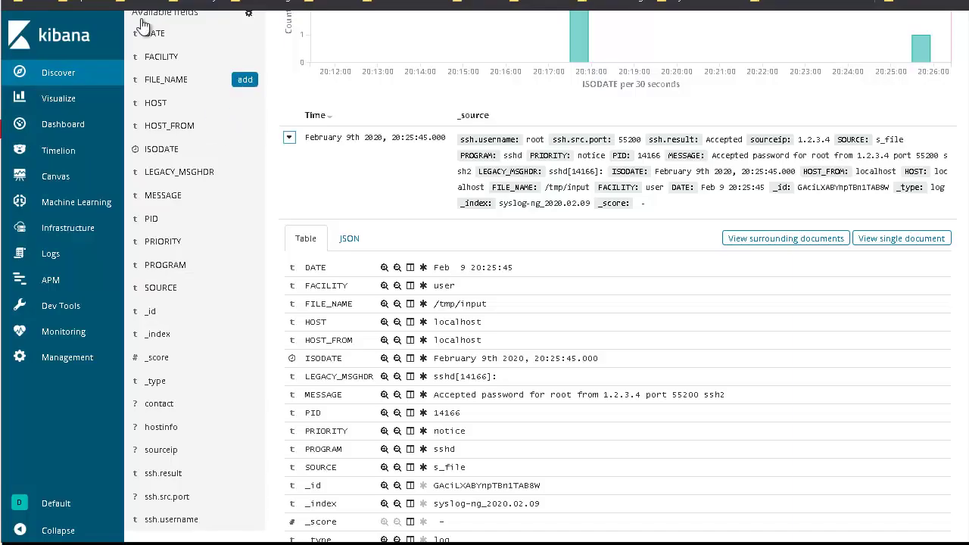
{"action": "scroll", "coordinate": [619, 236], "scroll_direction": "up", "scroll_amount": 3}
{"action": "left_click", "coordinate": [923, 44]}
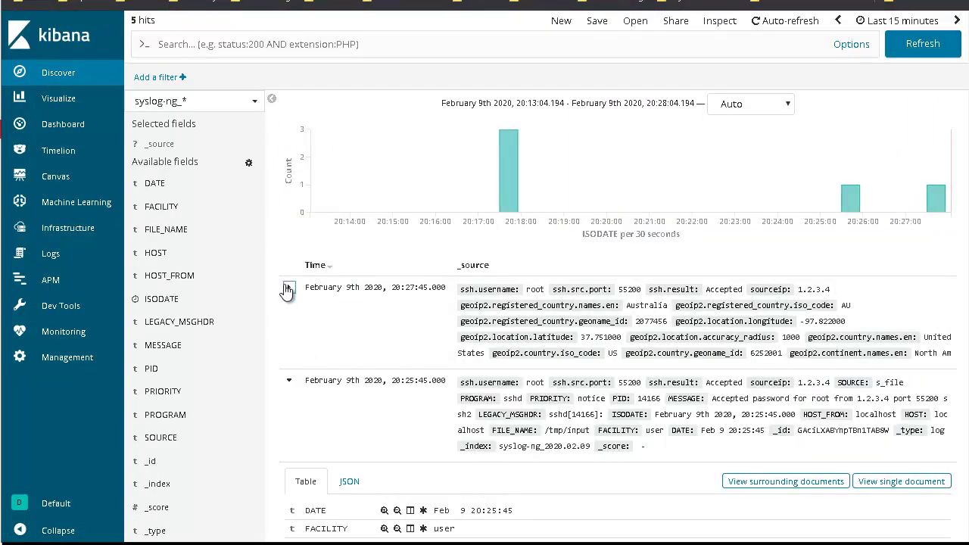
Expand the 20:27:45 sshd document and review its geoip2 fields, such as United States and Australia
{"action": "left_click", "coordinate": [287, 290]}
{"action": "scroll", "coordinate": [860, 322], "scroll_direction": "down", "scroll_amount": 5}
{"action": "scroll", "coordinate": [861, 321], "scroll_direction": "down", "scroll_amount": 3}
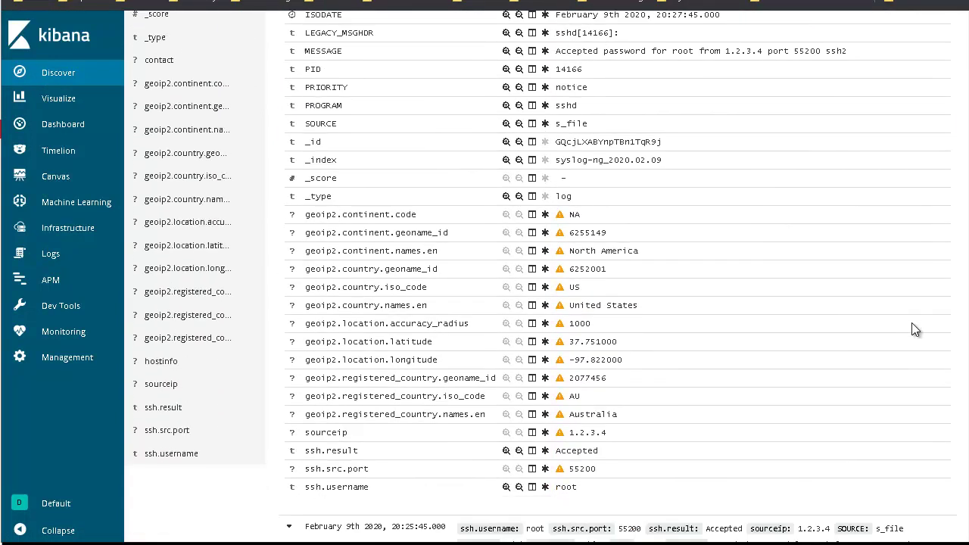
{"action": "scroll", "coordinate": [910, 326], "scroll_direction": "down", "scroll_amount": 1}
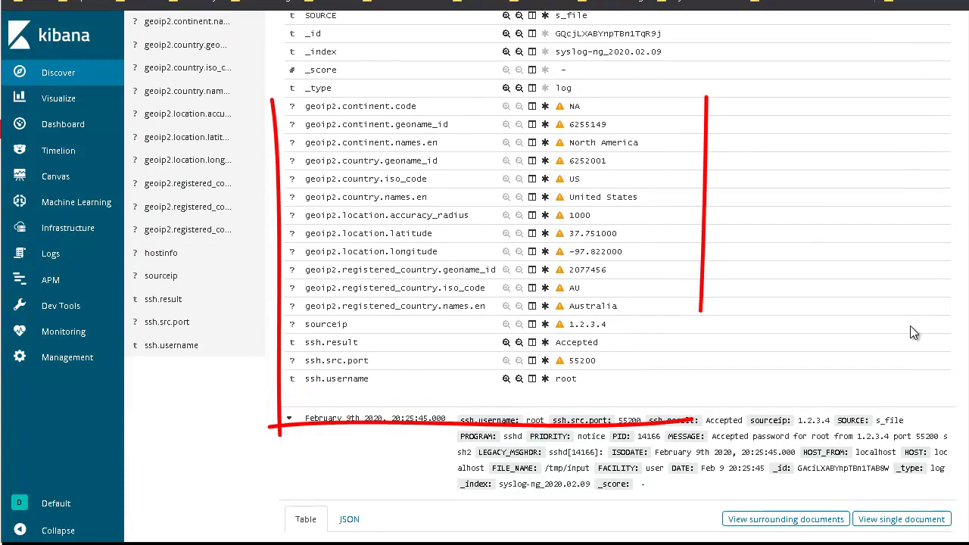